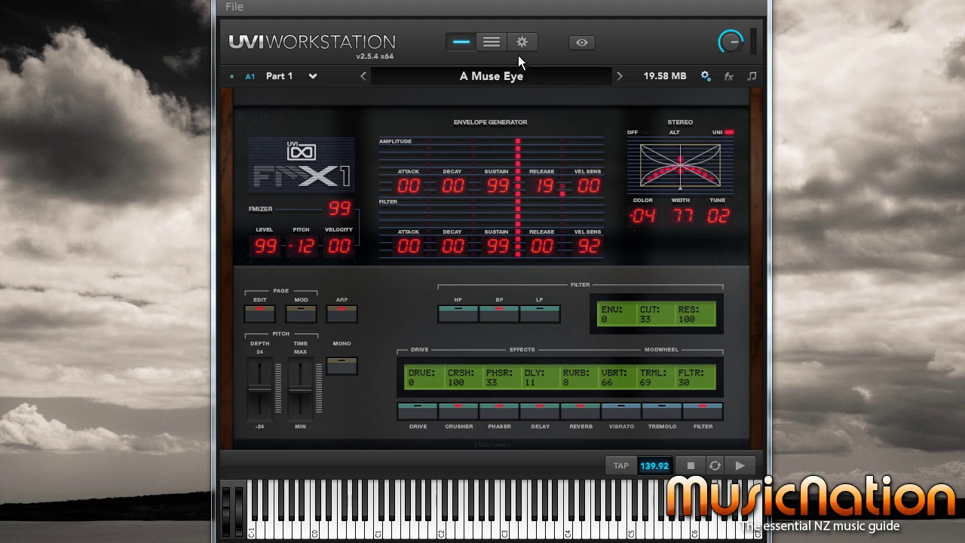
# Show the multi-part list and look through the loaded parts from CS-M down to Vector Pro VX.
pyautogui.click(492, 43)
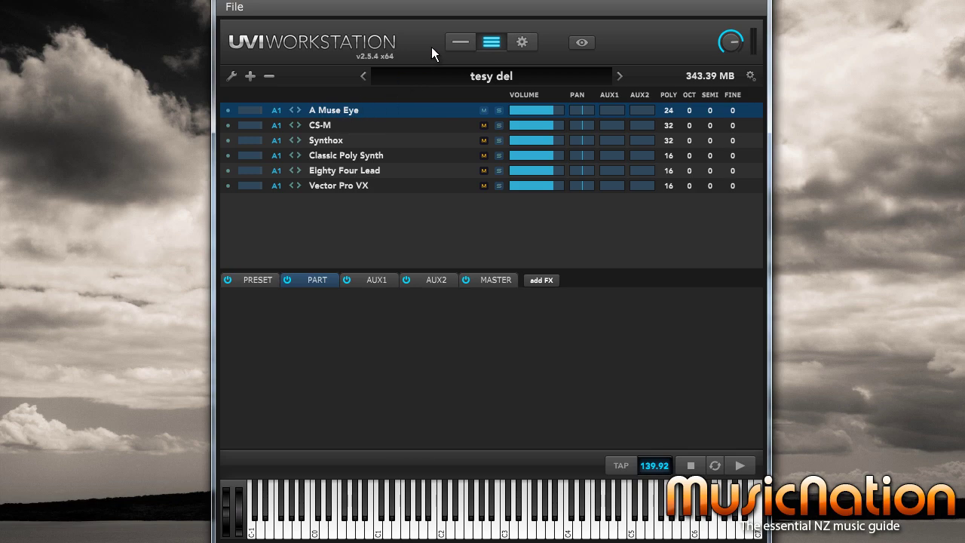
pyautogui.click(329, 127)
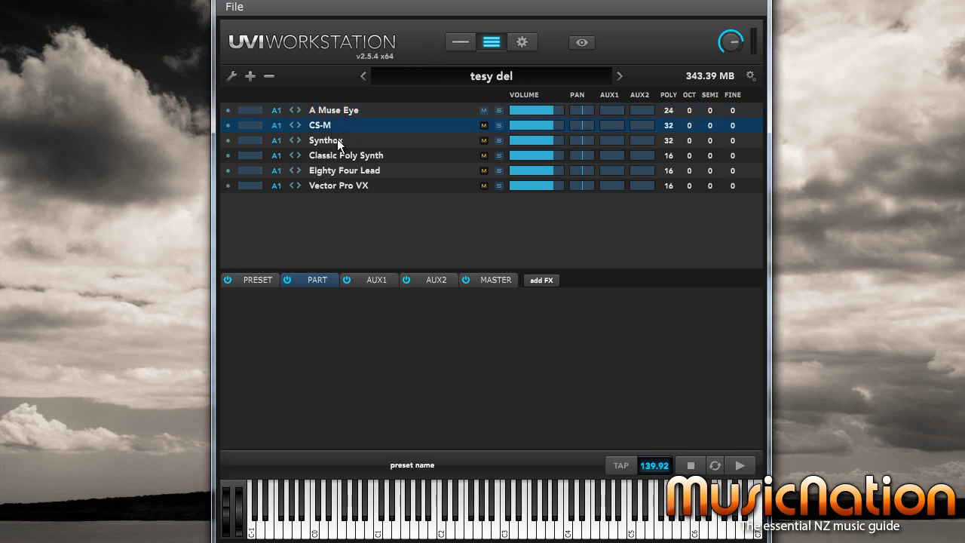
pyautogui.click(336, 141)
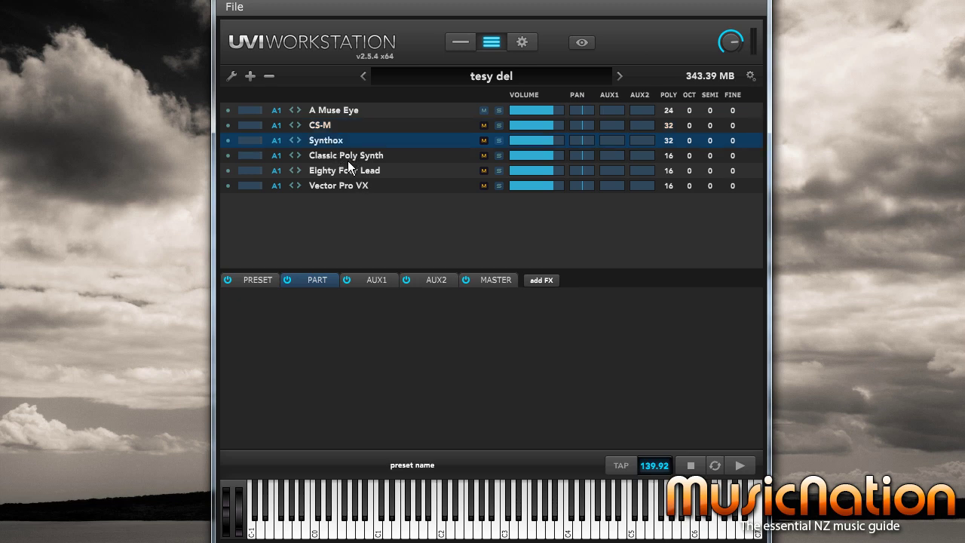
pyautogui.click(347, 160)
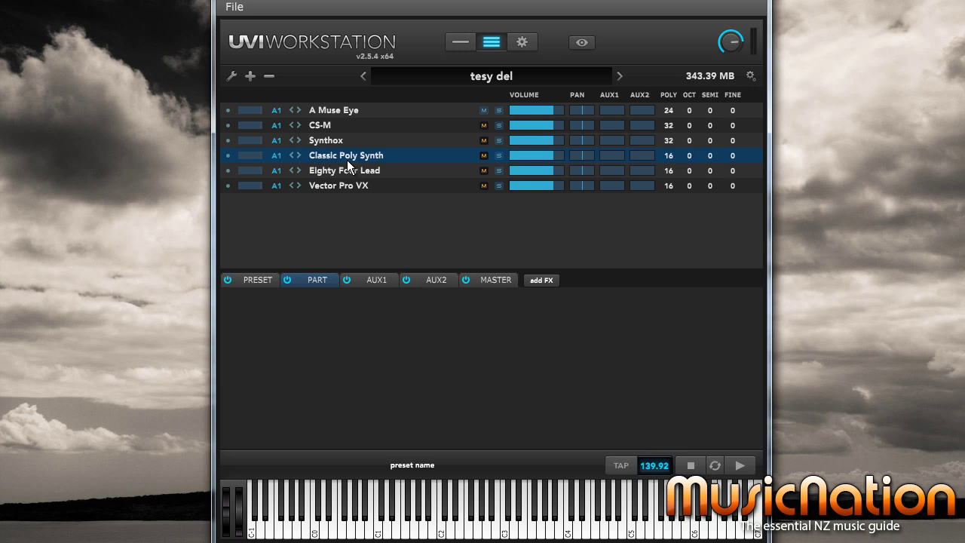
pyautogui.click(349, 169)
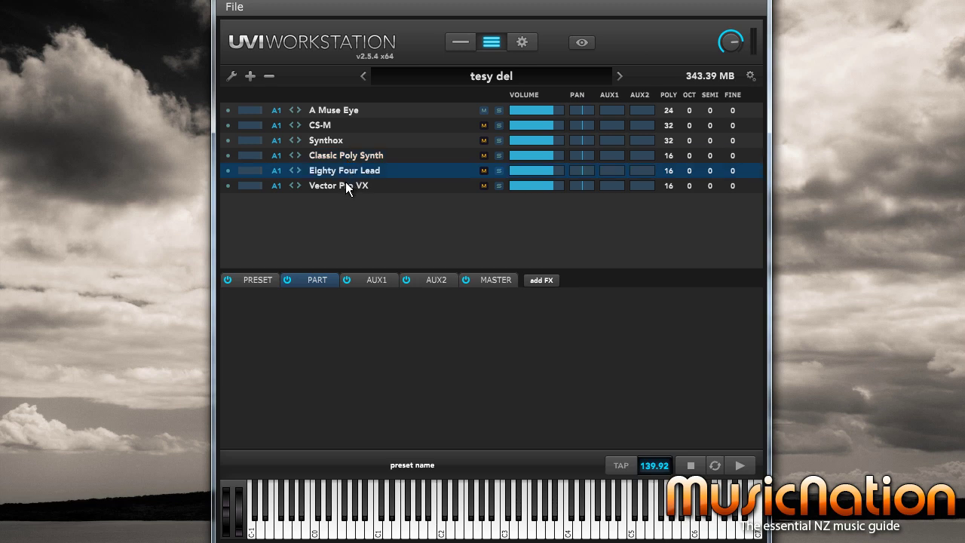
pyautogui.click(345, 187)
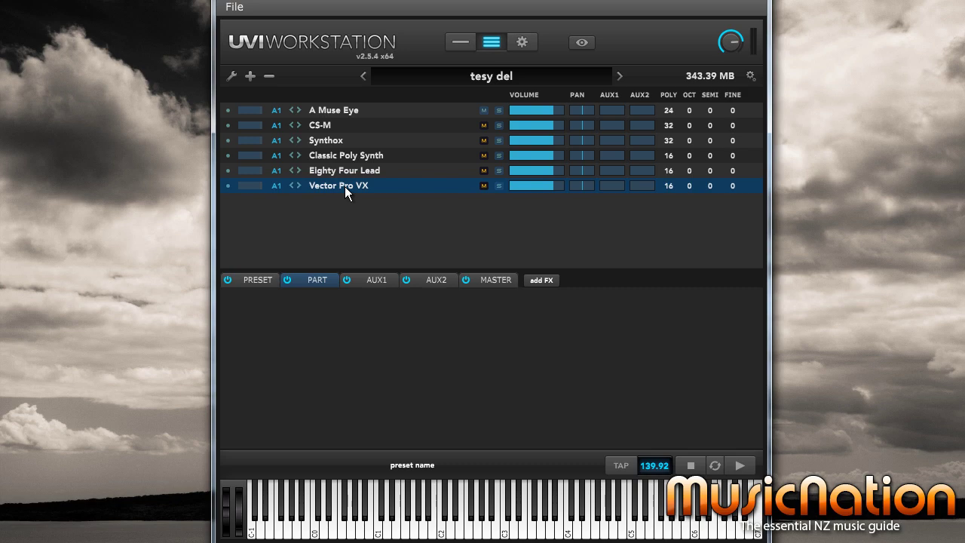
# Show the single-part editor and switch it from Vector Pro VX to Part 1, A Muse Eye.
pyautogui.click(461, 43)
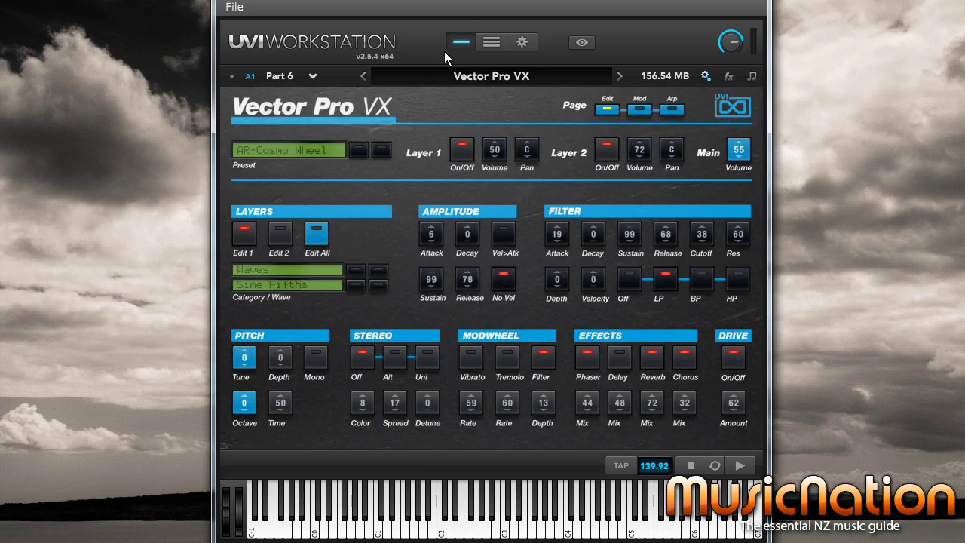
pyautogui.click(303, 76)
pyautogui.click(365, 163)
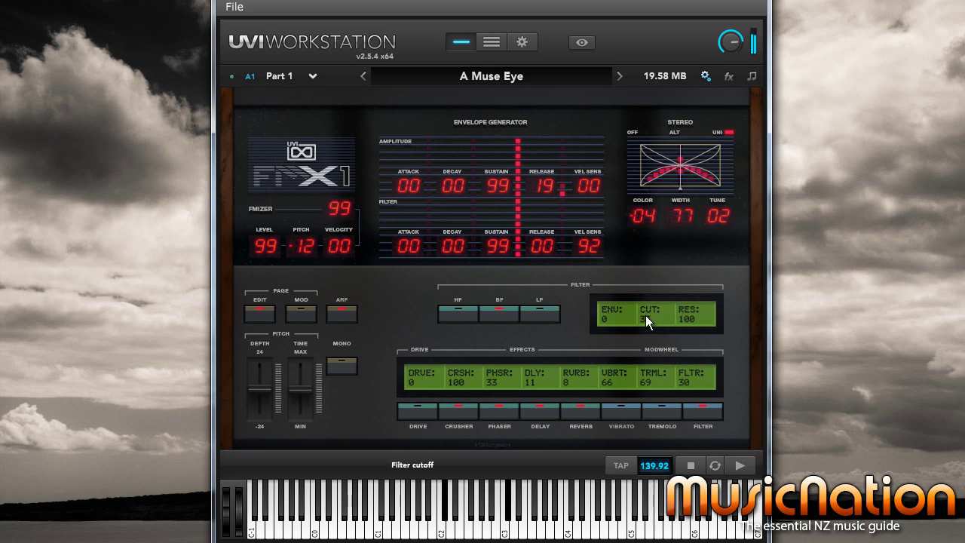
# Try out different filter cutoff, reverb and delay amounts on the A Muse Eye program.
pyautogui.moveTo(645, 315)
pyautogui.mouseDown()
pyautogui.moveTo(642, 253)
pyautogui.moveTo(643, 300)
pyautogui.mouseUp()
pyautogui.moveTo(586, 387); pyautogui.dragTo(578, 307)
pyautogui.moveTo(541, 384); pyautogui.dragTo(579, 353)
pyautogui.moveTo(643, 313); pyautogui.dragTo(640, 337)
pyautogui.moveTo(637, 285); pyautogui.dragTo(651, 310)
# Step forward through the FMX1 arpeggio programs Chord Actuator, Chord Last Word and Chord Power G.
pyautogui.click(619, 73)
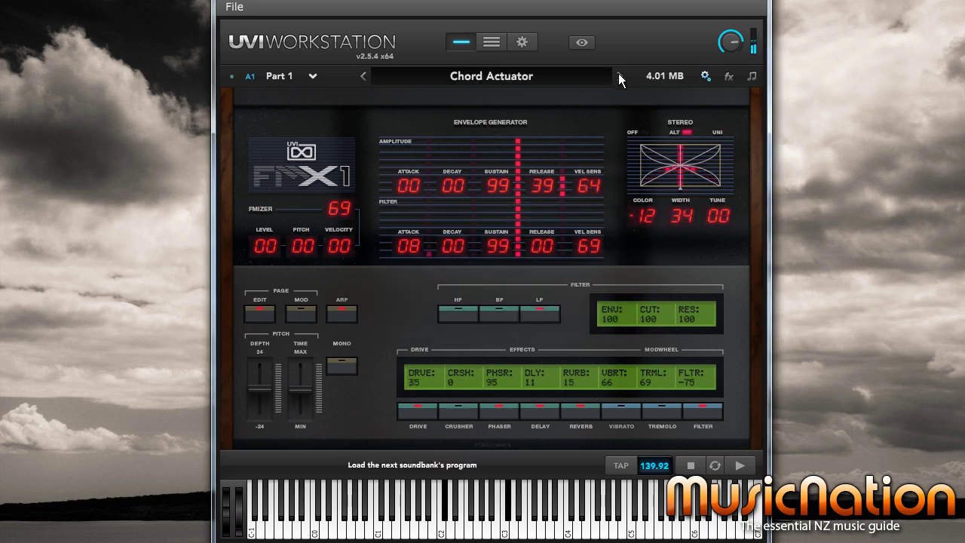
pyautogui.click(620, 76)
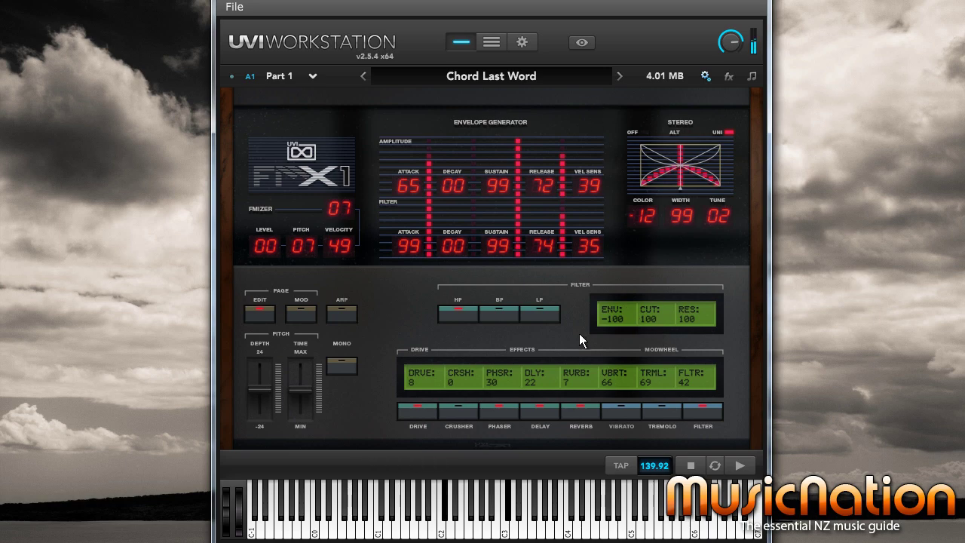
pyautogui.click(619, 77)
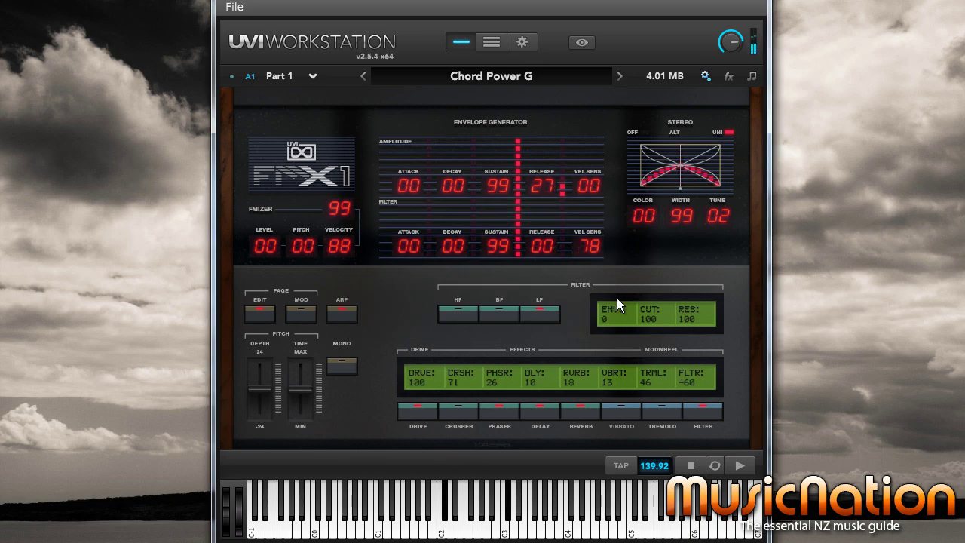
# Load the Chord Proximity Array program and try out higher filter cutoff settings.
pyautogui.click(618, 72)
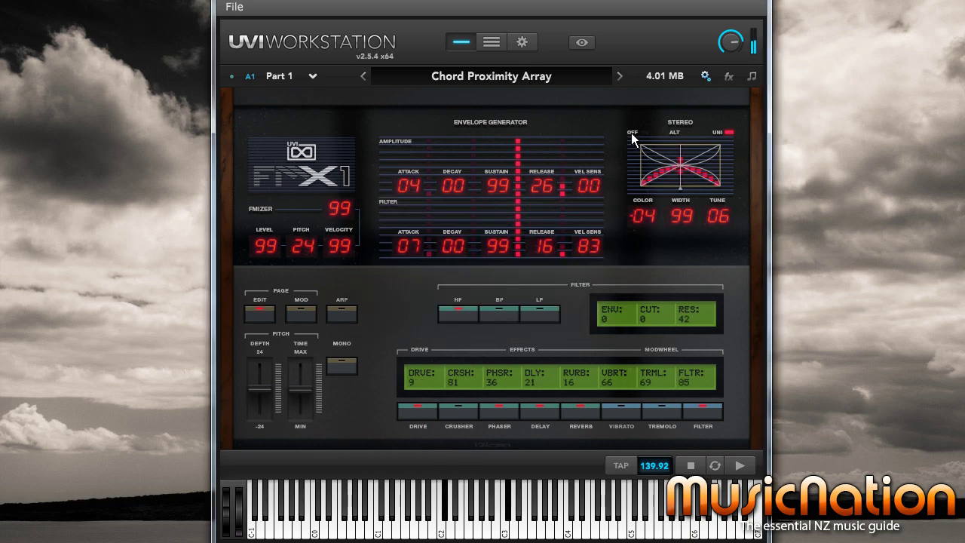
pyautogui.moveTo(650, 319); pyautogui.dragTo(643, 201)
pyautogui.moveTo(660, 318); pyautogui.dragTo(650, 141)
pyautogui.moveTo(643, 216); pyautogui.dragTo(643, 194)
# Load Ethno Synth with its filter cutoff raised to about 67, and try out the cutoff on FM Game.
pyautogui.click(619, 75)
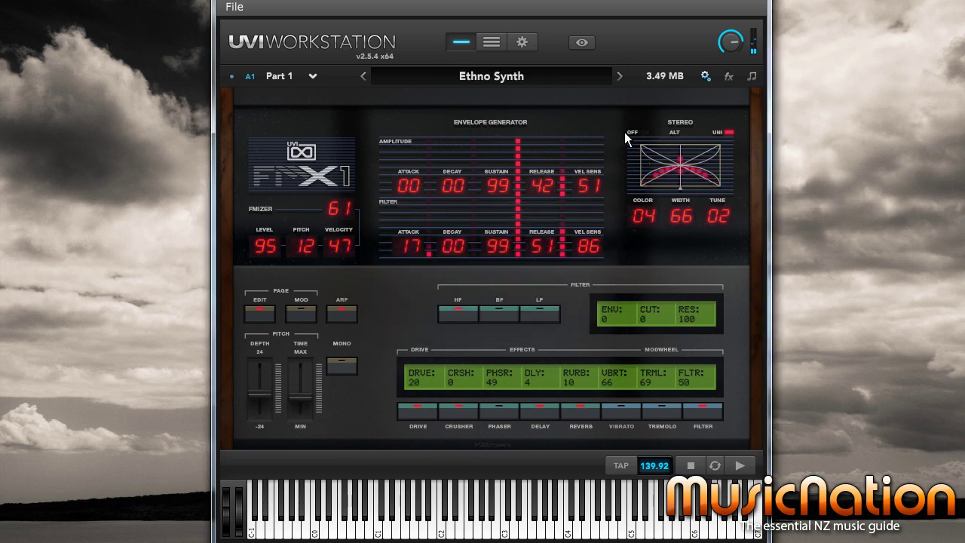
pyautogui.moveTo(643, 320); pyautogui.dragTo(639, 194)
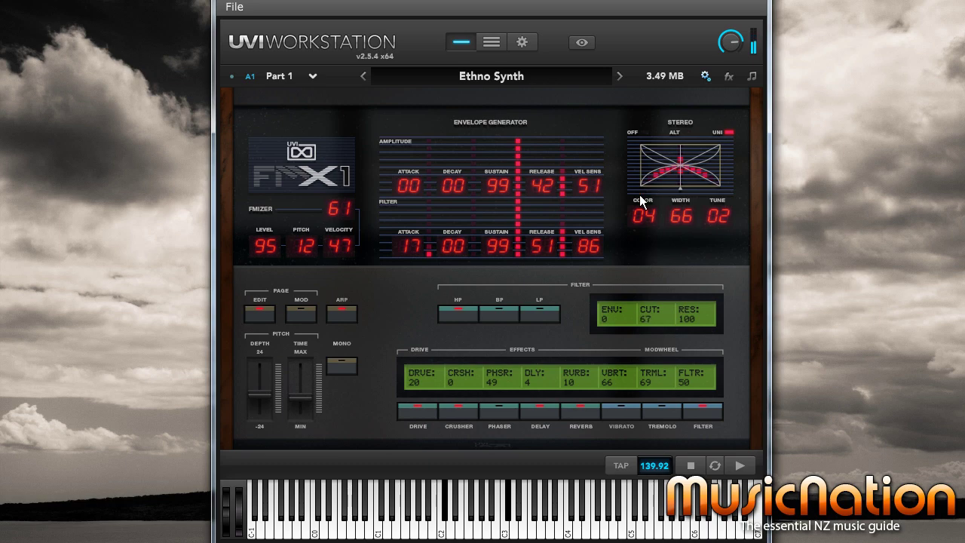
pyautogui.click(620, 76)
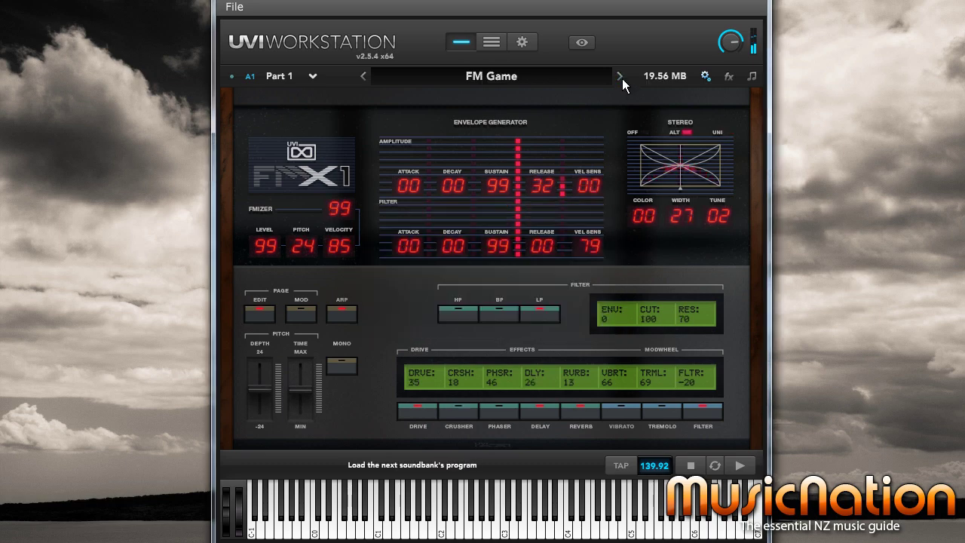
pyautogui.moveTo(652, 317)
pyautogui.mouseDown()
pyautogui.moveTo(653, 346)
pyautogui.moveTo(654, 302)
pyautogui.mouseUp()
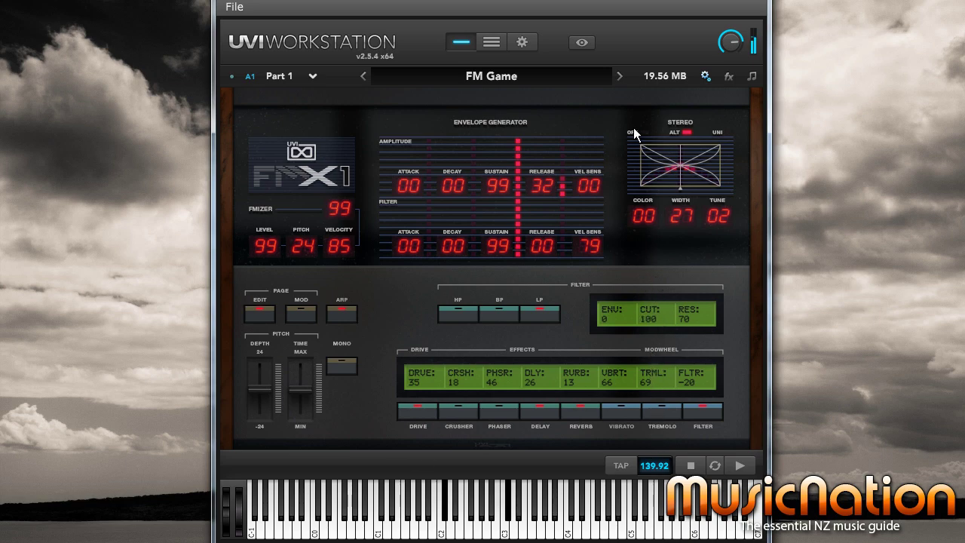
# Load the 80s Brass Lead program from the FMX1 soundbank's Lead category into Part 1.
pyautogui.click(586, 42)
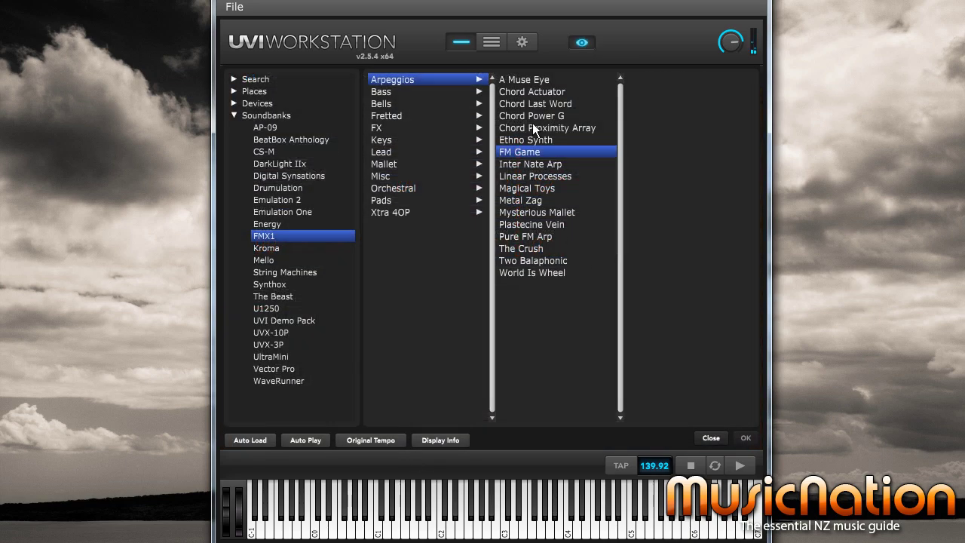
pyautogui.click(397, 106)
pyautogui.click(404, 153)
pyautogui.doubleClick(528, 81)
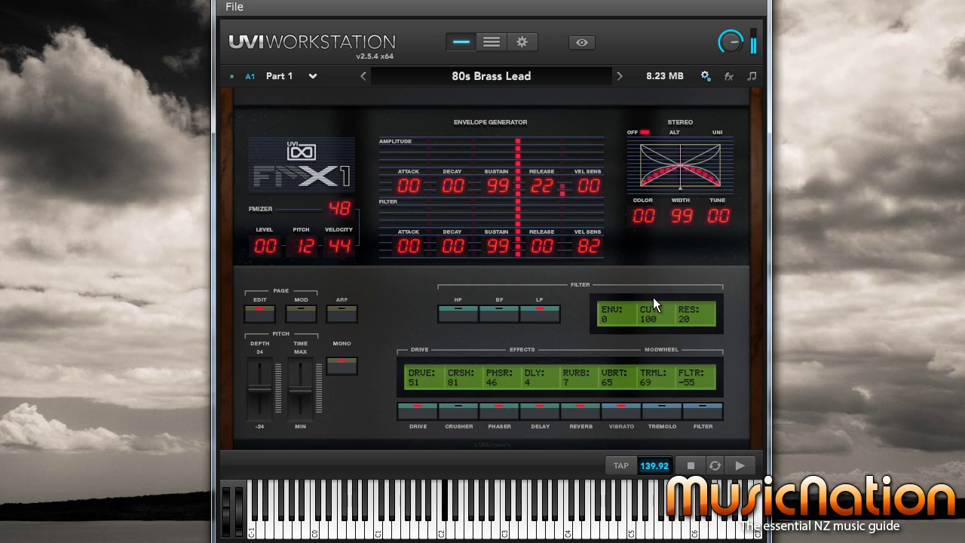
# Step forward through Hybrid CS80 Solo to Liquid Mosquitos and bring its filter cutoff to 0.
pyautogui.click(620, 76)
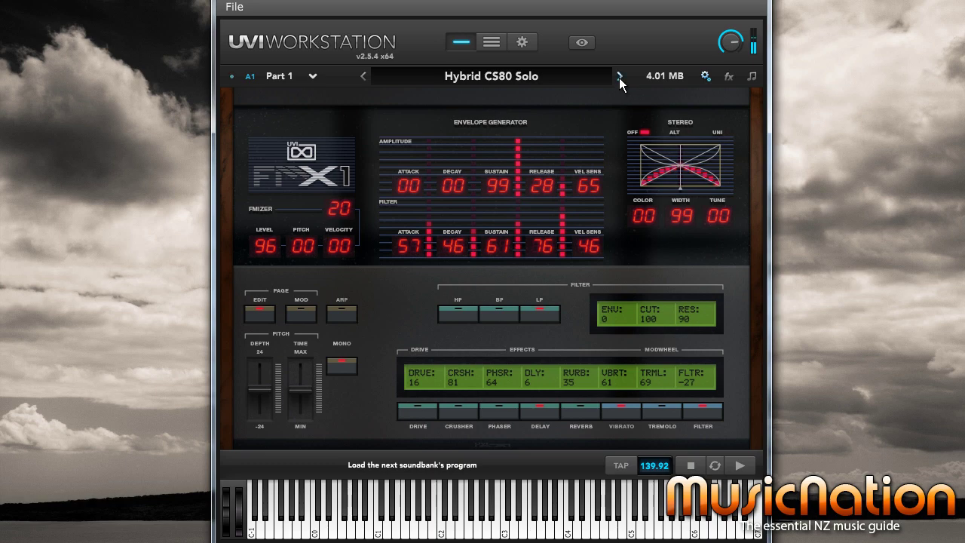
pyautogui.click(619, 77)
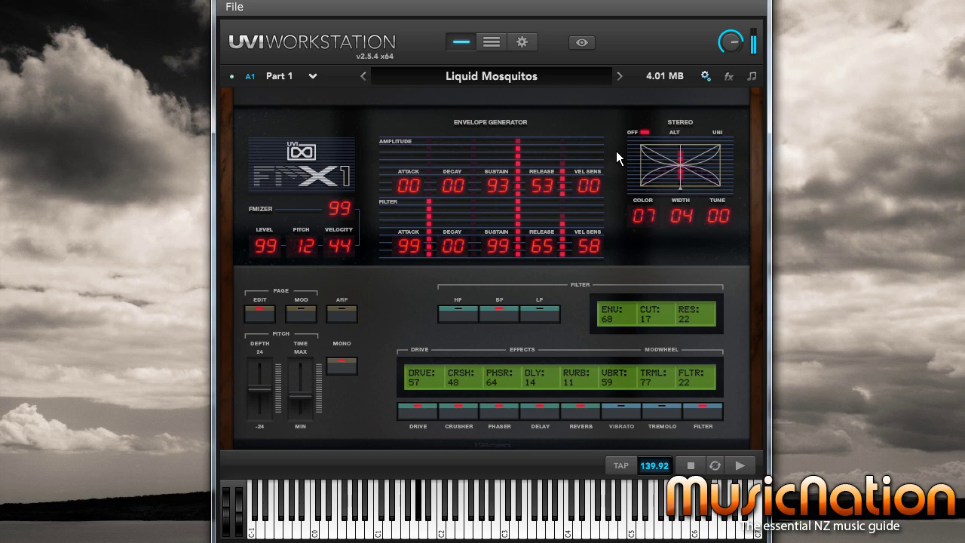
pyautogui.moveTo(655, 317); pyautogui.dragTo(663, 282)
pyautogui.moveTo(661, 349); pyautogui.dragTo(654, 302)
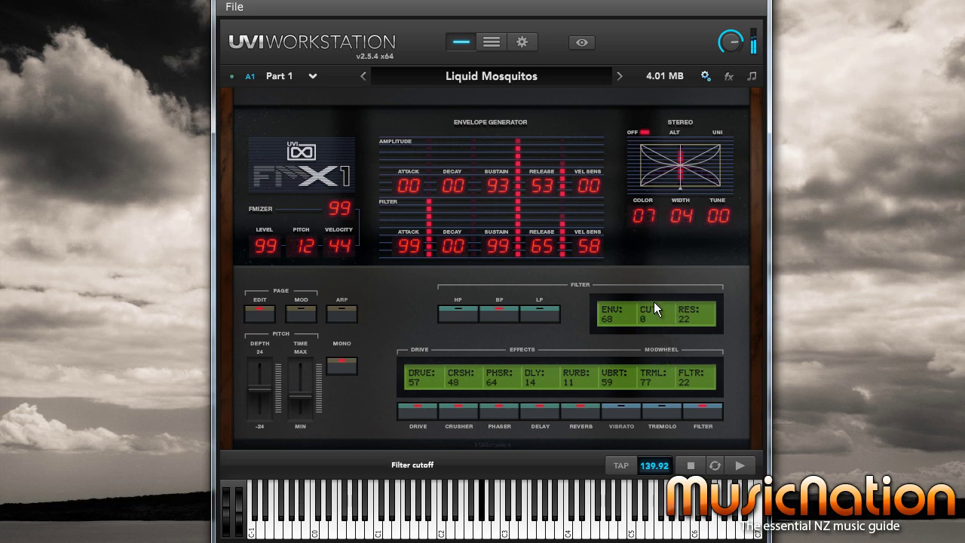
# Load the Almost Seventies program from the FMX1 soundbank's Misc category.
pyautogui.click(581, 43)
pyautogui.click(391, 176)
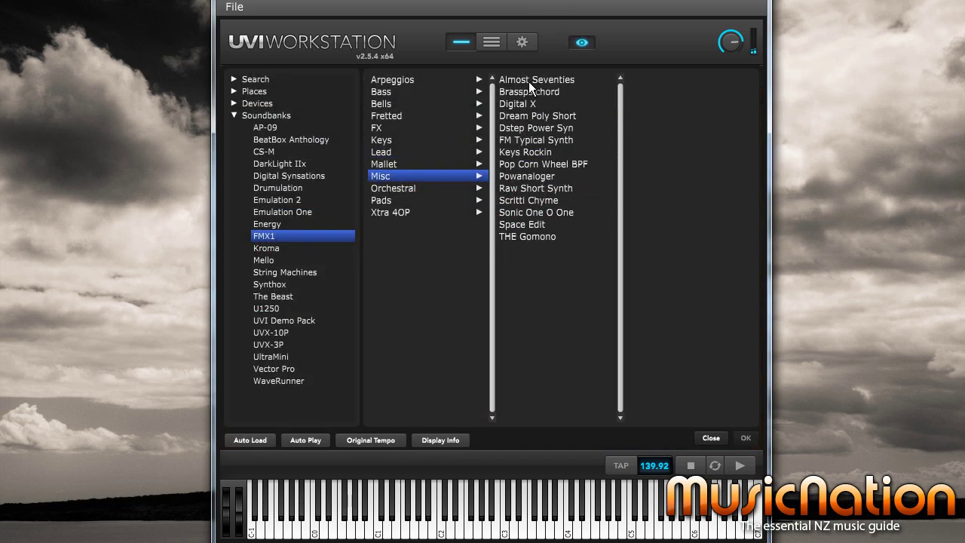
pyautogui.doubleClick(524, 80)
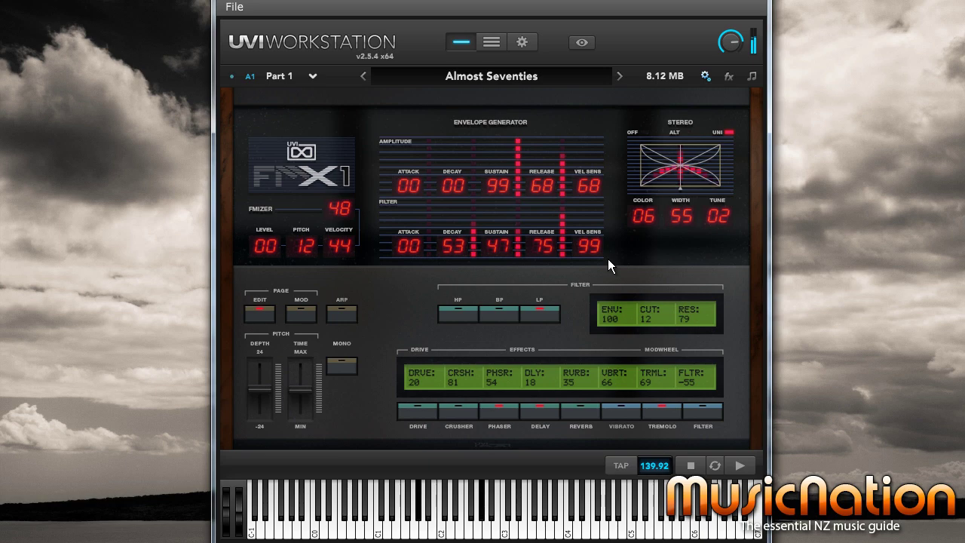
# Load Dream Poly Short from the Misc category and advance to the Dstep Power Syn program.
pyautogui.click(581, 42)
pyautogui.doubleClick(521, 115)
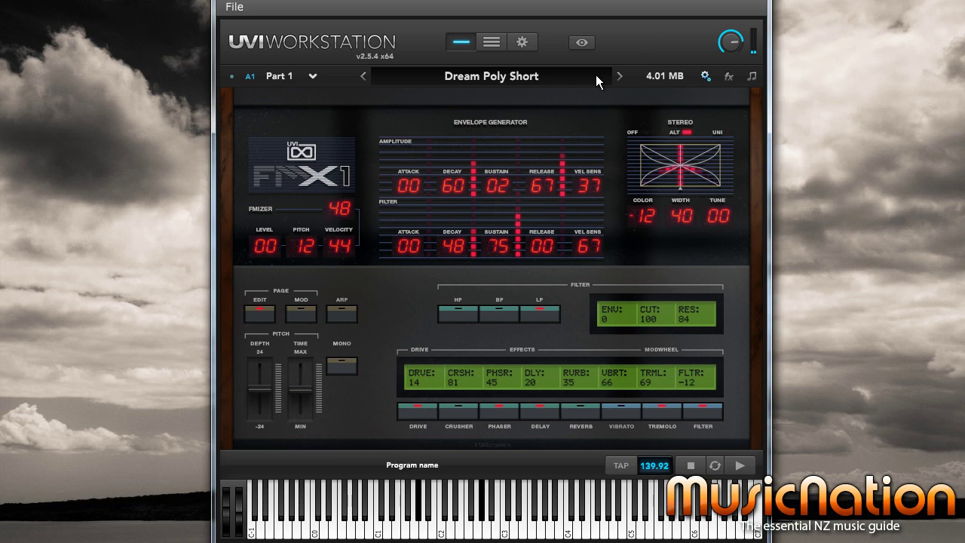
pyautogui.click(619, 77)
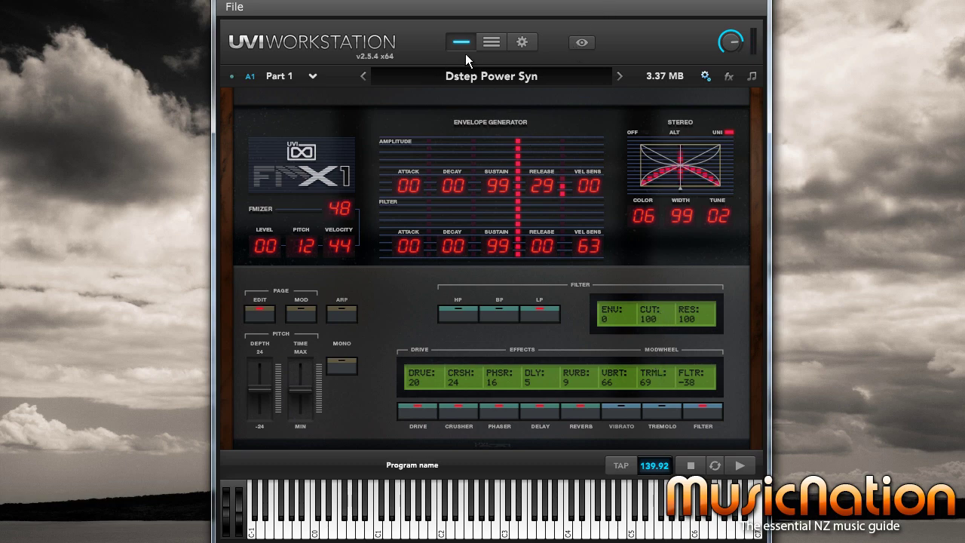
# Mute Dstep Power Syn, unmute the CS-M part and show CS-M in the single-part editor.
pyautogui.click(491, 43)
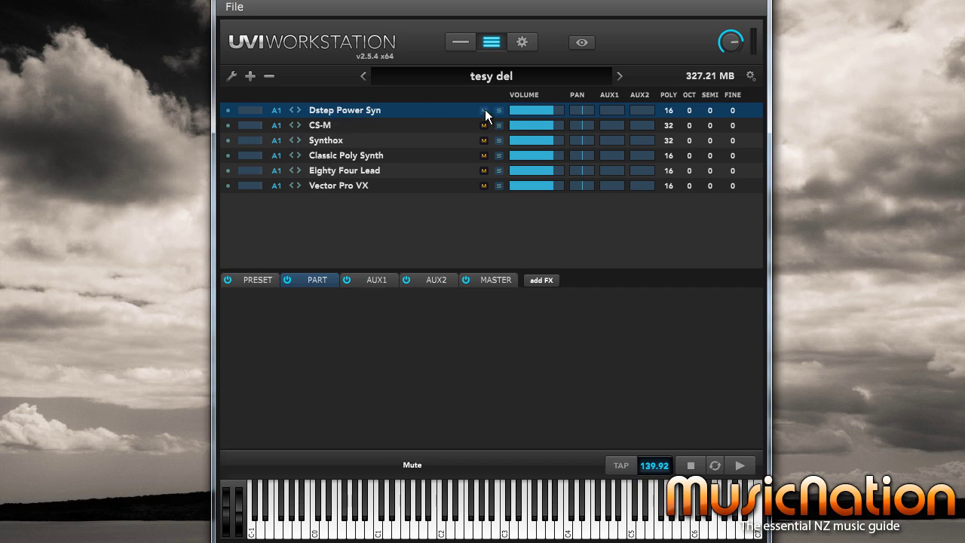
pyautogui.click(320, 126)
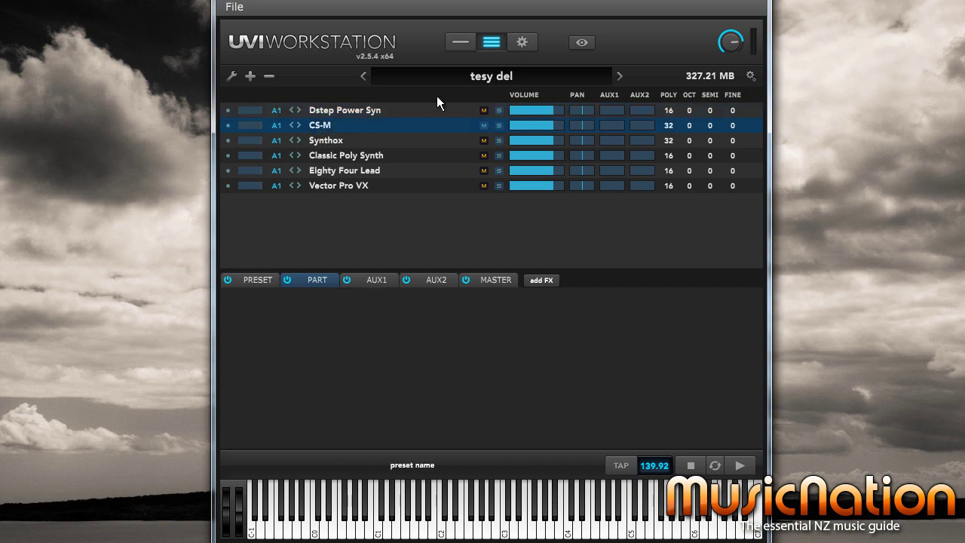
pyautogui.click(461, 42)
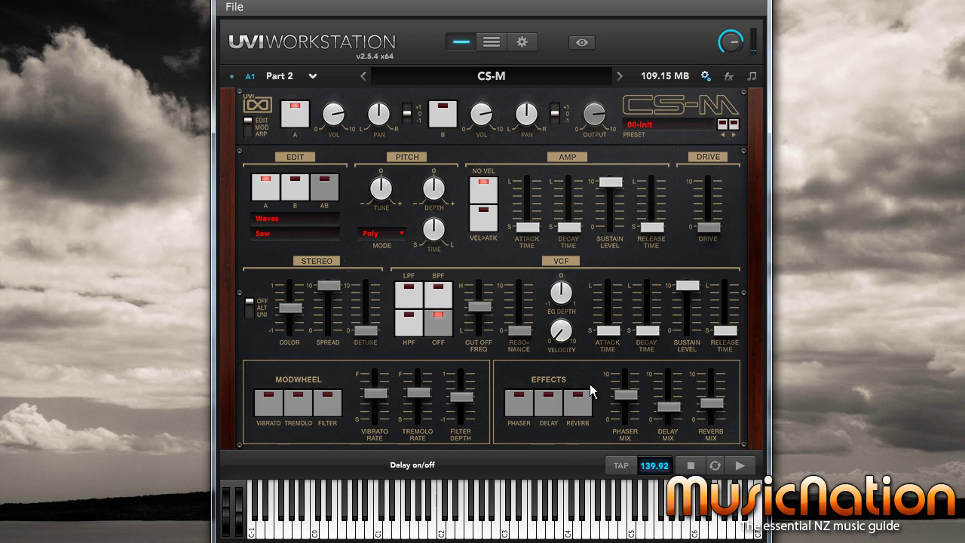
# Turn on the delay effect of CS-M and raise its delay mix.
pyautogui.click(548, 405)
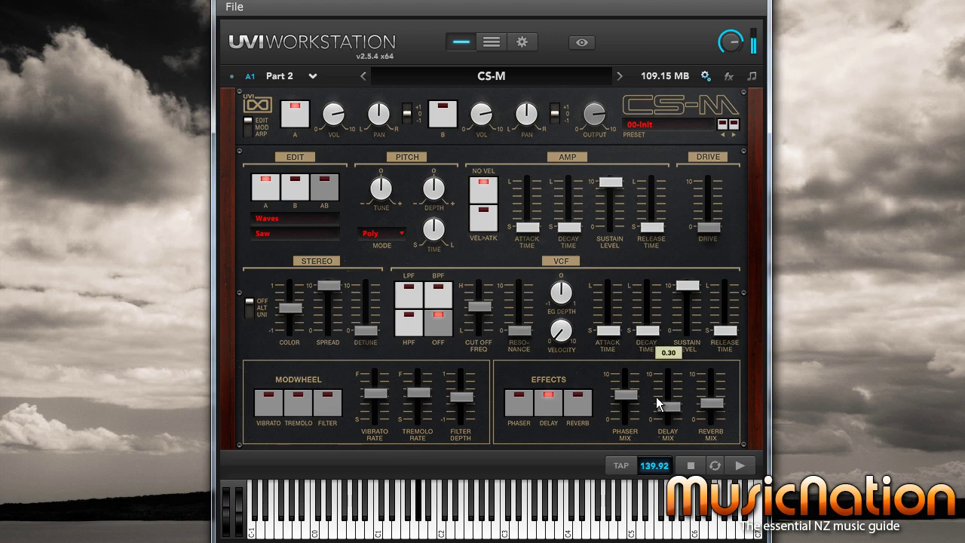
pyautogui.moveTo(673, 407)
pyautogui.mouseDown()
pyautogui.moveTo(674, 381)
pyautogui.moveTo(673, 407)
pyautogui.mouseUp()
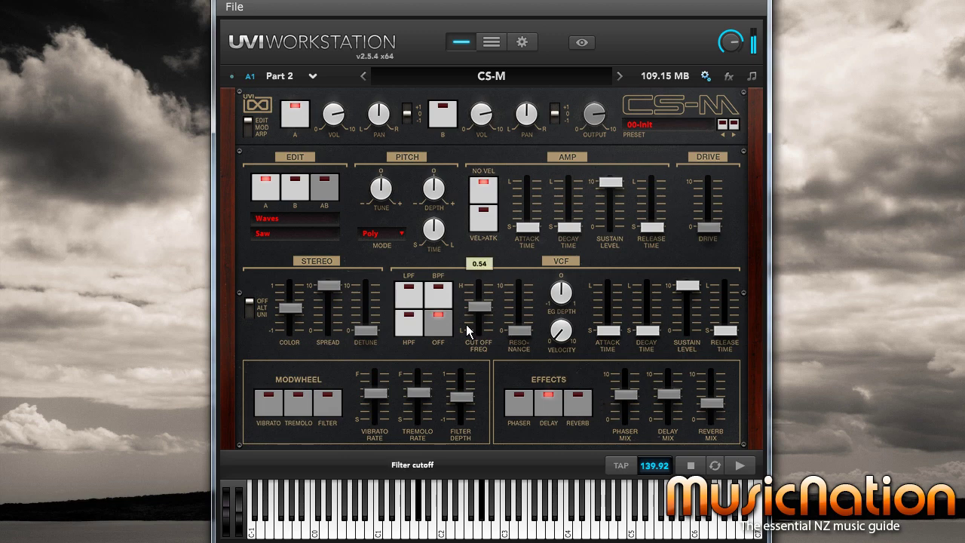
# Try out different settings of the Tune knob in the Pitch section and return it to centre.
pyautogui.moveTo(383, 187)
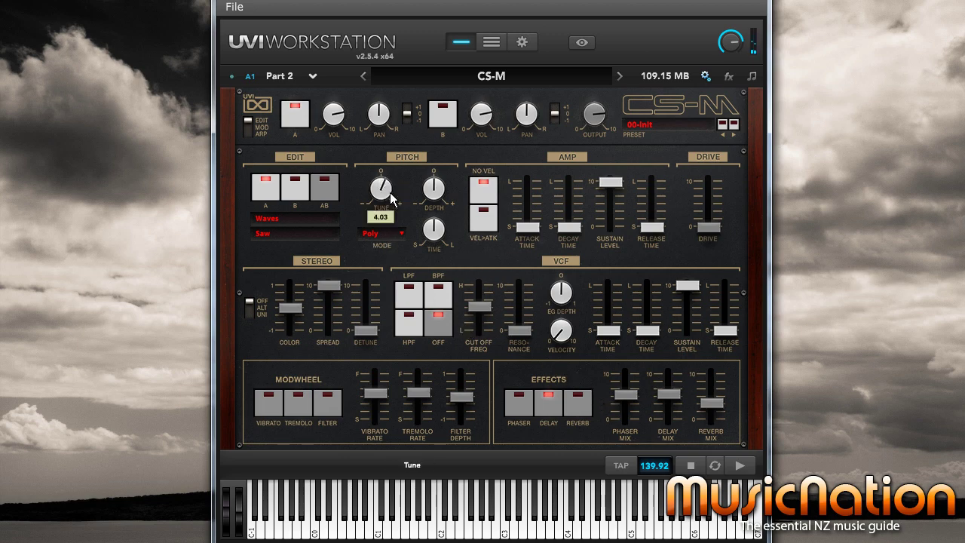
pyautogui.moveTo(380, 202); pyautogui.dragTo(382, 208)
pyautogui.moveTo(381, 198)
pyautogui.mouseDown()
pyautogui.moveTo(368, 360)
pyautogui.moveTo(376, 211)
pyautogui.moveTo(388, 197)
pyautogui.mouseUp()
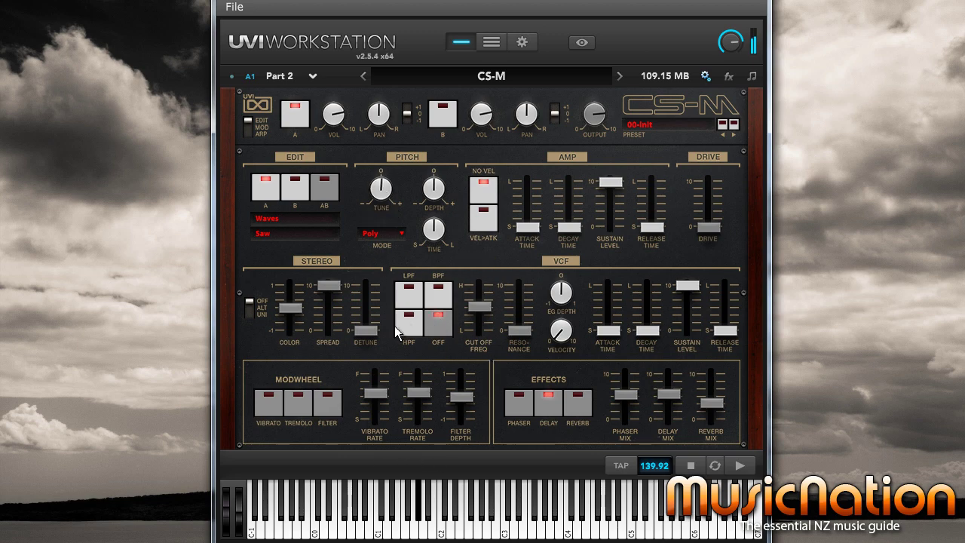
# Set CS-M's stereo mode to Uni with the detune raised, and set the delay mix to 0.67.
pyautogui.click(327, 286)
pyautogui.moveTo(329, 337); pyautogui.dragTo(292, 305)
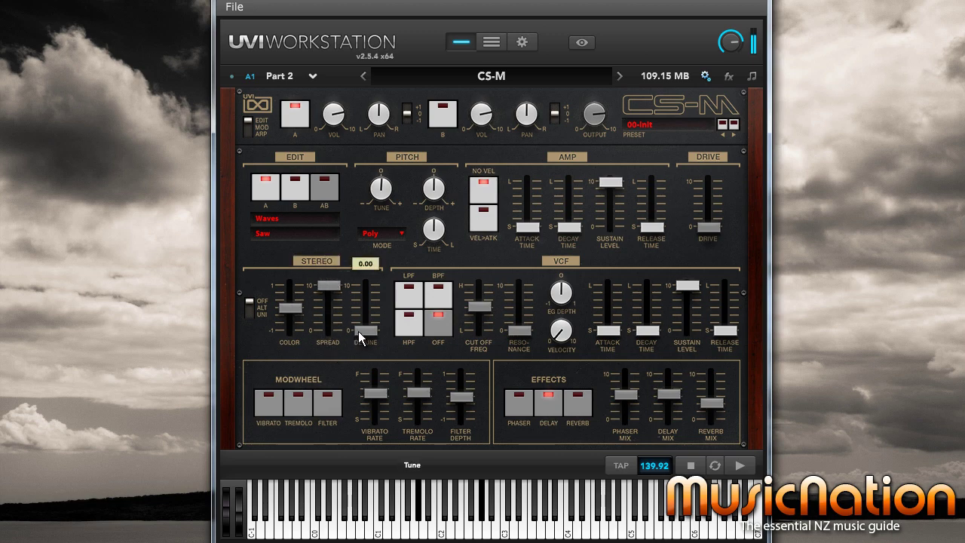
pyautogui.moveTo(358, 331); pyautogui.dragTo(358, 319)
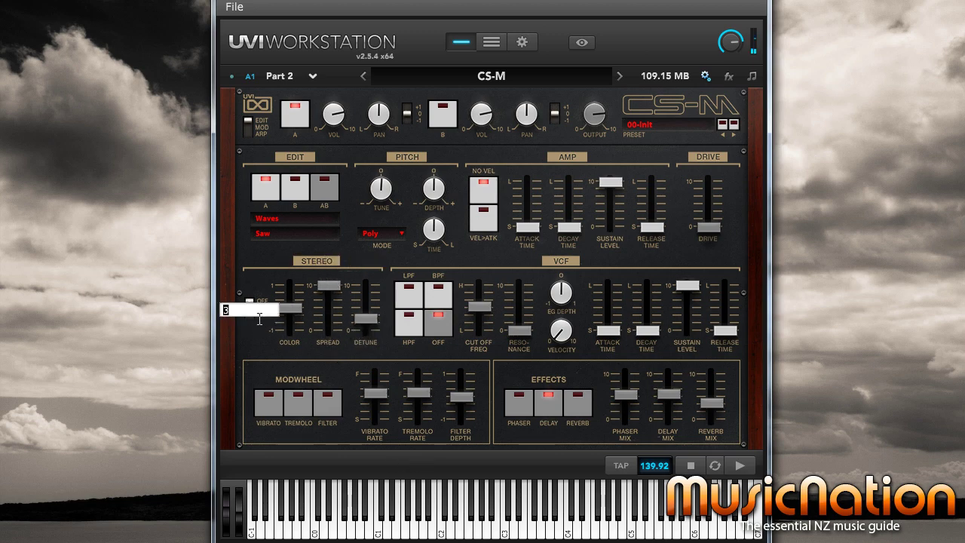
pyautogui.press('Return')
pyautogui.moveTo(374, 322)
pyautogui.mouseDown()
pyautogui.moveTo(364, 293)
pyautogui.moveTo(365, 337)
pyautogui.moveTo(364, 312)
pyautogui.mouseUp()
pyautogui.scroll(2, 676, 403)
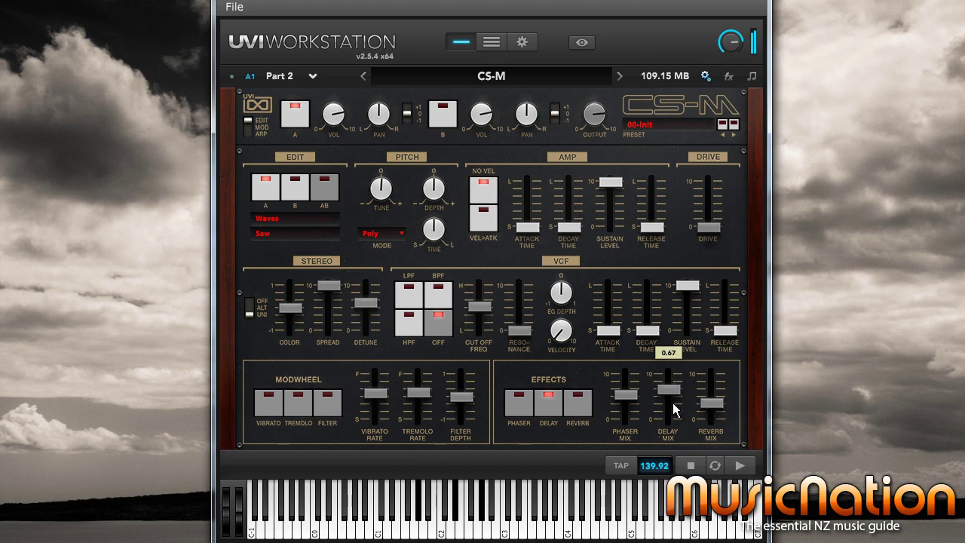
# Lower the CS-M delay mix, switch from the delay to the reverb effect and try different reverb mix levels.
pyautogui.scroll(2, 711, 399)
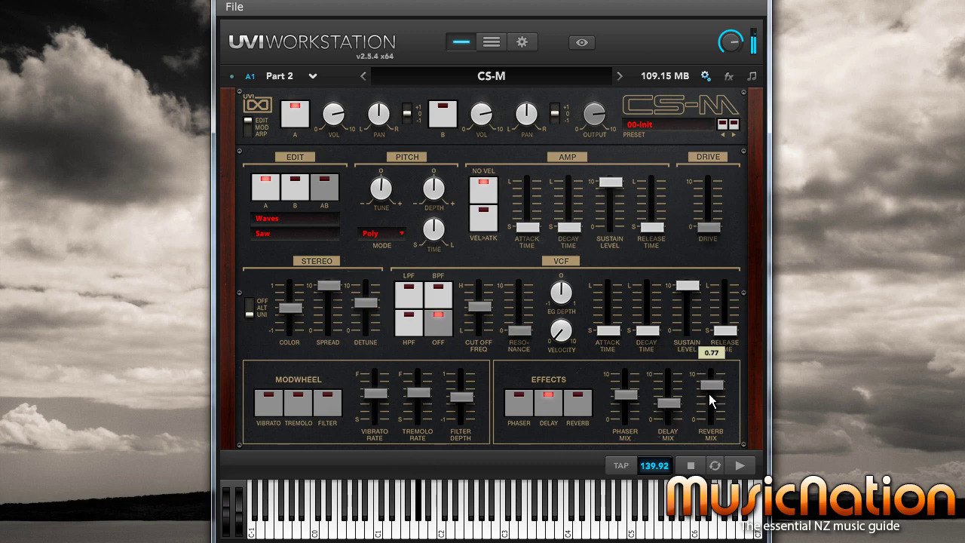
pyautogui.click(581, 404)
pyautogui.moveTo(708, 403)
pyautogui.mouseDown()
pyautogui.moveTo(710, 388)
pyautogui.moveTo(710, 414)
pyautogui.mouseUp()
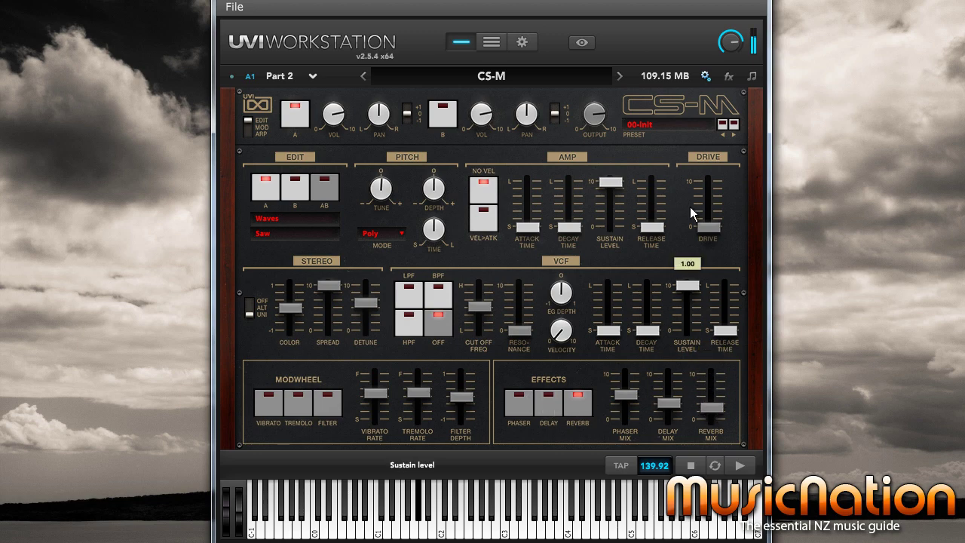
# Audition the CS-M presets AR-Art Peggios, AR-Cool Session, AR-Gumball Acrobatics and AR-Kieseritzky G in sequence.
pyautogui.click(735, 124)
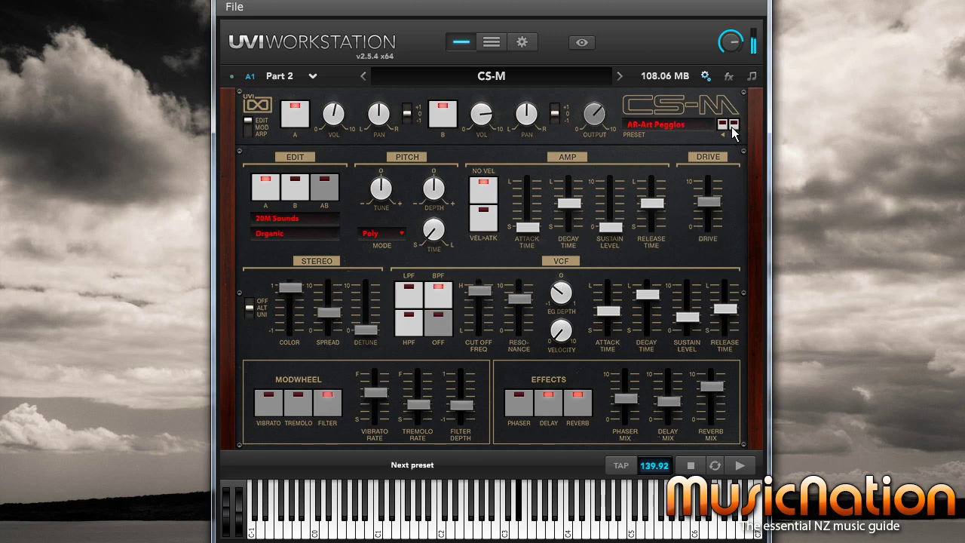
pyautogui.click(734, 127)
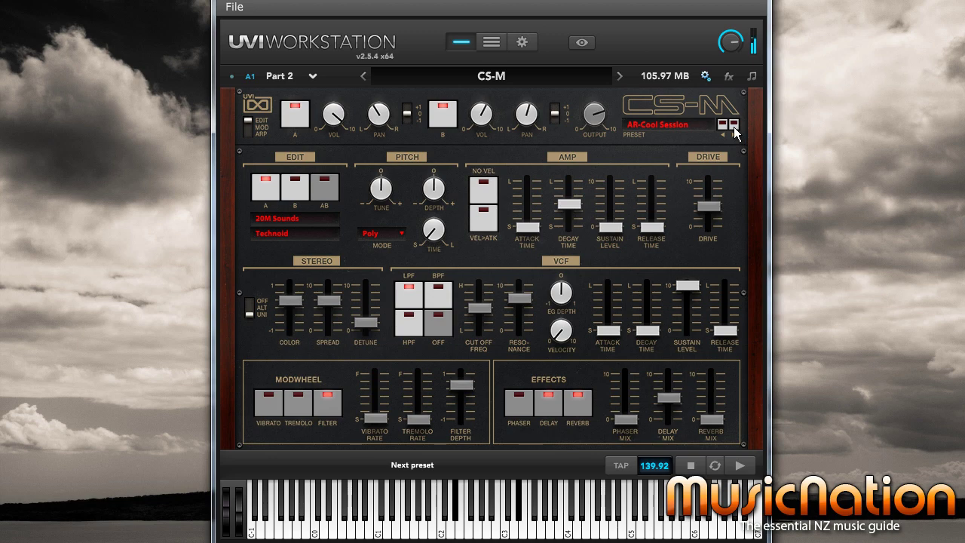
pyautogui.click(735, 126)
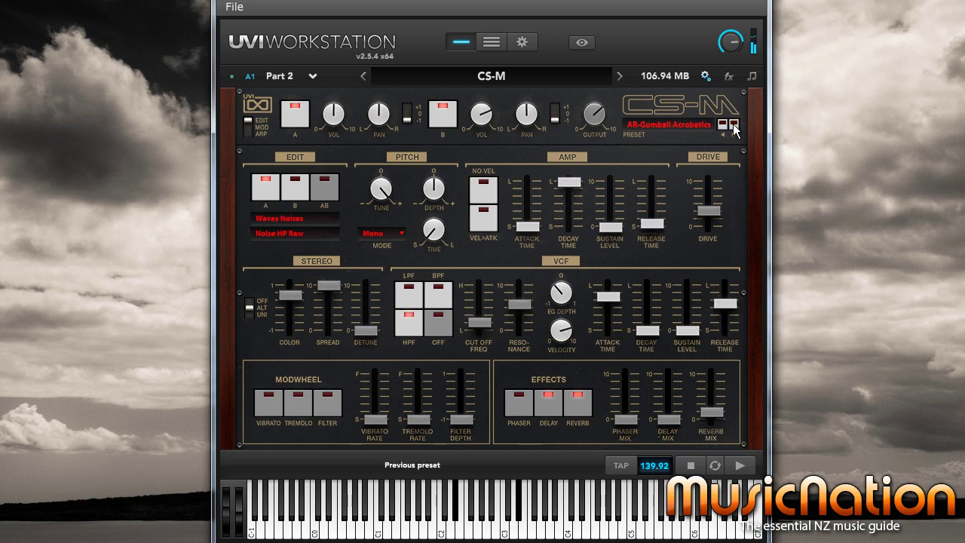
pyautogui.click(734, 126)
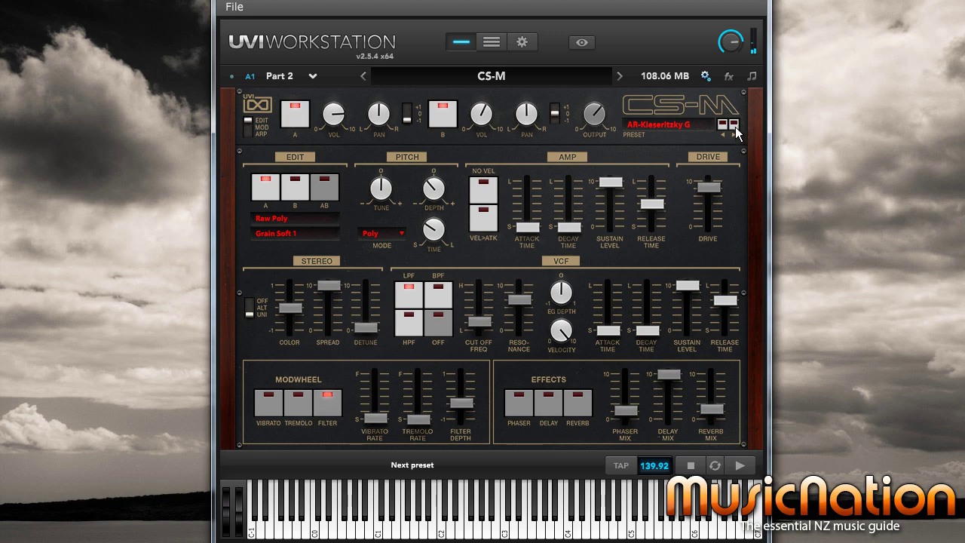
# Audition the CS-M bell presets BL-Baby Bell and BL-Bella Noisa.
pyautogui.click(705, 125)
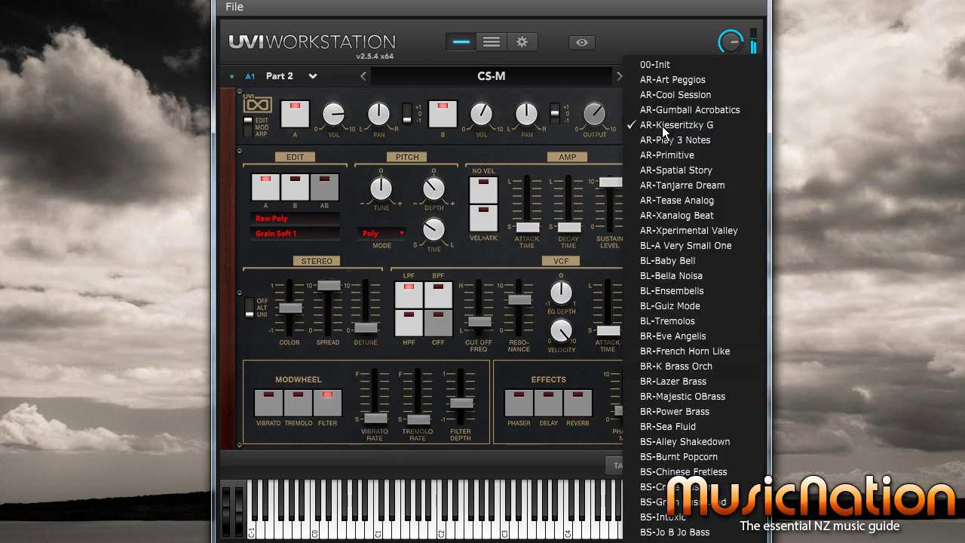
pyautogui.click(676, 260)
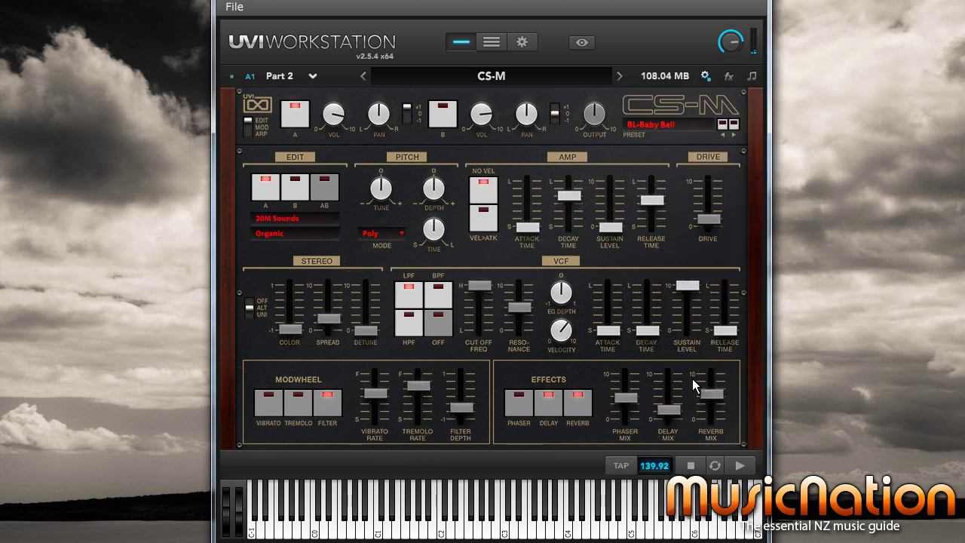
pyautogui.click(733, 134)
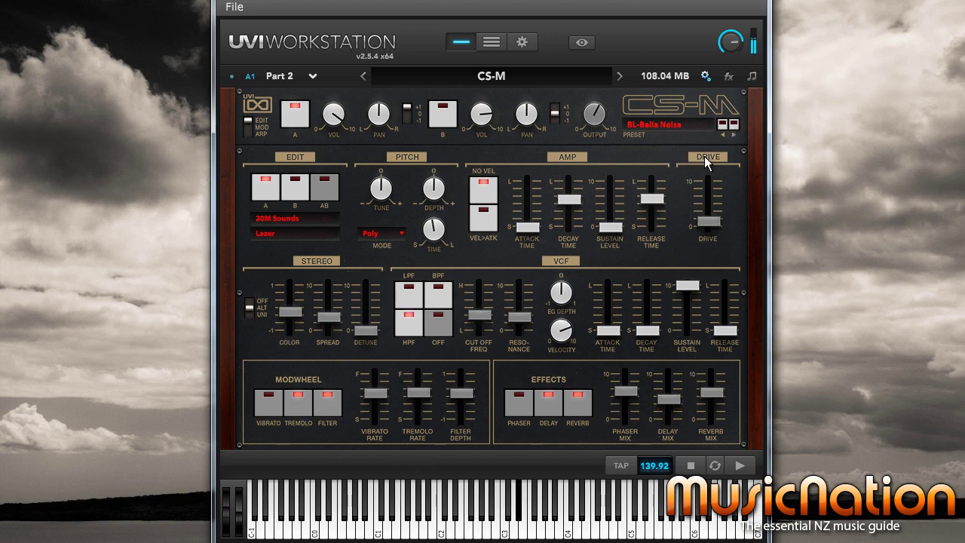
# Audition the CS-M bass presets BS-Grain Bass Lead and BS-Zapp Nostalgia.
pyautogui.click(648, 125)
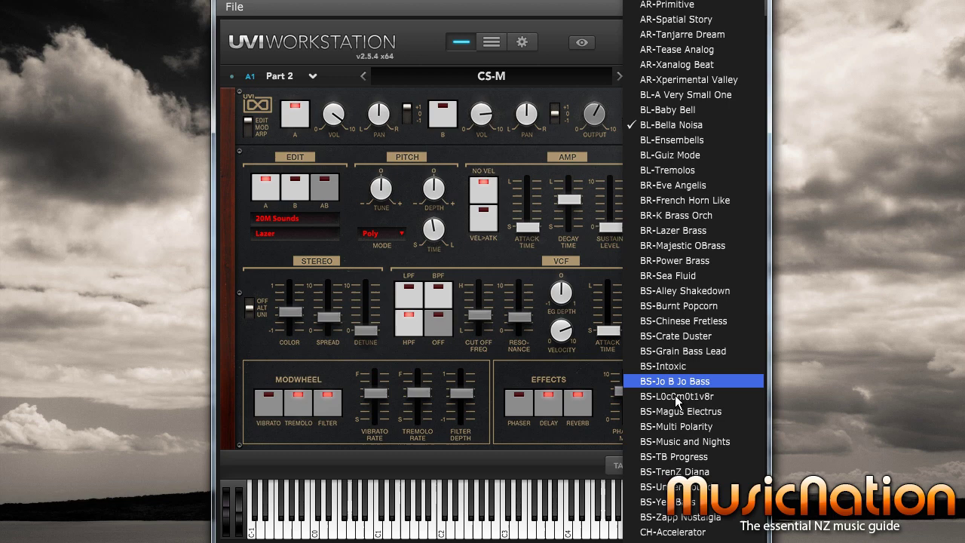
pyautogui.click(670, 349)
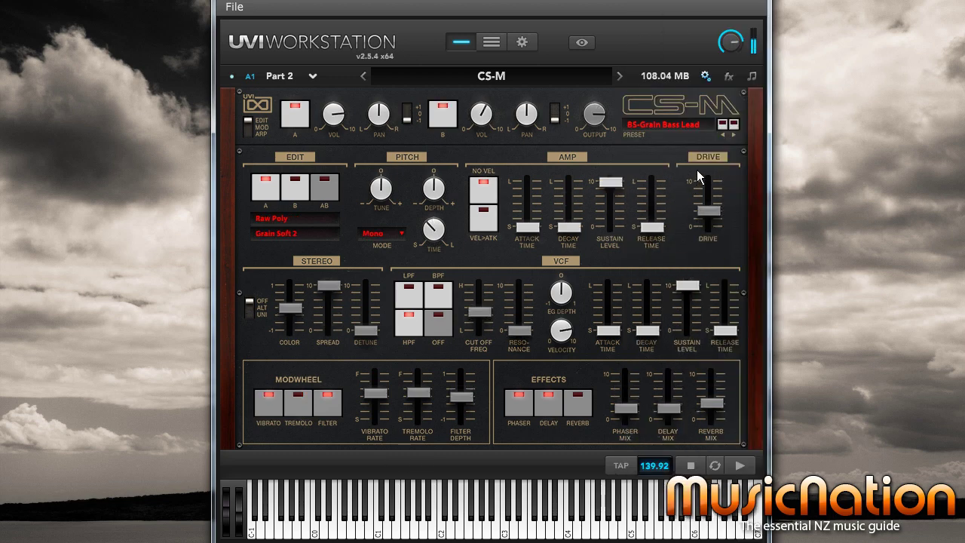
pyautogui.click(697, 126)
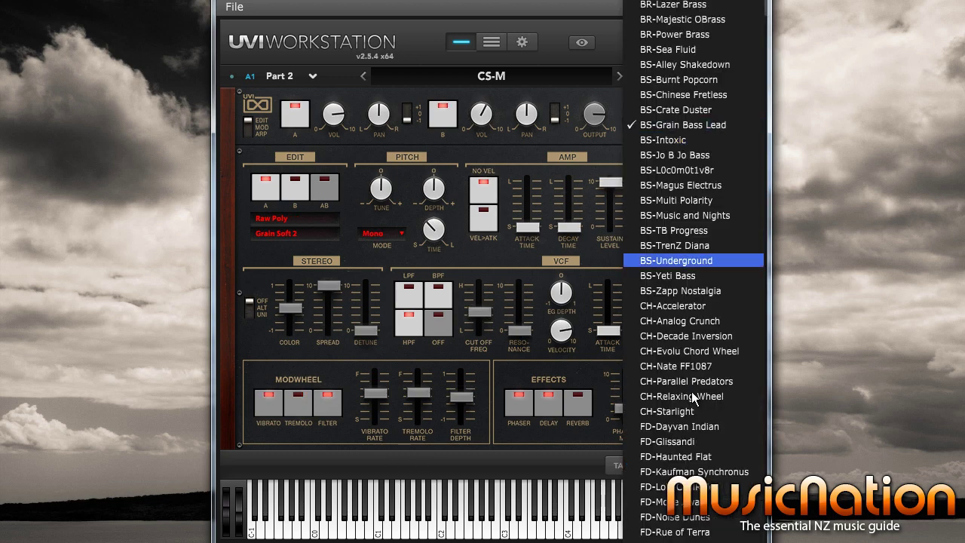
pyautogui.click(677, 288)
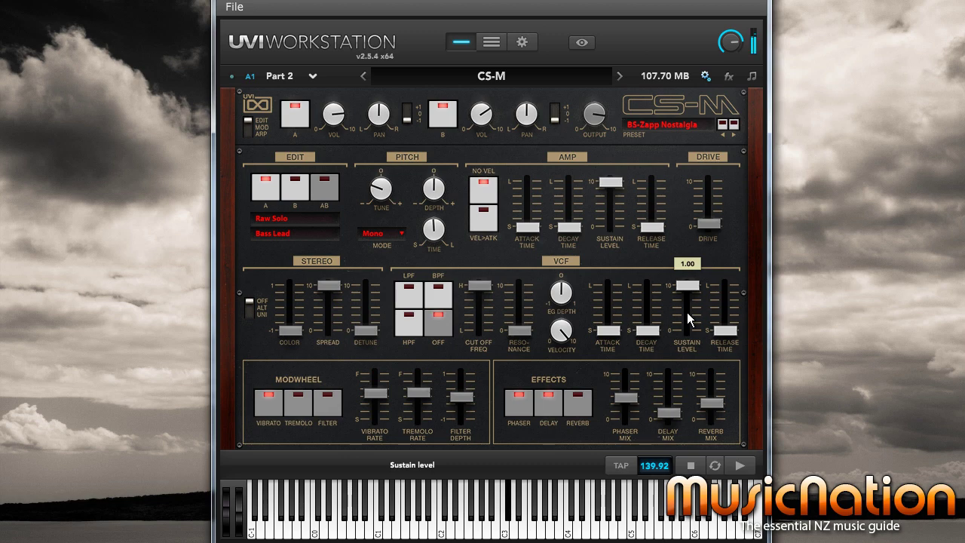
# Audition the CS-M presets FD-Kaufman Synchronus and KB-Key Tooma.
pyautogui.click(674, 128)
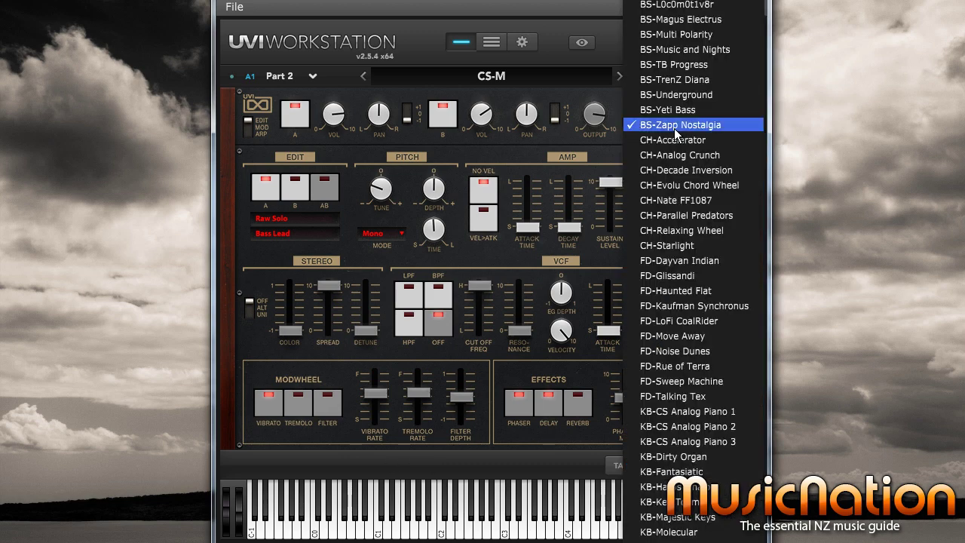
pyautogui.click(672, 305)
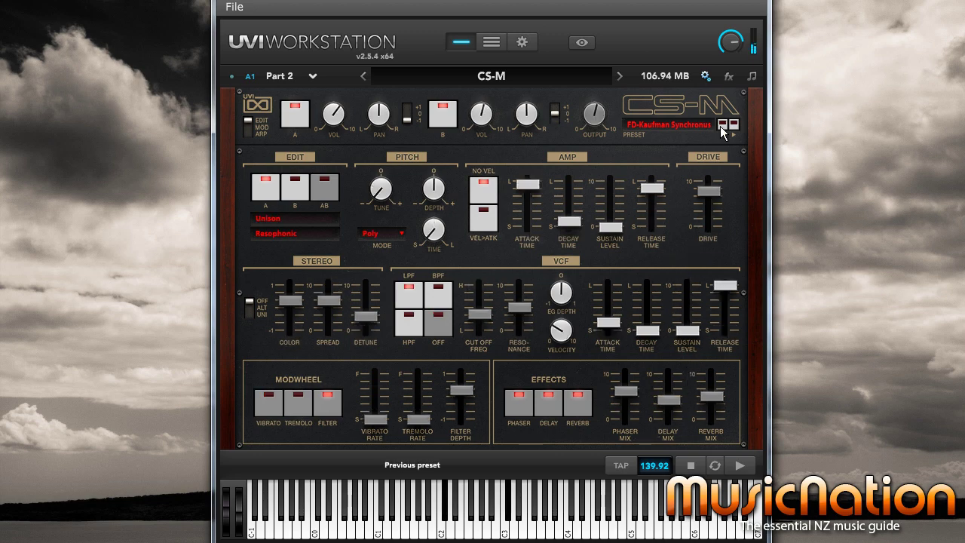
pyautogui.click(672, 129)
pyautogui.click(667, 320)
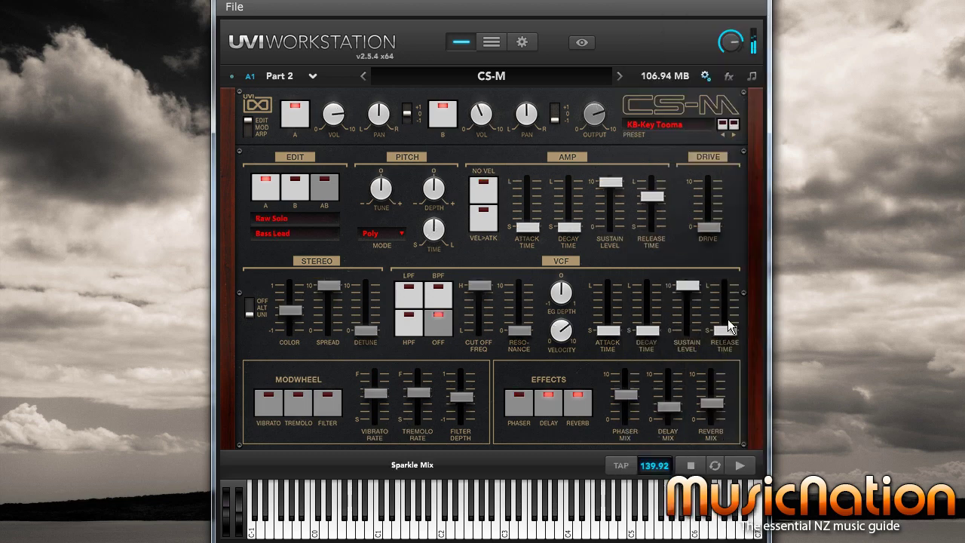
# Load the PD-86 Skies Full Wheel preset, raise its stereo color and detune, and lower the stereo spread to minimum.
pyautogui.click(658, 125)
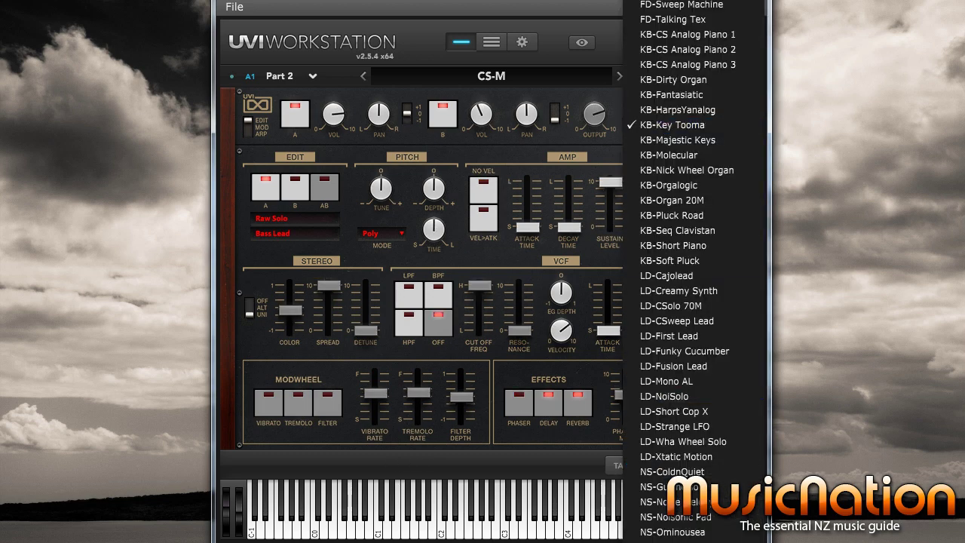
pyautogui.click(678, 528)
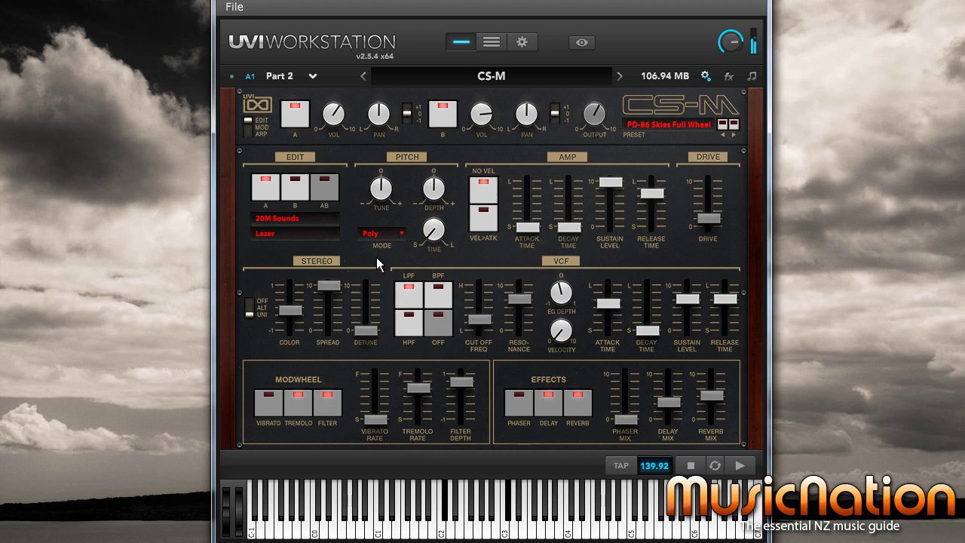
pyautogui.moveTo(326, 314)
pyautogui.scroll(3, 360, 327)
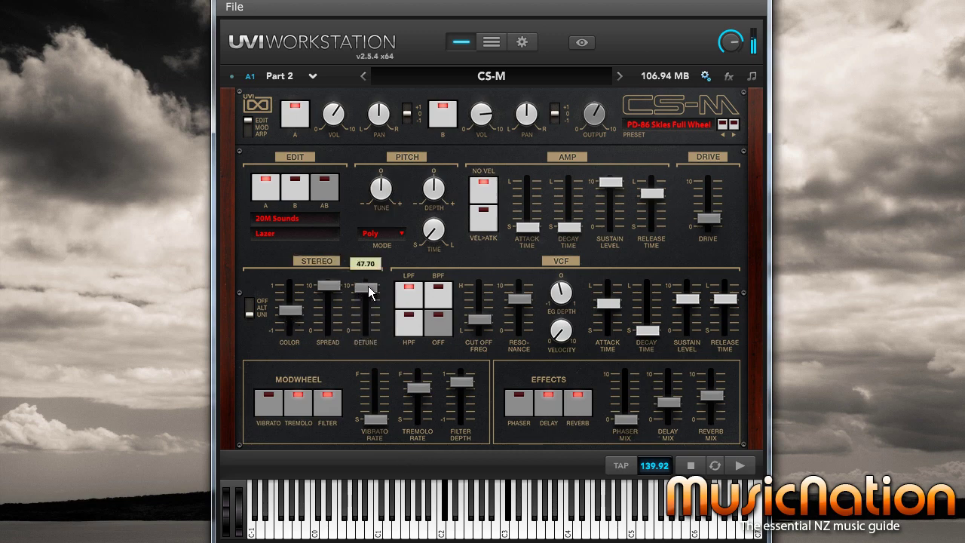
pyautogui.moveTo(367, 290); pyautogui.dragTo(368, 310)
pyautogui.moveTo(290, 307); pyautogui.dragTo(337, 364)
pyautogui.moveTo(335, 280)
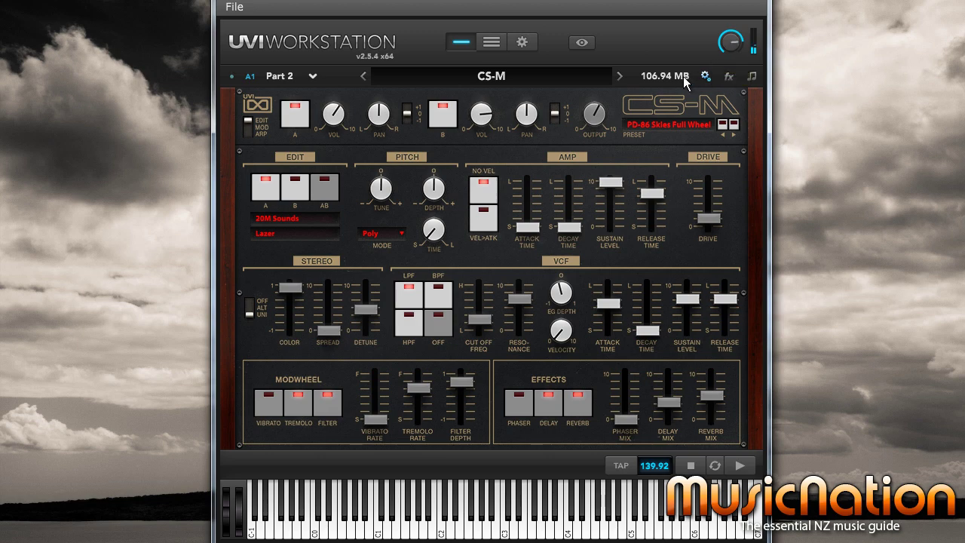
# Load the PD-Analog Pure preset and lower its low-pass filter cutoff and resonance.
pyautogui.click(733, 125)
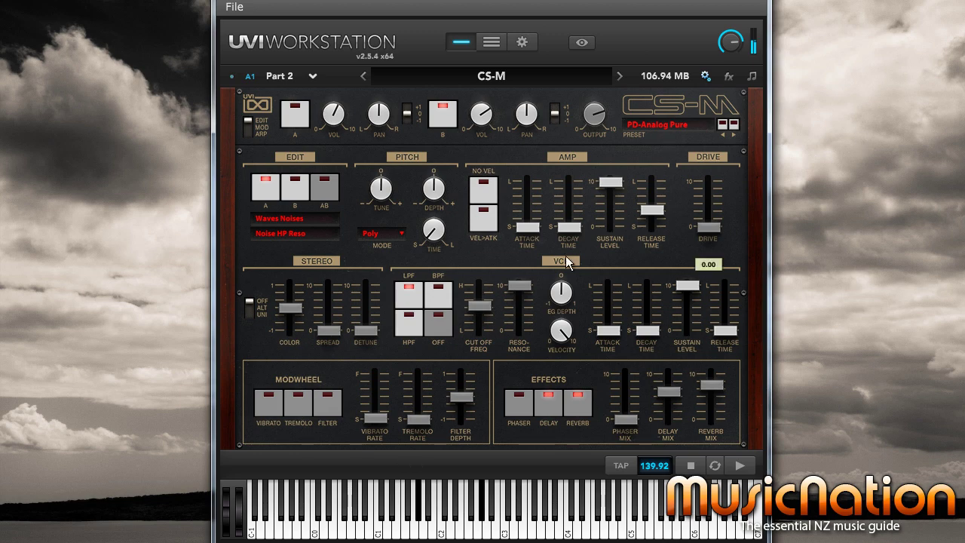
pyautogui.moveTo(480, 305)
pyautogui.mouseDown()
pyautogui.moveTo(480, 293)
pyautogui.moveTo(480, 320)
pyautogui.mouseUp()
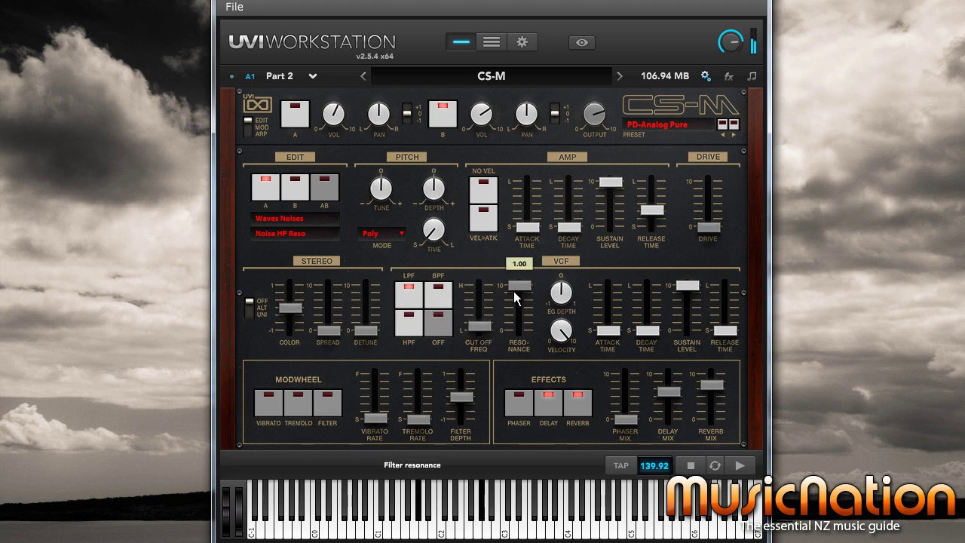
pyautogui.moveTo(515, 288); pyautogui.dragTo(483, 292)
# Switch the filter to HPF with cutoff at 0.45 and resonance at 1.00, and set the drive to 1.00.
pyautogui.click(440, 301)
pyautogui.click(423, 332)
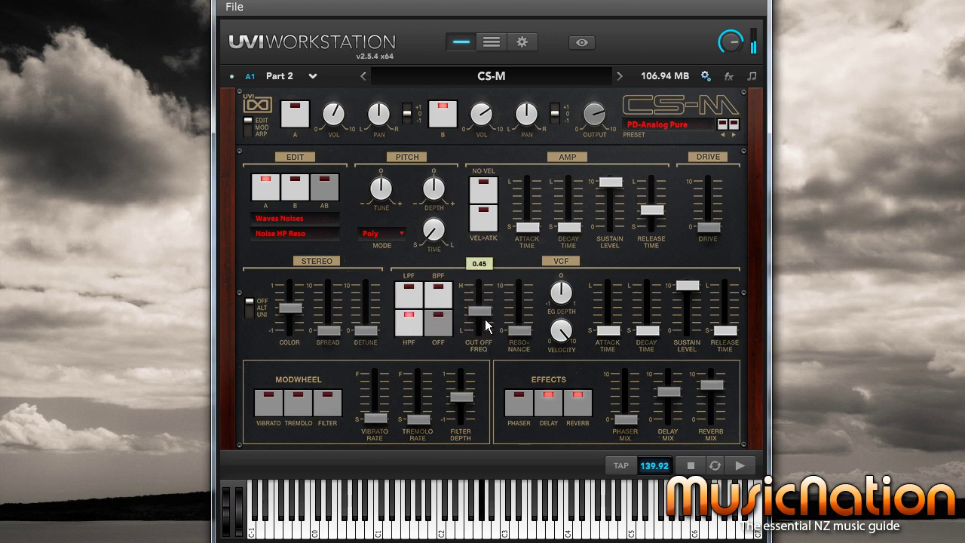
pyautogui.moveTo(516, 329); pyautogui.dragTo(519, 288)
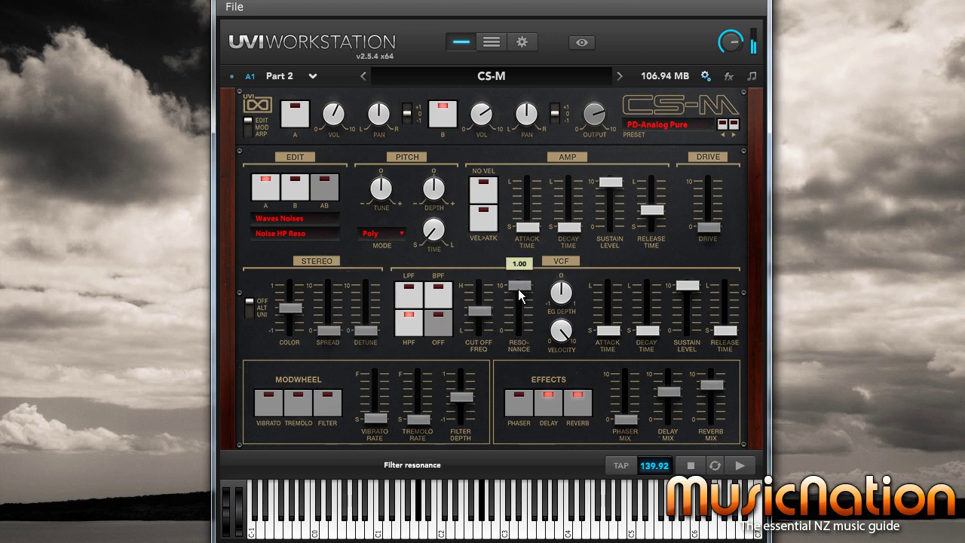
pyautogui.moveTo(719, 228)
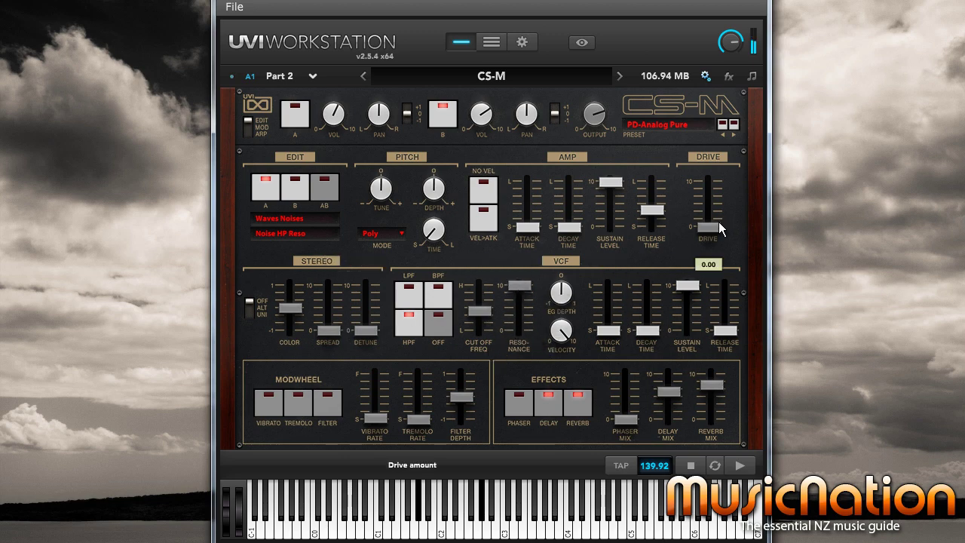
pyautogui.moveTo(720, 228); pyautogui.dragTo(717, 167)
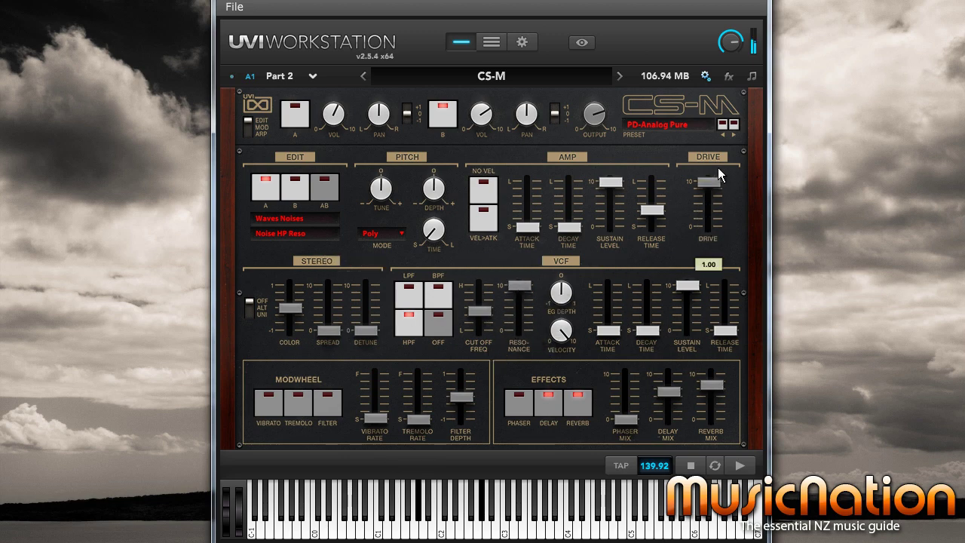
# Load the PD-Creamy Flutter preset and sweep its filter cutoff frequency up and back down.
pyautogui.click(734, 126)
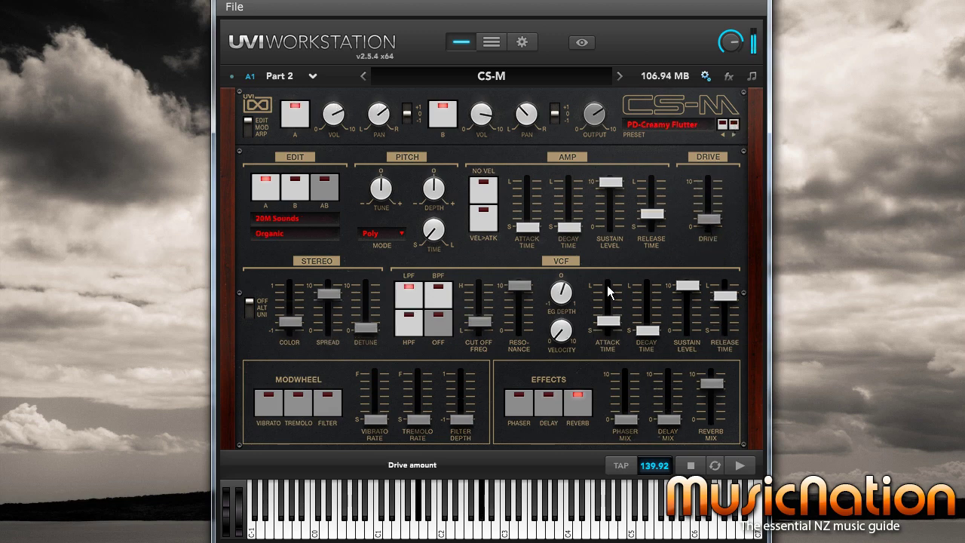
pyautogui.moveTo(479, 322); pyautogui.dragTo(480, 294)
pyautogui.moveTo(485, 356); pyautogui.dragTo(491, 336)
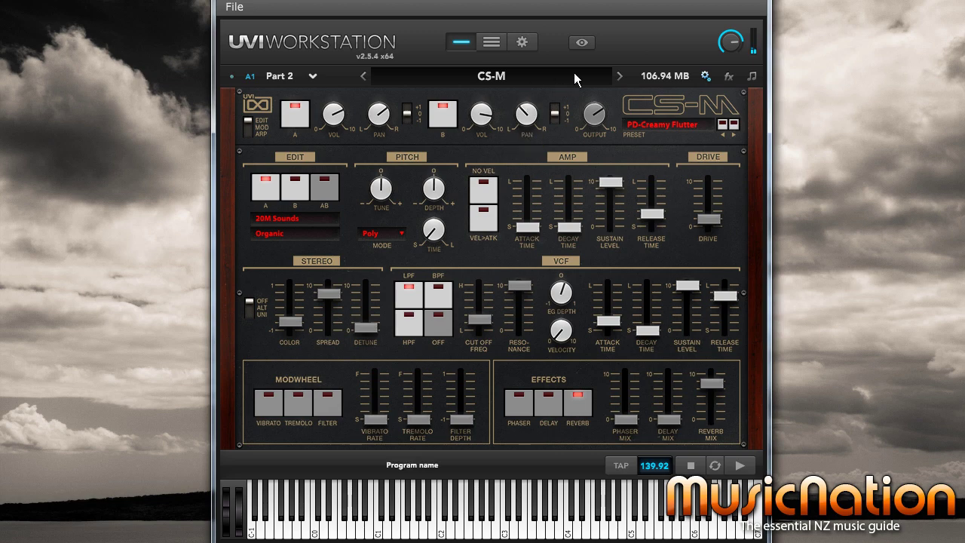
# Mute the CS-M part, unmute Synthox and show Synthox in the single-part editor.
pyautogui.click(491, 43)
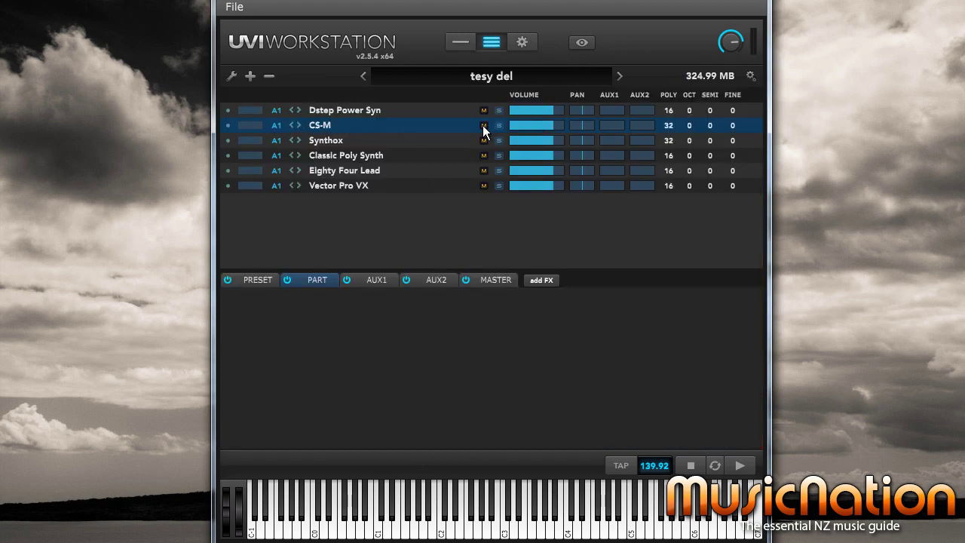
pyautogui.click(424, 141)
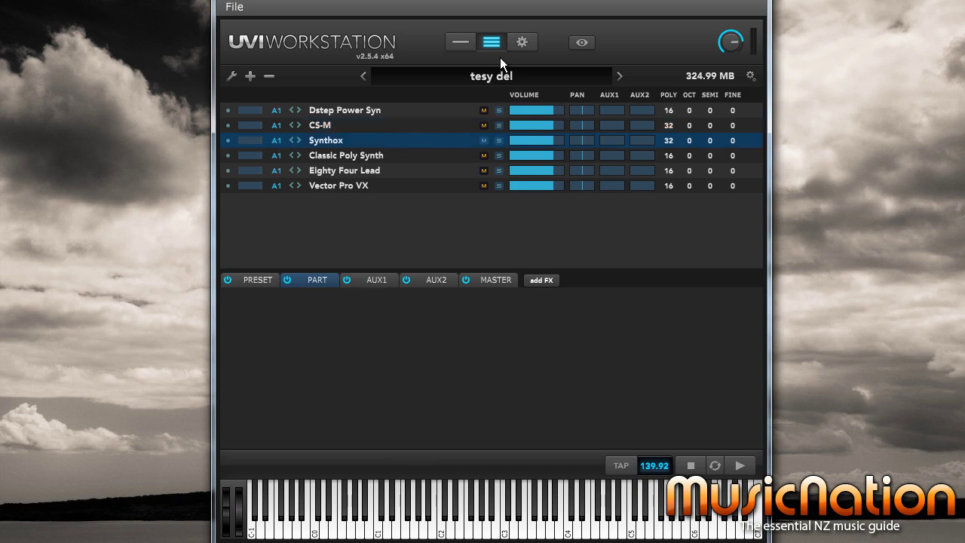
pyautogui.click(465, 45)
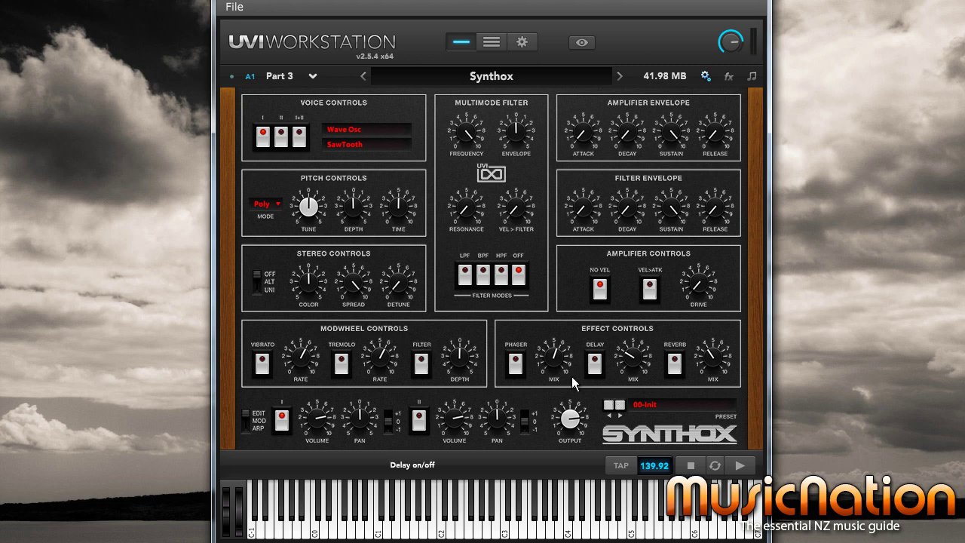
# Turn on Synthox's reverb and delay effects and raise the mix of each.
pyautogui.moveTo(711, 360); pyautogui.dragTo(703, 386)
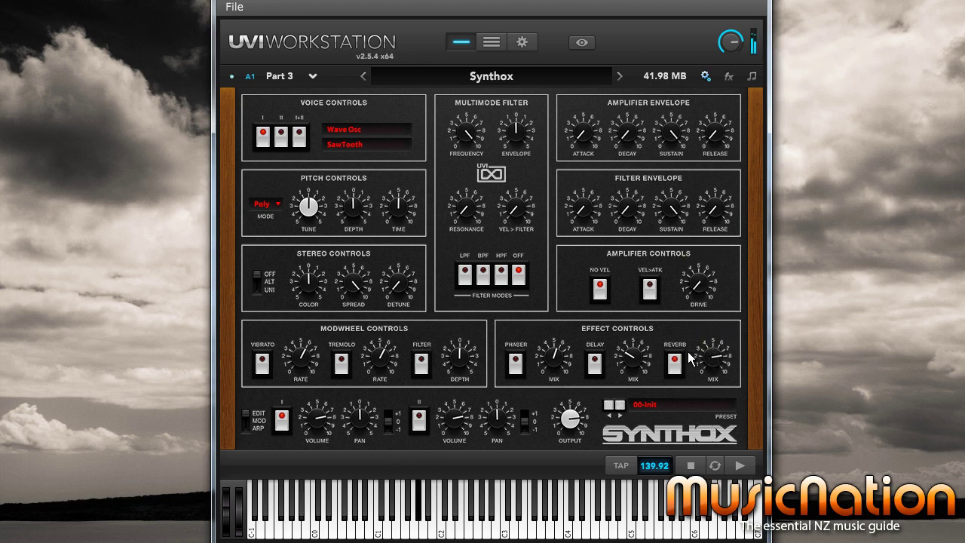
pyautogui.moveTo(632, 357); pyautogui.dragTo(626, 387)
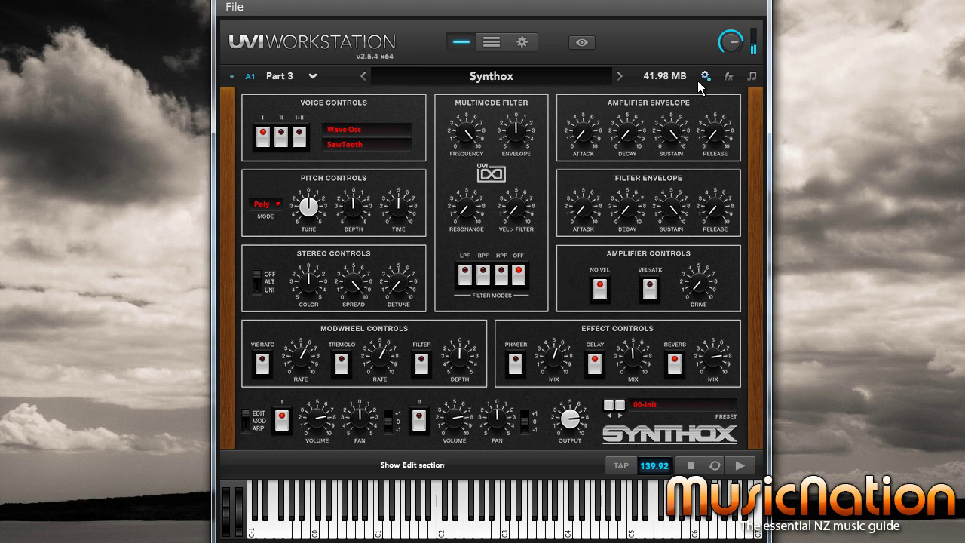
# Audition the Synthox presets AR-Analog Heart and AR-Back in Time.
pyautogui.click(623, 415)
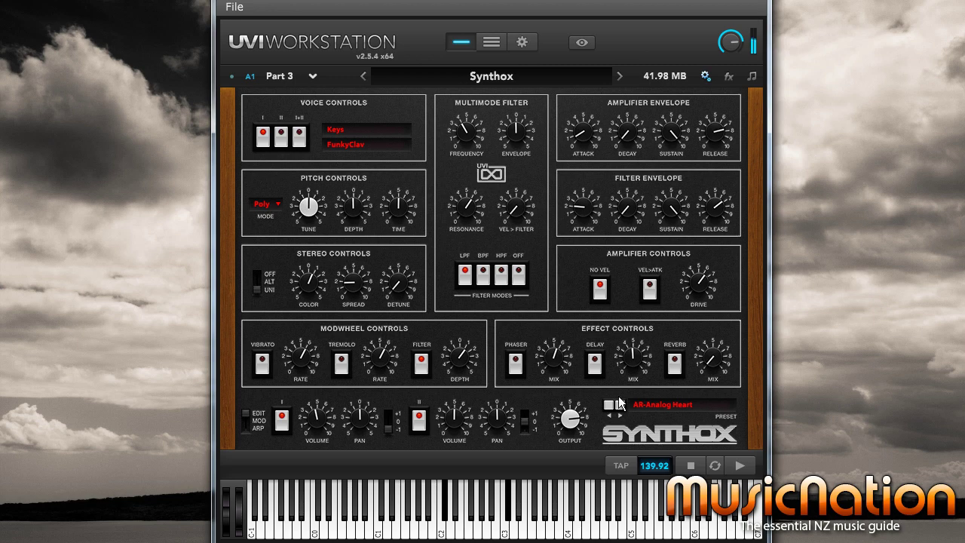
pyautogui.click(625, 414)
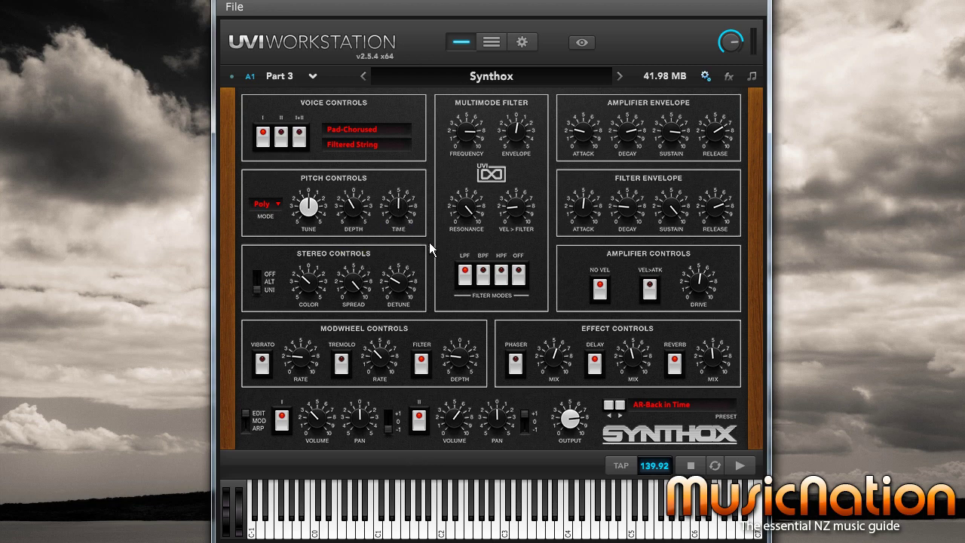
# Adjust the filter cutoff frequency of the AR-Back in Time preset, and open and dismiss its MIDI control assignment.
pyautogui.moveTo(469, 133)
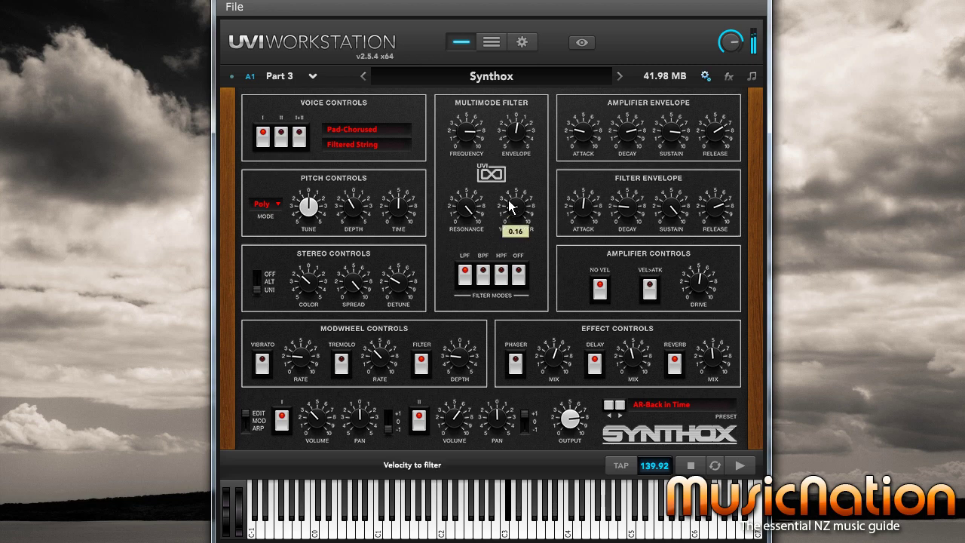
pyautogui.moveTo(468, 133)
pyautogui.mouseDown()
pyautogui.moveTo(472, 257)
pyautogui.moveTo(470, 141)
pyautogui.mouseUp()
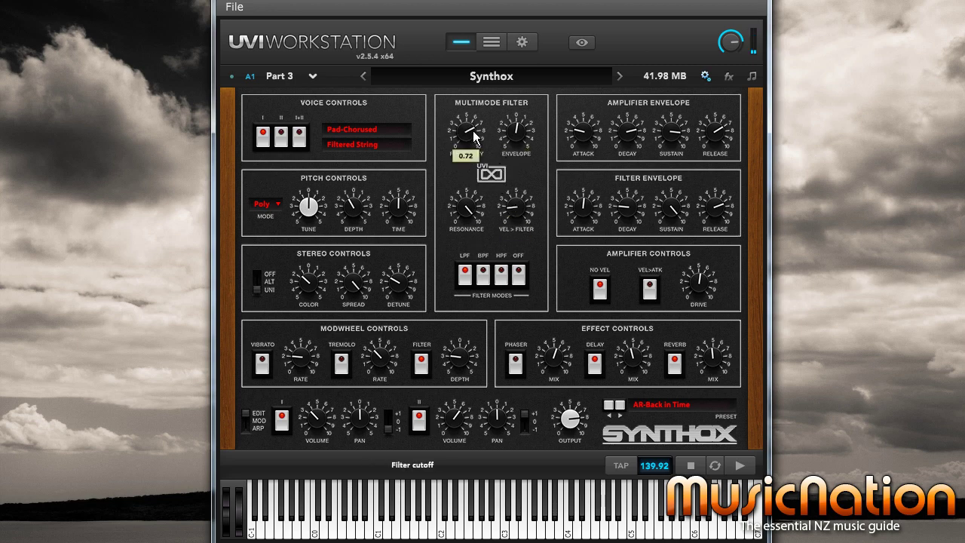
pyautogui.rightClick(474, 144)
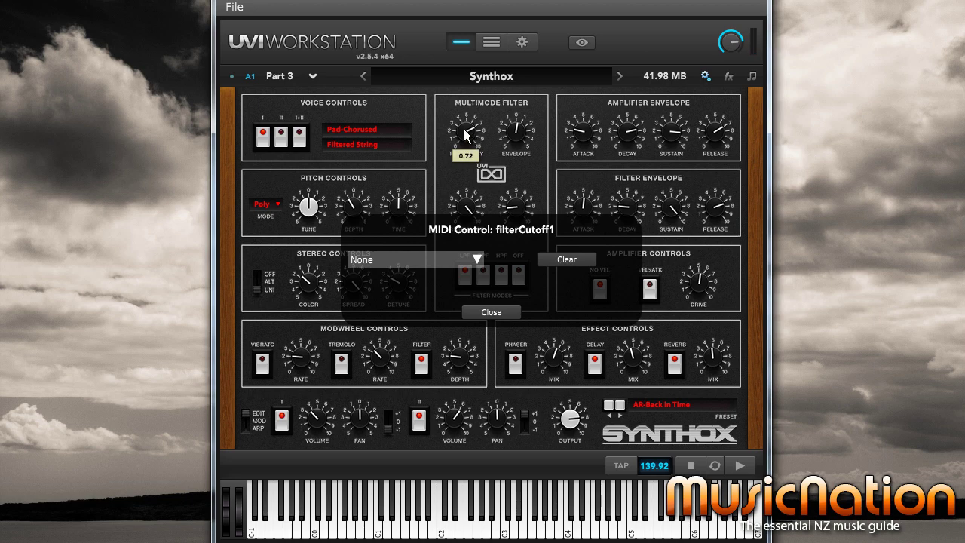
pyautogui.press('Escape')
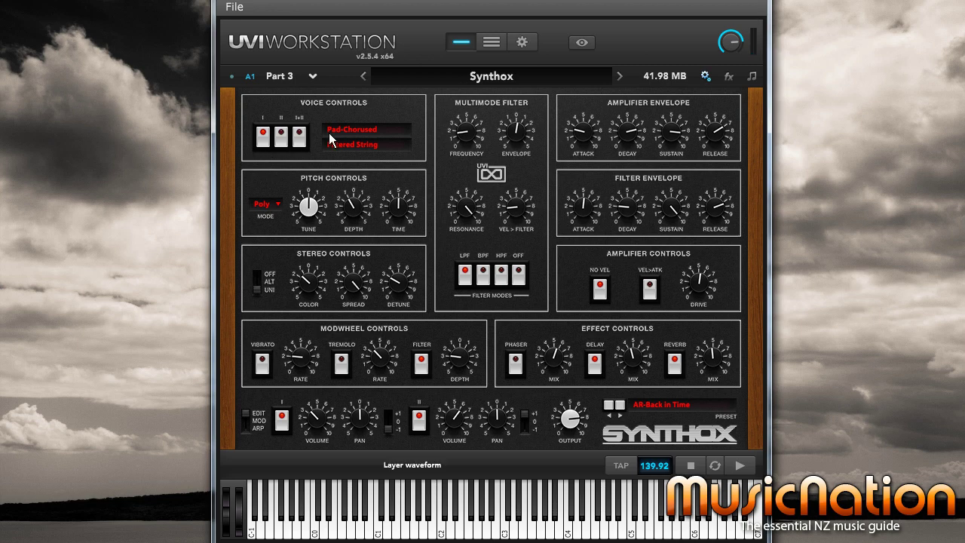
# Switch Synthox's voice controls to edit layers I+II together and open the MIDI control assignment of the filter cutoff.
pyautogui.click(299, 143)
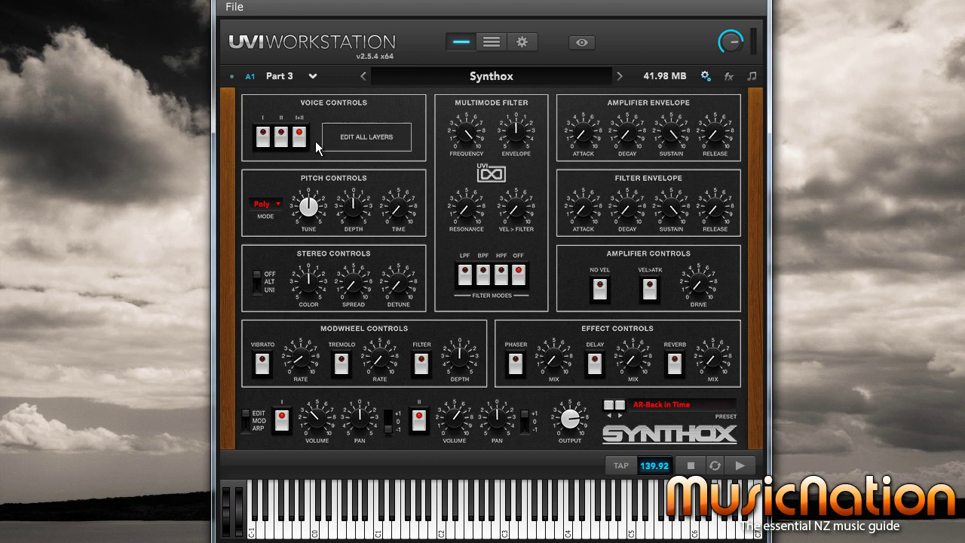
pyautogui.rightClick(478, 146)
# Audition the AR-JMJ Double Arp preset with its filter cutoff swept to minimum, and step on to AR-Pop Cornox.
pyautogui.click(619, 405)
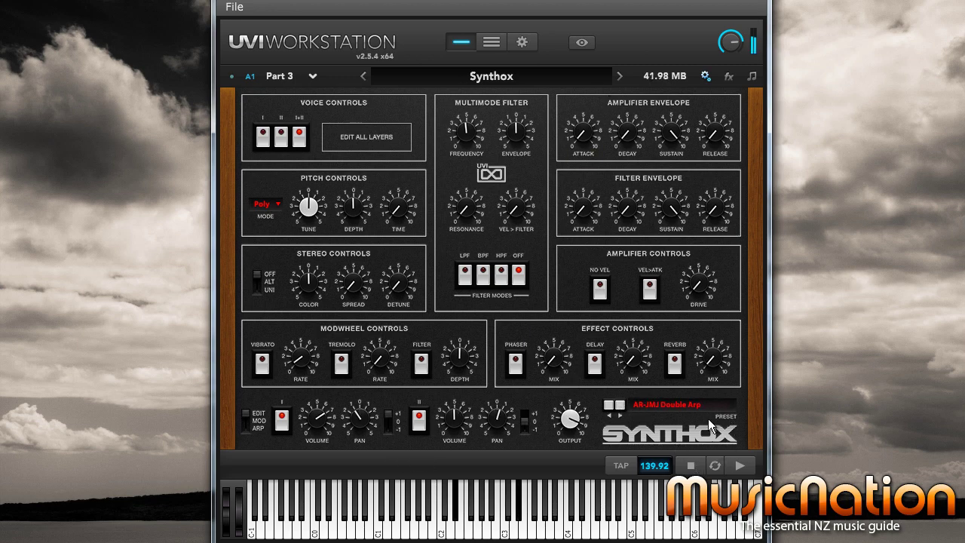
pyautogui.moveTo(467, 132); pyautogui.dragTo(468, 198)
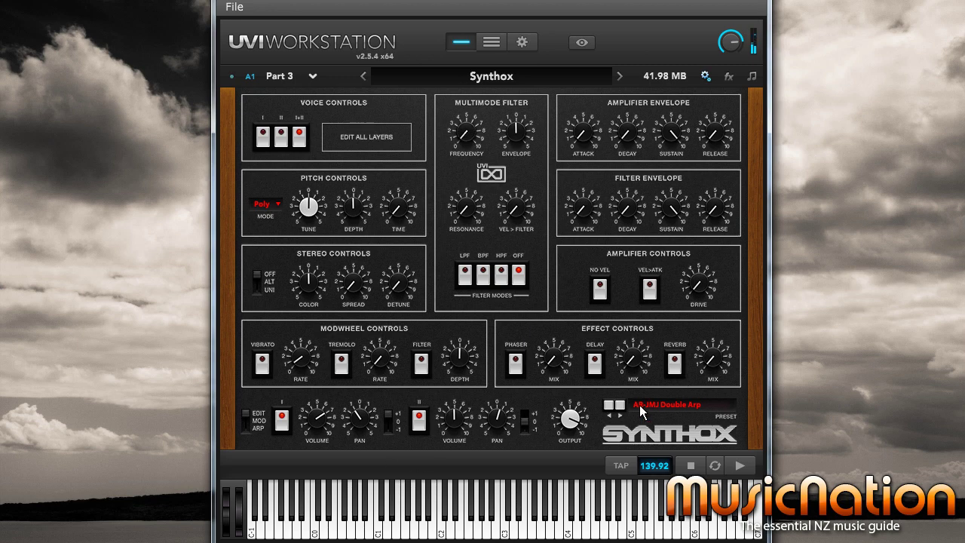
pyautogui.click(618, 405)
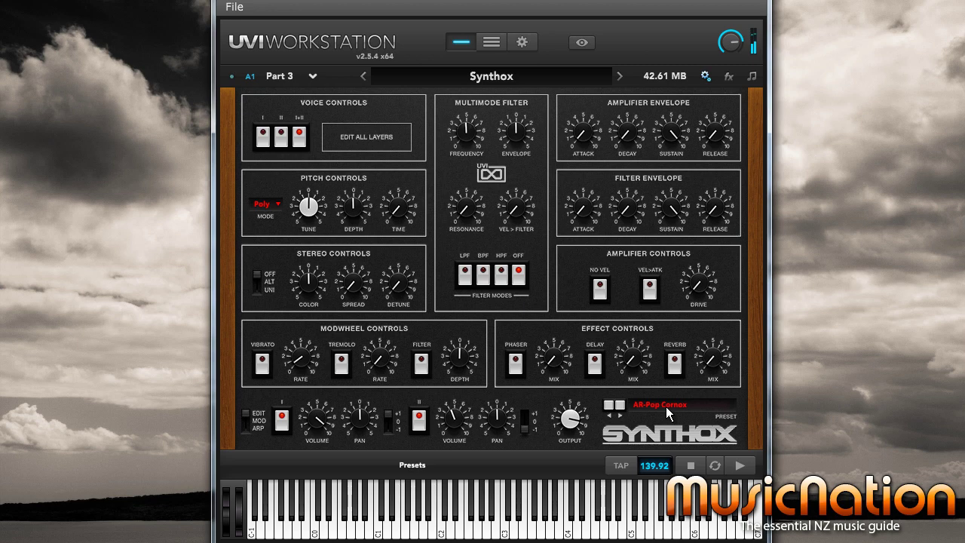
# Load the LD-B12 Fat Sound preset and step through the following lead presets to LD-B43 Landing.
pyautogui.click(666, 407)
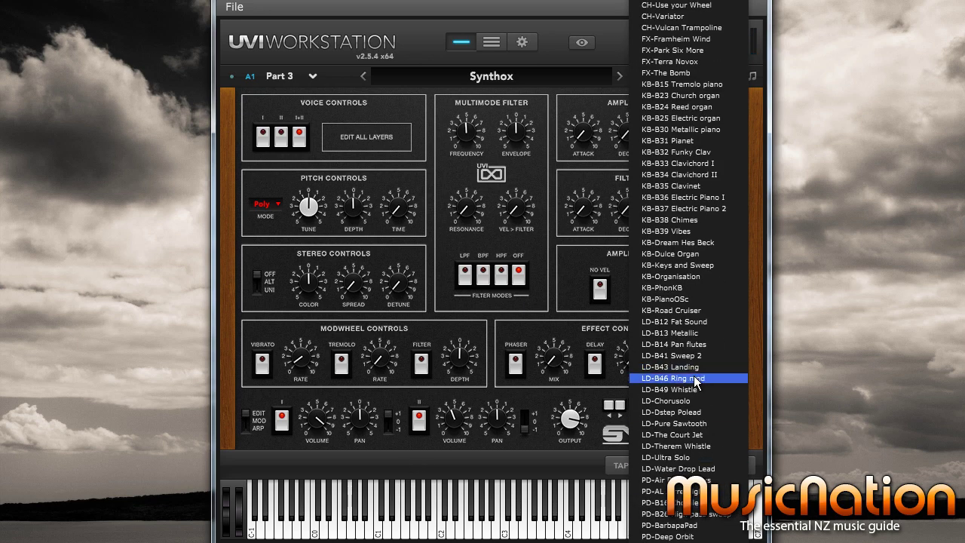
pyautogui.click(670, 322)
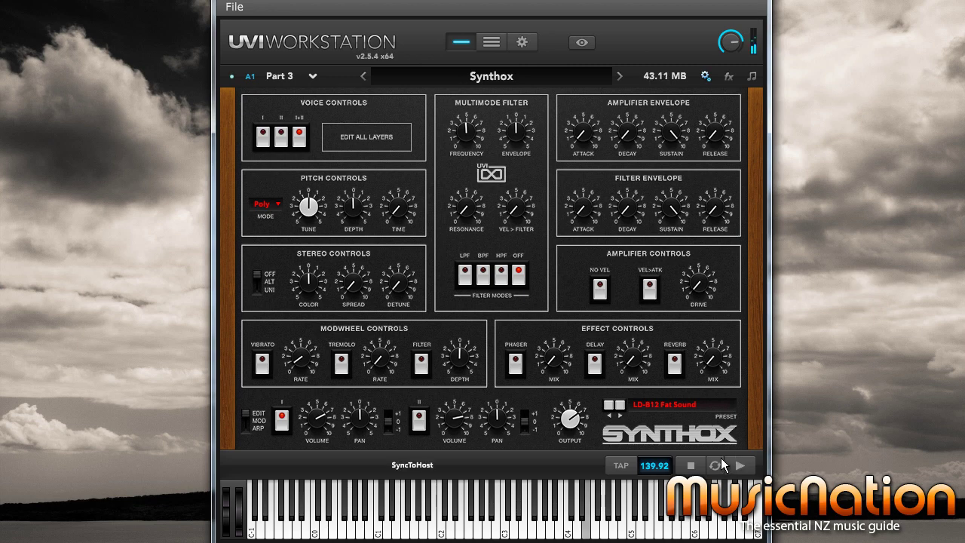
pyautogui.click(621, 409)
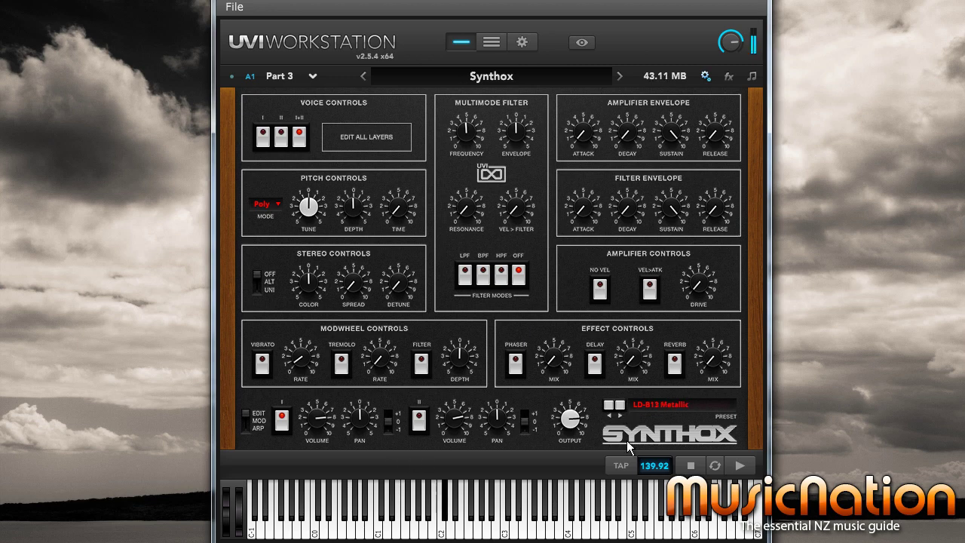
pyautogui.click(619, 404)
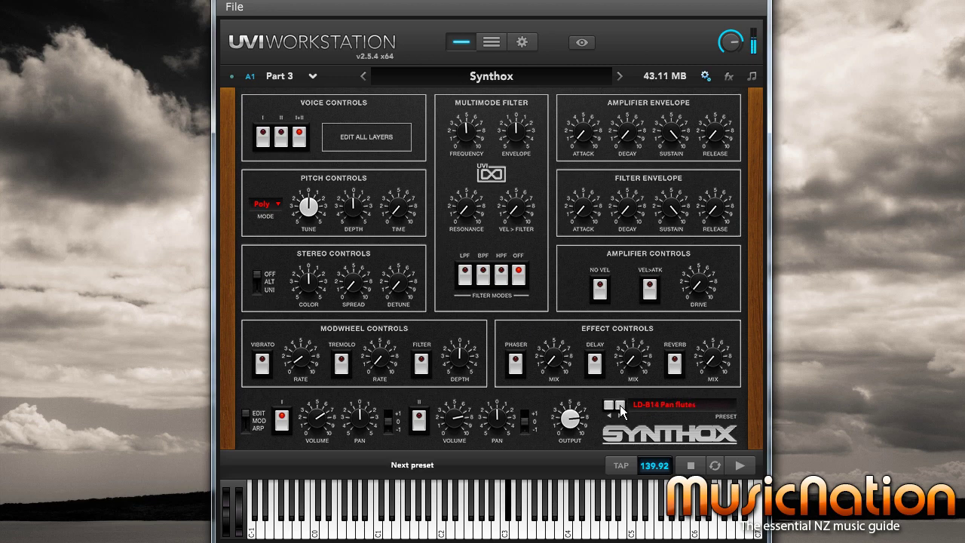
pyautogui.click(621, 409)
pyautogui.click(620, 406)
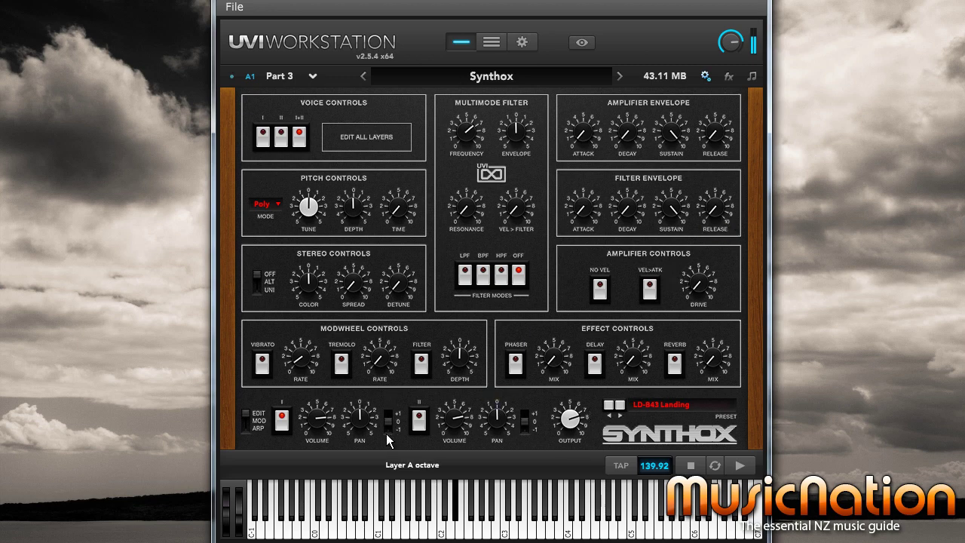
# Turn on Synthox's delay and reverb effects for the LD-B43 Landing preset and raise both mix levels.
pyautogui.click(593, 365)
pyautogui.moveTo(631, 359); pyautogui.dragTo(633, 308)
pyautogui.moveTo(632, 354)
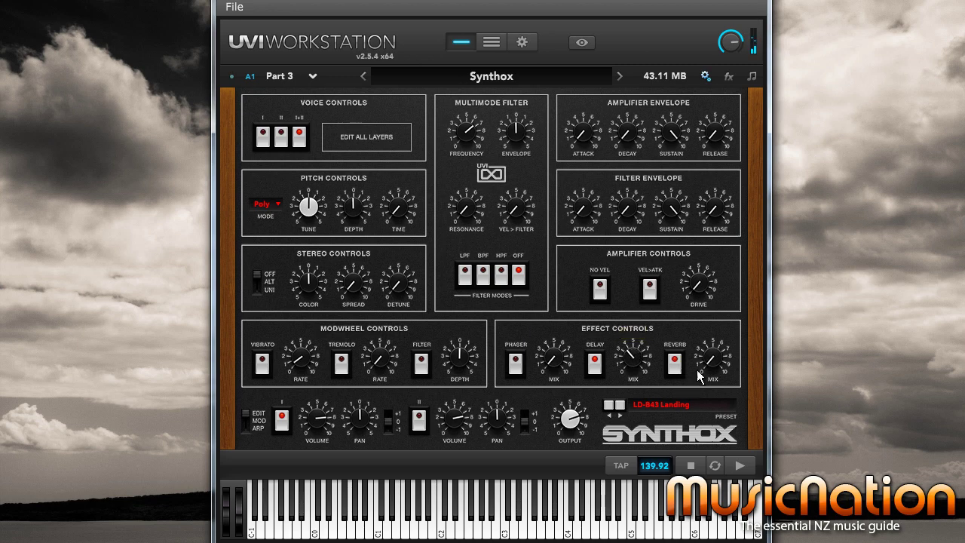
pyautogui.moveTo(707, 338)
pyautogui.moveTo(707, 339); pyautogui.dragTo(703, 301)
# Step forward to Synthox's LD-B46 Ring mod preset.
pyautogui.click(620, 415)
pyautogui.click(619, 414)
pyautogui.click(620, 415)
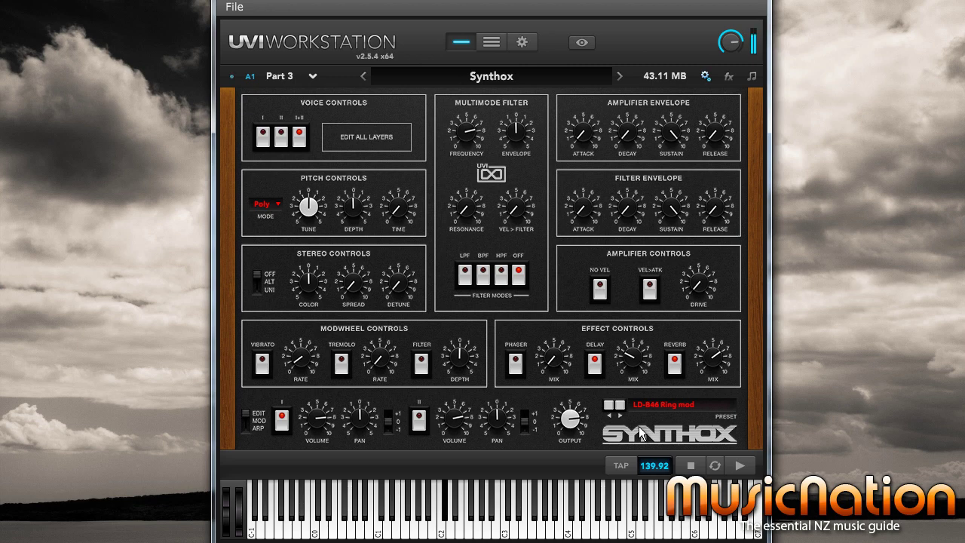
# Mute the Synthox part, unmute Classic Poly Synth and show it in the single-part editor.
pyautogui.click(582, 42)
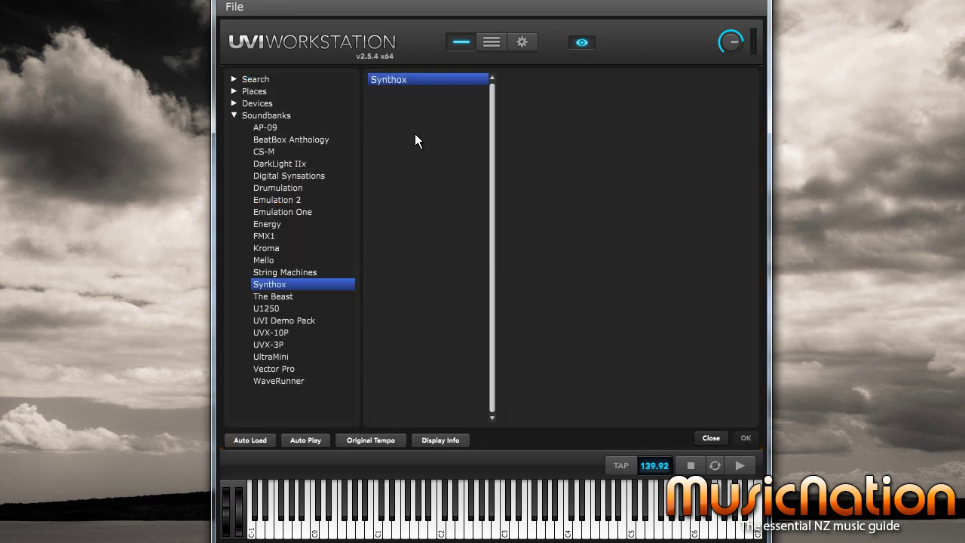
pyautogui.click(585, 42)
pyautogui.click(491, 43)
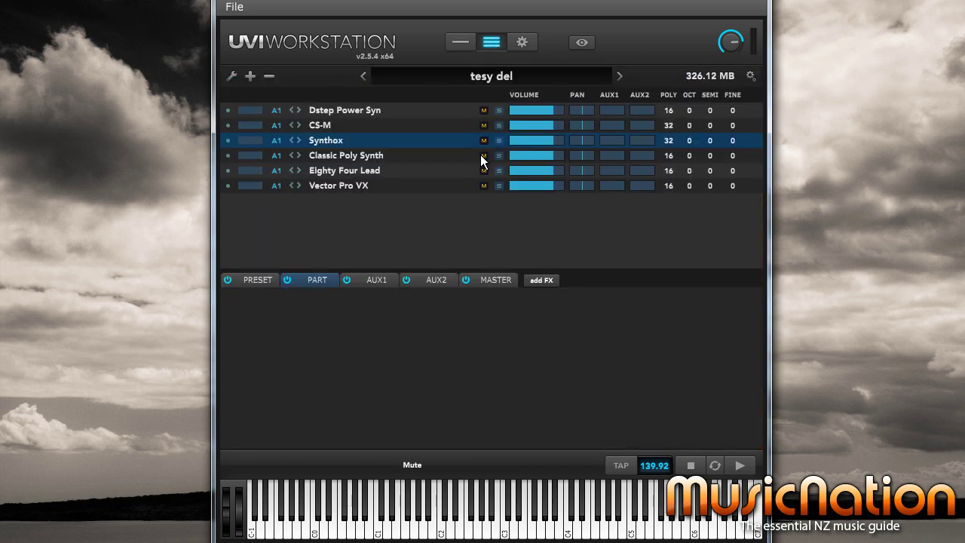
pyautogui.click(400, 154)
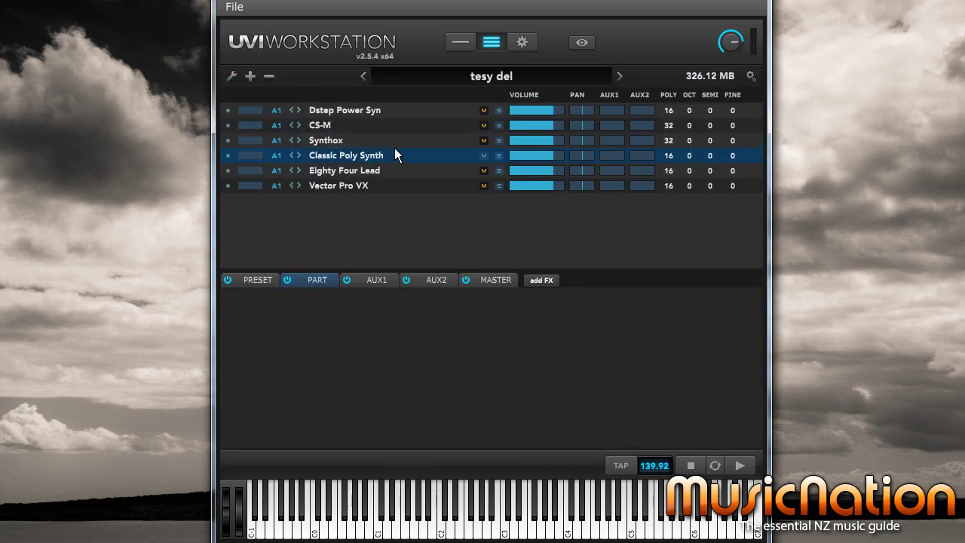
pyautogui.click(461, 42)
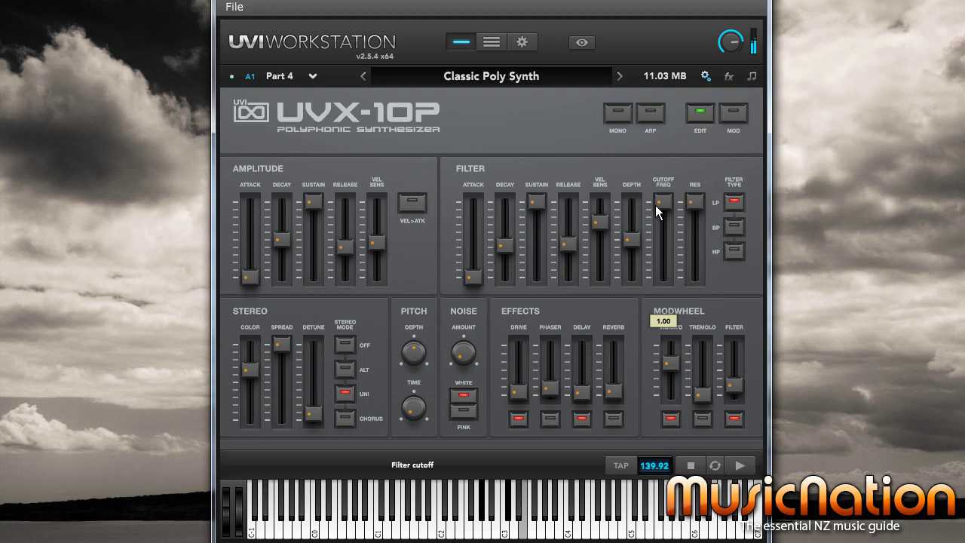
# Open the MIDI control assignment for the UVX-10P filter cutoff, and load the Dark Poly Synth preset.
pyautogui.rightClick(660, 209)
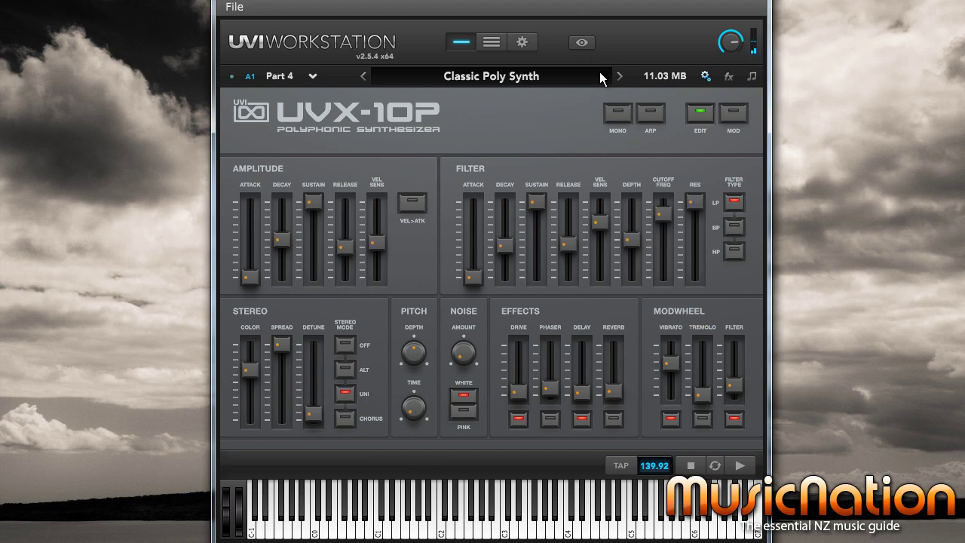
pyautogui.click(532, 75)
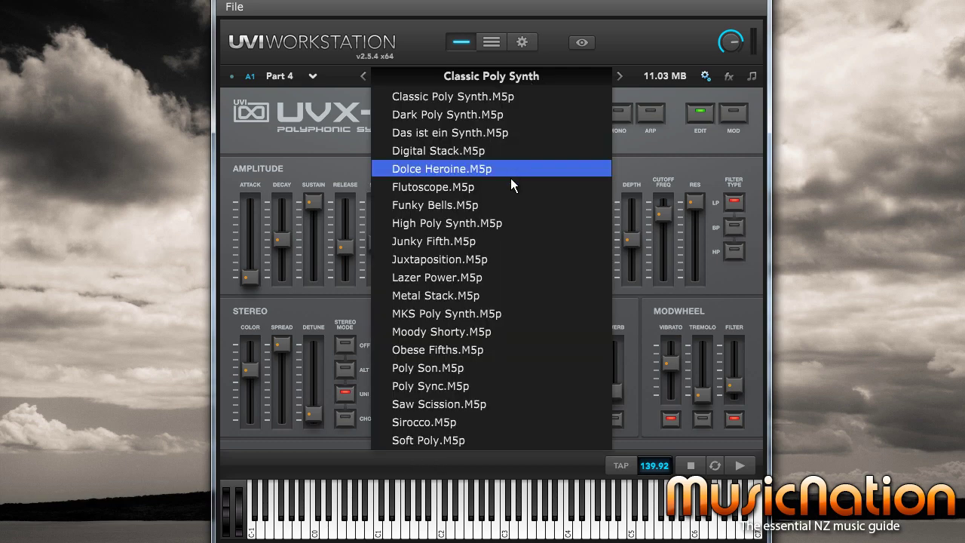
pyautogui.click(474, 114)
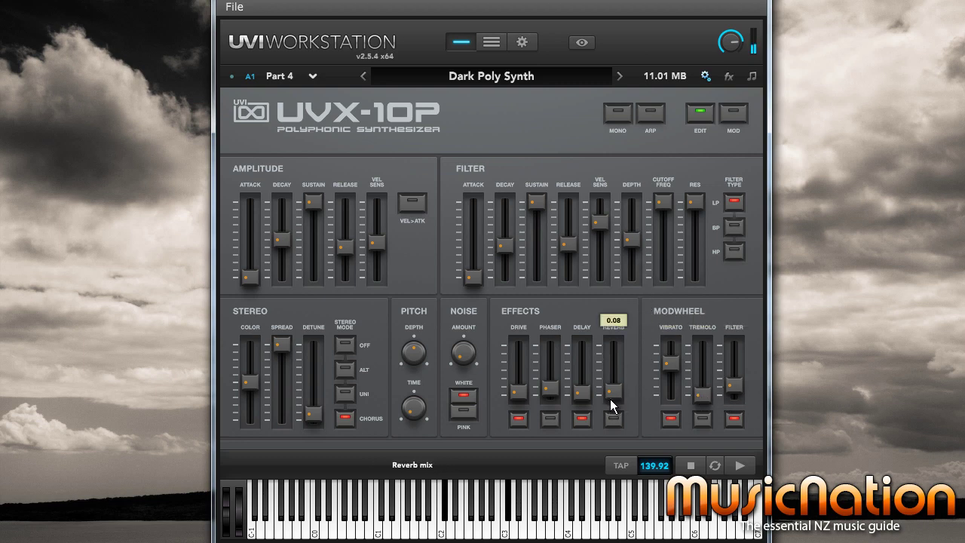
# Turn on the UVX-10P reverb with a mix of 0.63, set the drive to 0.81 and raise the delay mix.
pyautogui.moveTo(610, 395); pyautogui.dragTo(615, 369)
pyautogui.click(615, 418)
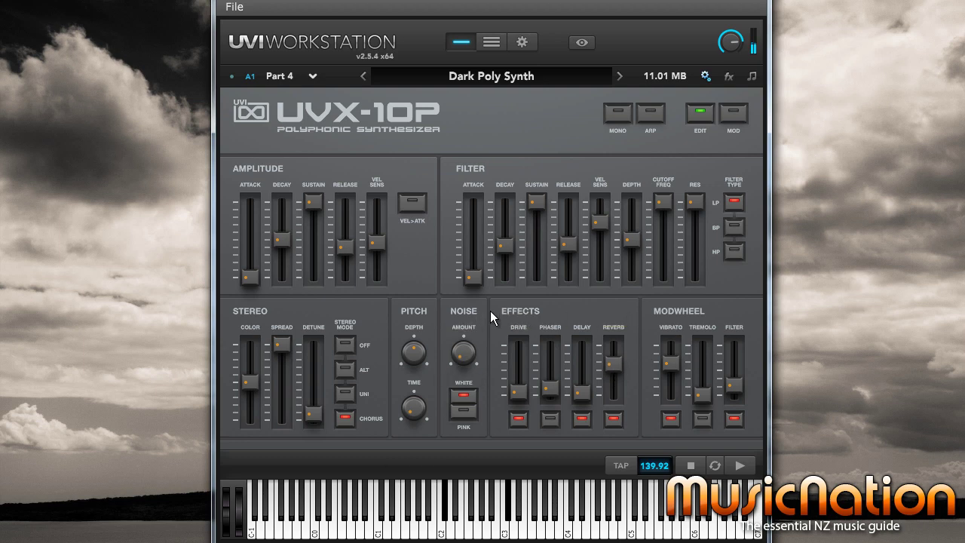
pyautogui.moveTo(519, 391); pyautogui.dragTo(525, 352)
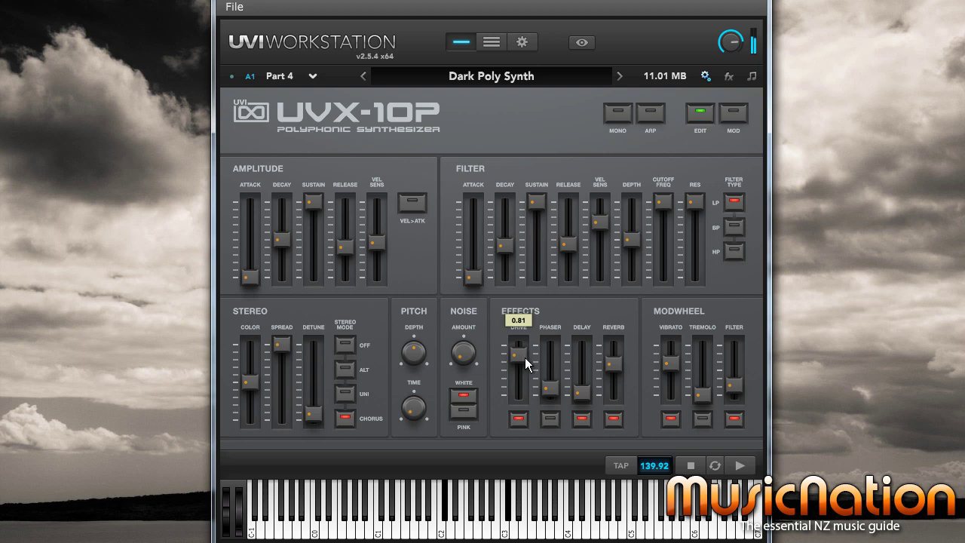
pyautogui.moveTo(587, 395); pyautogui.dragTo(582, 361)
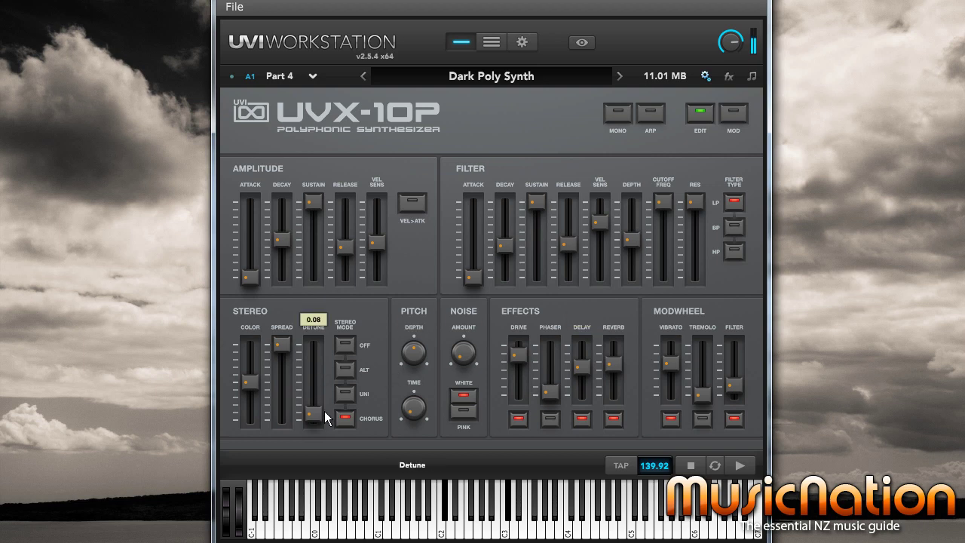
# Change the stereo mode to UNI and sweep the detune amount up and back down to a low setting.
pyautogui.moveTo(326, 414); pyautogui.dragTo(320, 400)
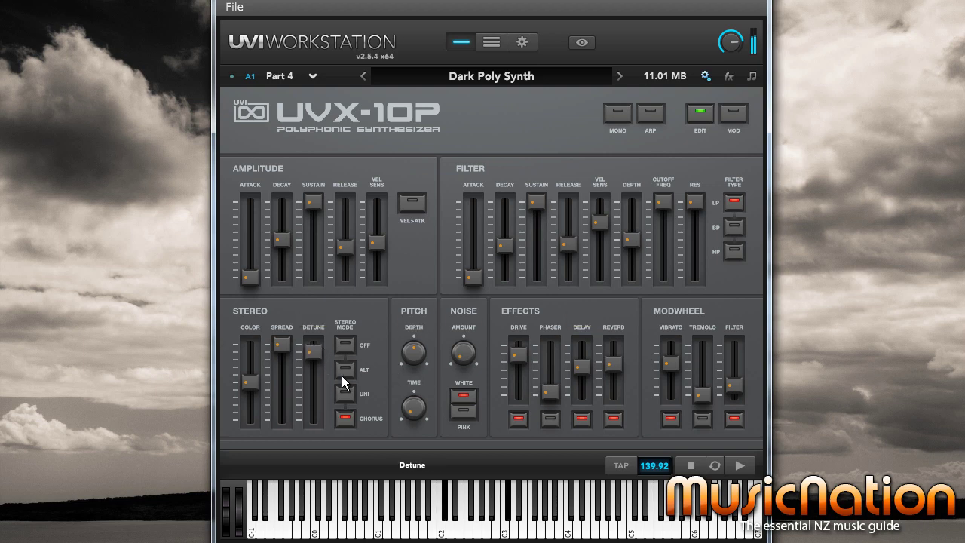
pyautogui.click(348, 392)
pyautogui.moveTo(322, 352); pyautogui.dragTo(321, 416)
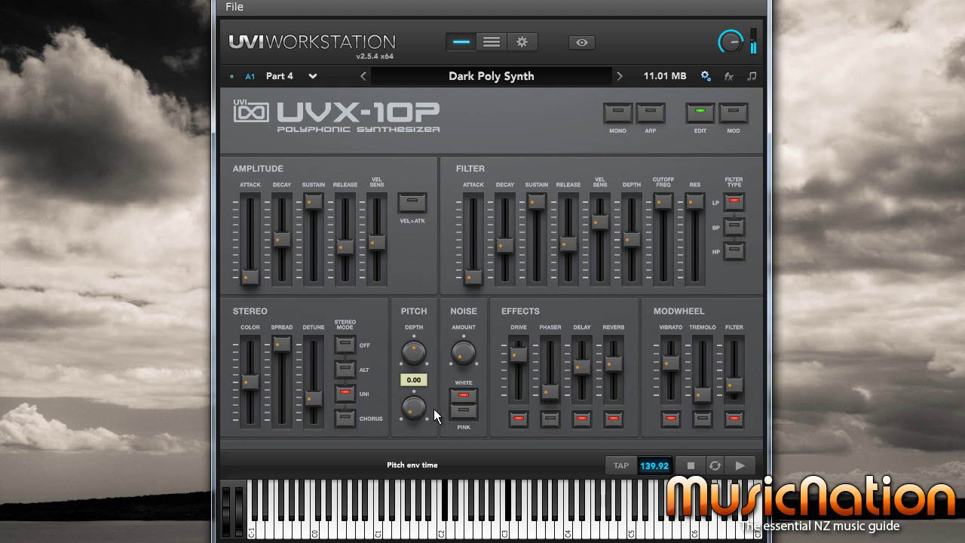
# Lower the reverb mix of the Dark Poly Synth preset and turn off its delay effect.
pyautogui.moveTo(701, 399)
pyautogui.moveTo(615, 370)
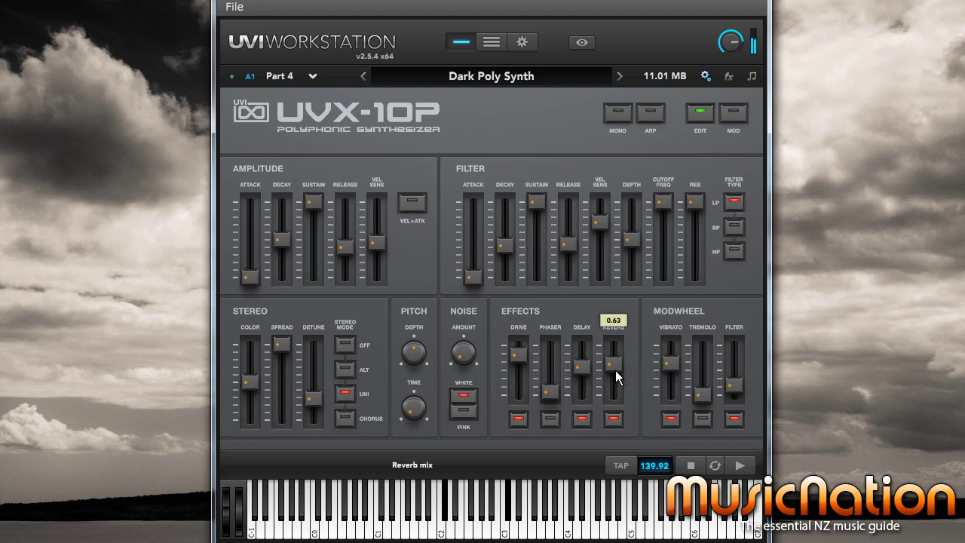
pyautogui.moveTo(614, 393); pyautogui.dragTo(618, 394)
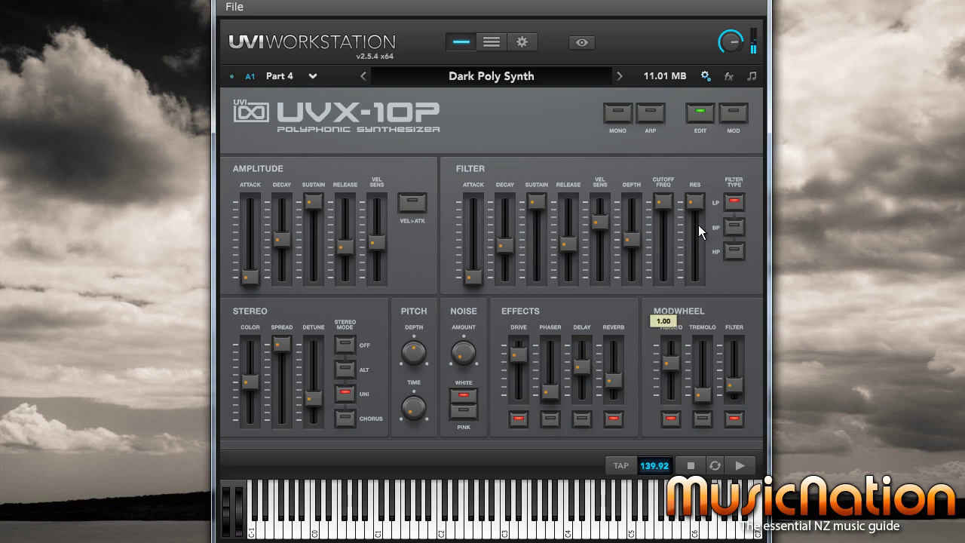
# Load the Chiff Step Lead preset from the Leads category of the UVX-10P soundbank.
pyautogui.click(583, 43)
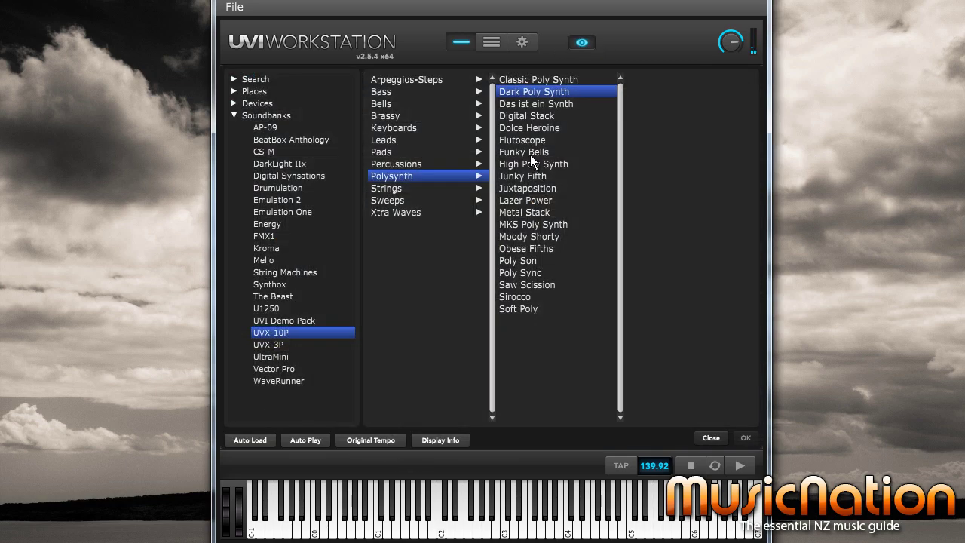
pyautogui.click(388, 150)
pyautogui.click(384, 140)
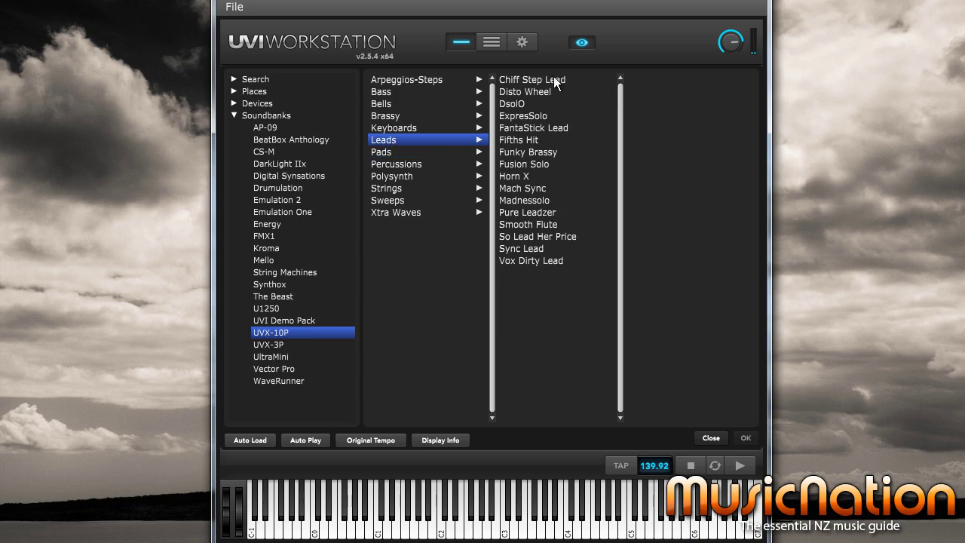
pyautogui.doubleClick(553, 79)
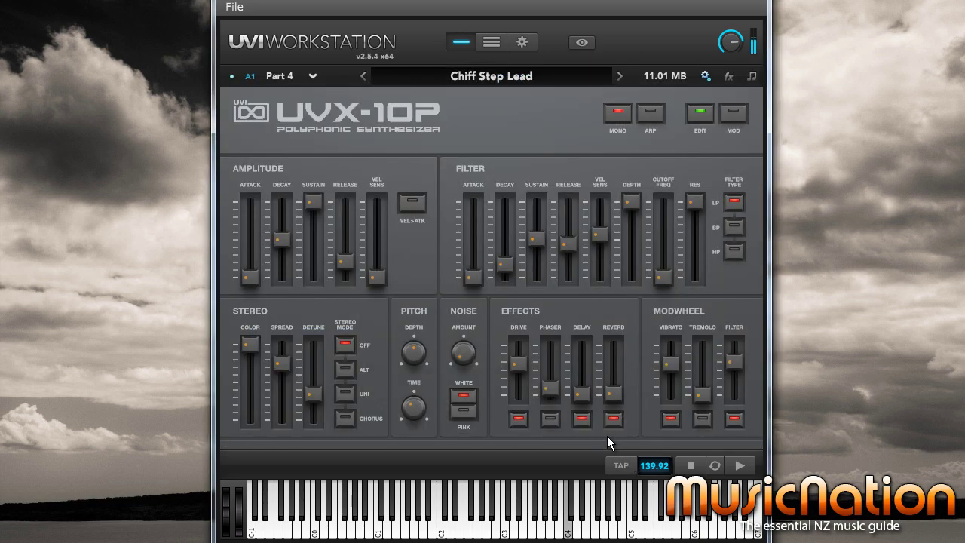
# Audition the next UVX-10P lead presets, Disto Wheel and DsolO.
pyautogui.click(619, 76)
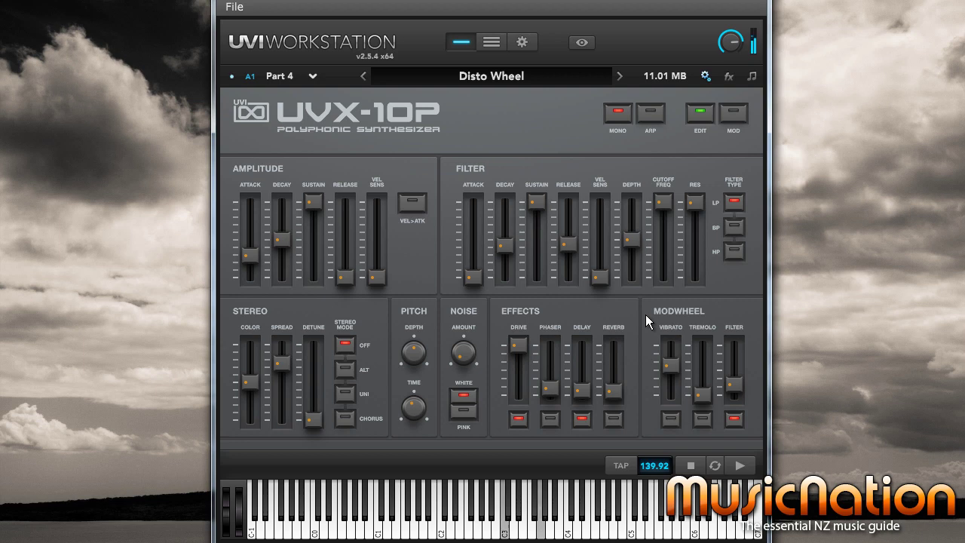
pyautogui.moveTo(631, 279)
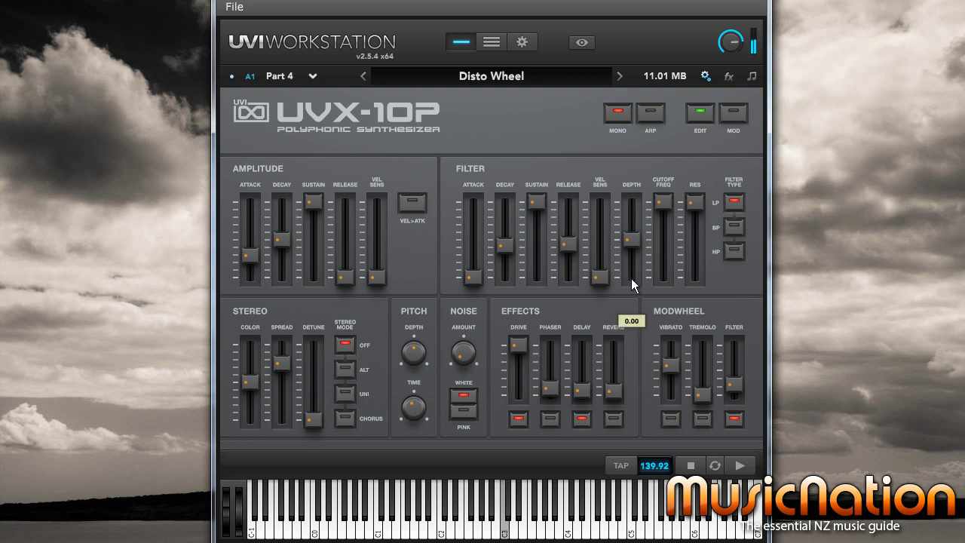
pyautogui.click(618, 76)
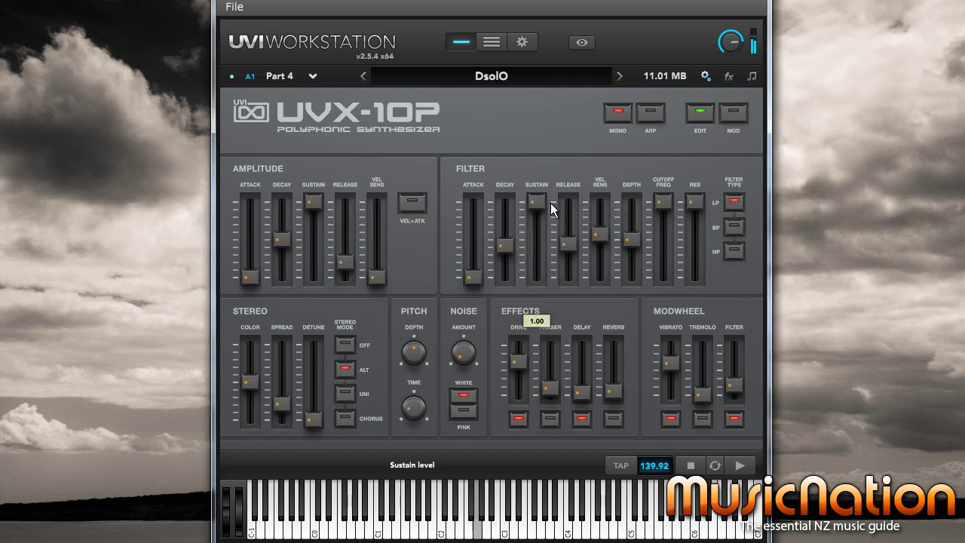
# Load the next UVX-10P lead preset, ExpresSolo, and sweep its filter cutoff frequency down.
pyautogui.click(620, 77)
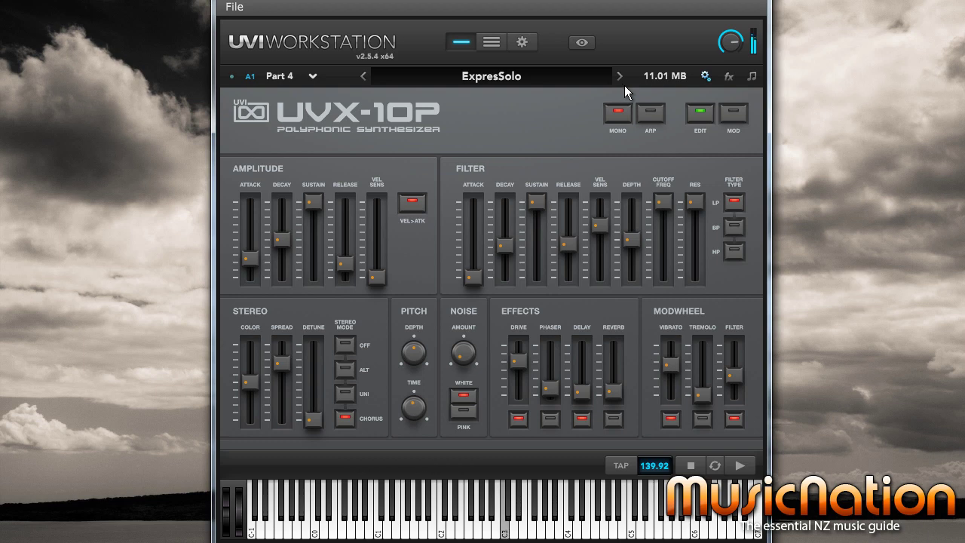
pyautogui.moveTo(663, 201)
pyautogui.moveTo(662, 202); pyautogui.dragTo(672, 290)
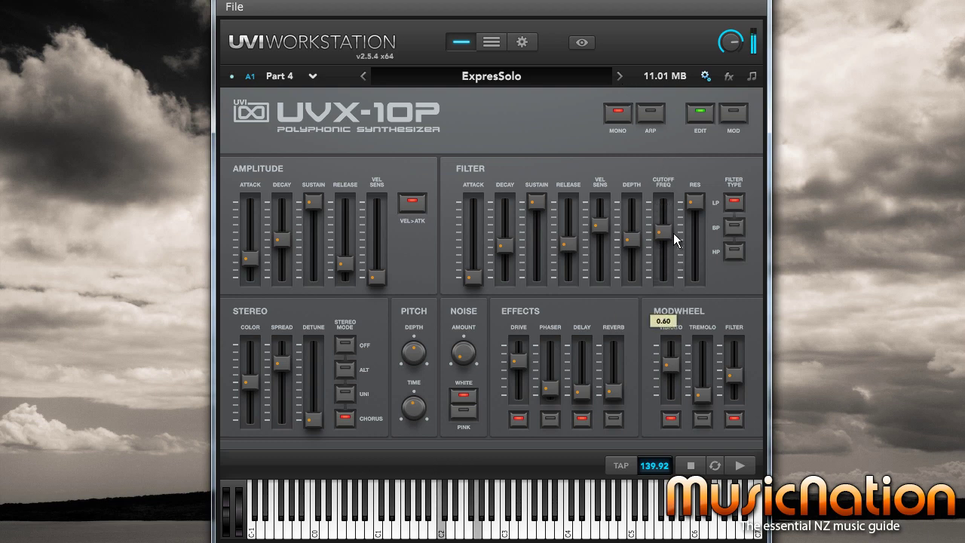
pyautogui.moveTo(674, 217); pyautogui.dragTo(673, 244)
# Audition the next UVX-10P presets in turn: FantaStick Lead, Fifths Hit and Funky Brassy.
pyautogui.click(619, 76)
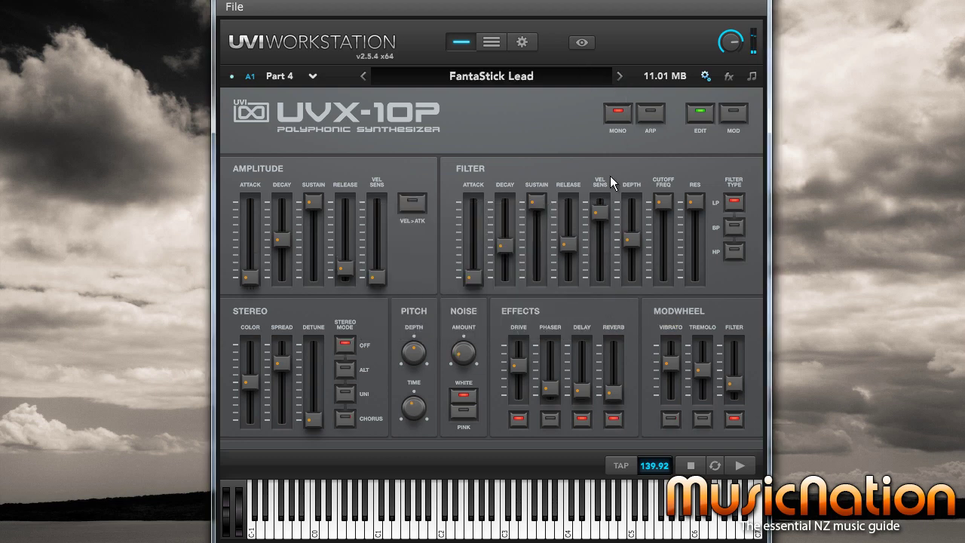
pyautogui.click(619, 76)
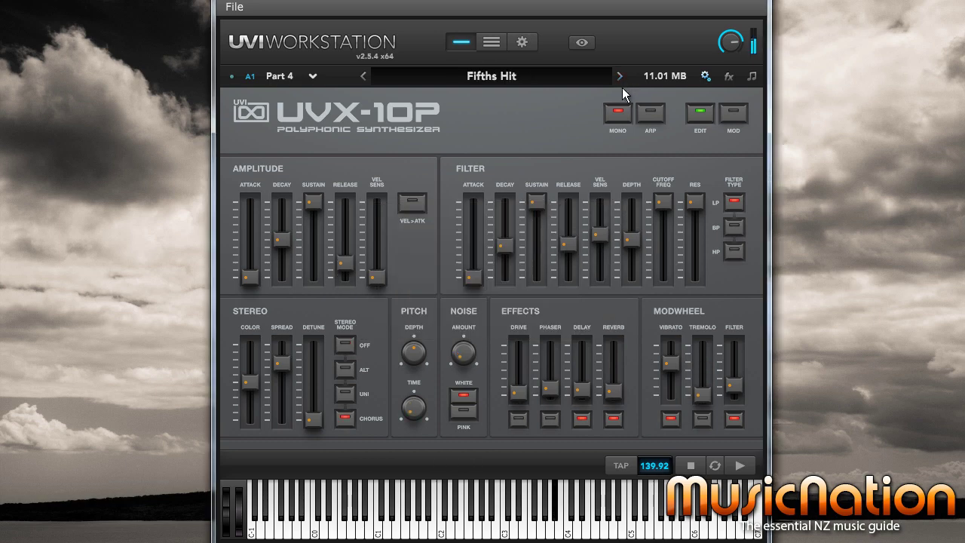
pyautogui.click(620, 76)
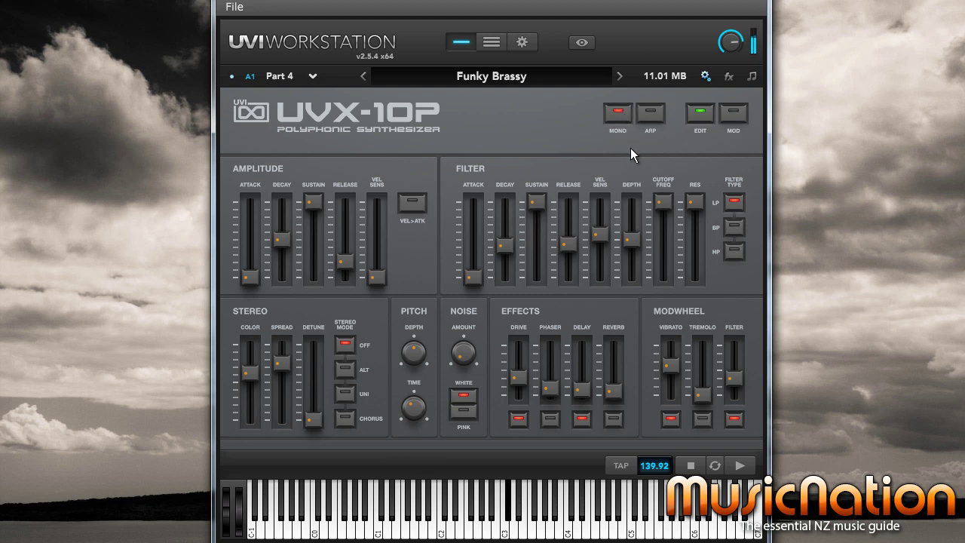
# Load the Analog Arp preset from the Arpeggios-Steps category of the UVX-10P soundbank.
pyautogui.click(580, 43)
pyautogui.click(401, 81)
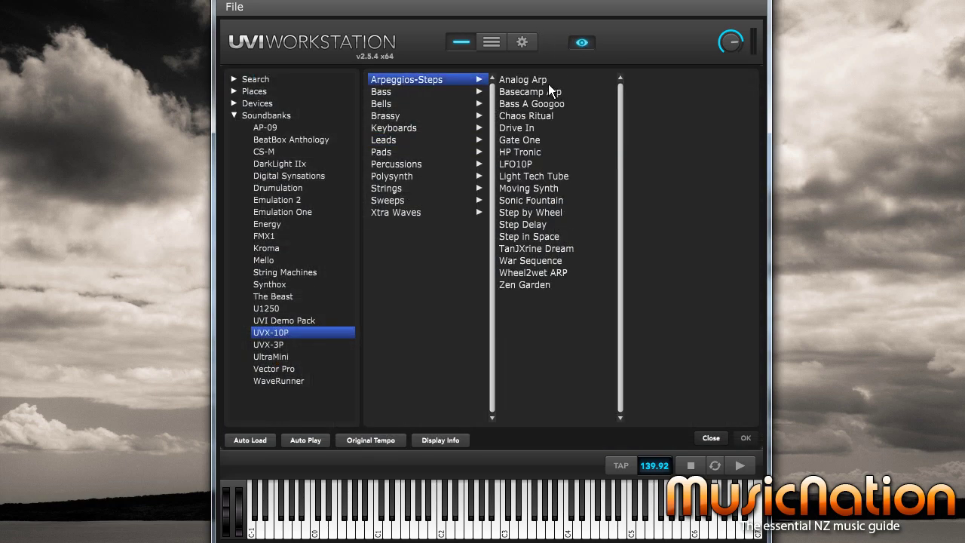
pyautogui.doubleClick(529, 77)
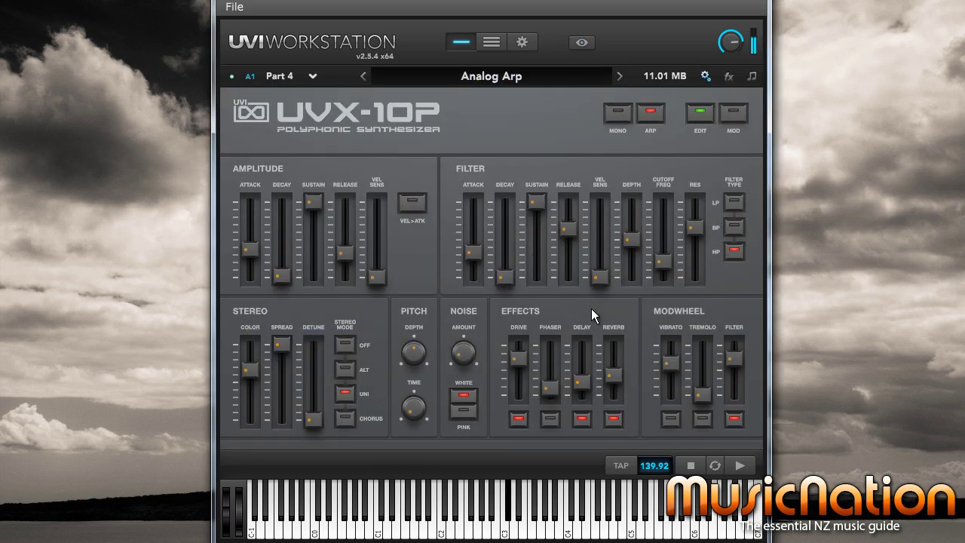
# Step through the following arpeggio presets from Basecamp Arp to Chaos Ritual.
pyautogui.click(619, 75)
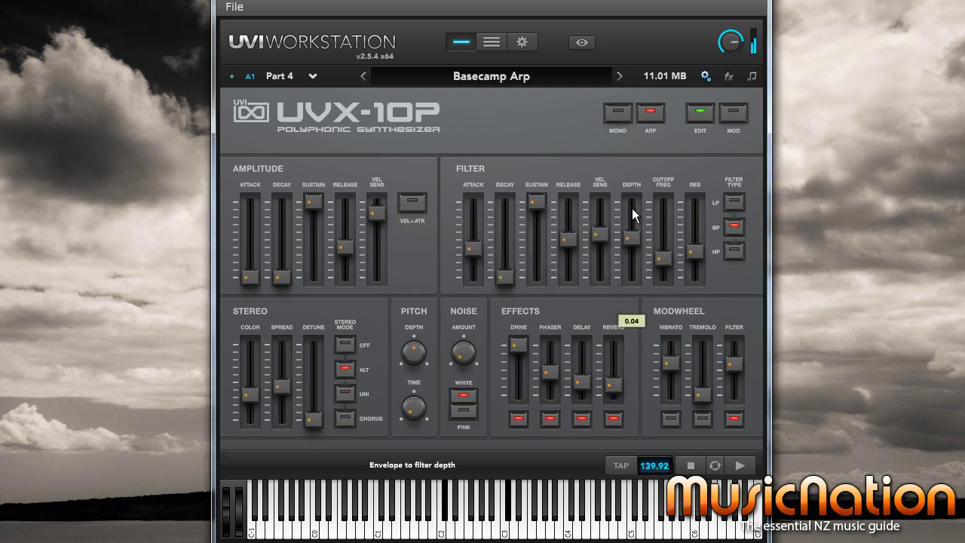
pyautogui.click(619, 76)
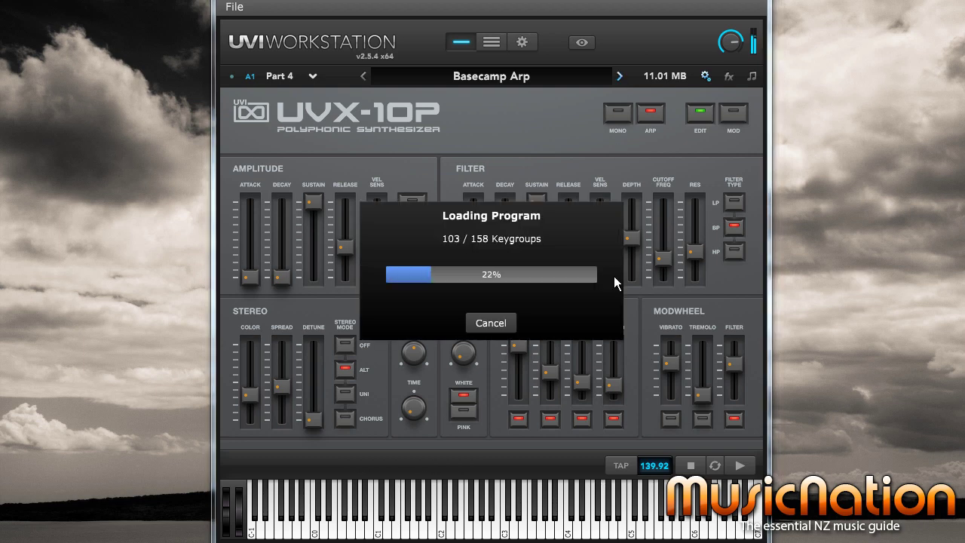
pyautogui.click(621, 75)
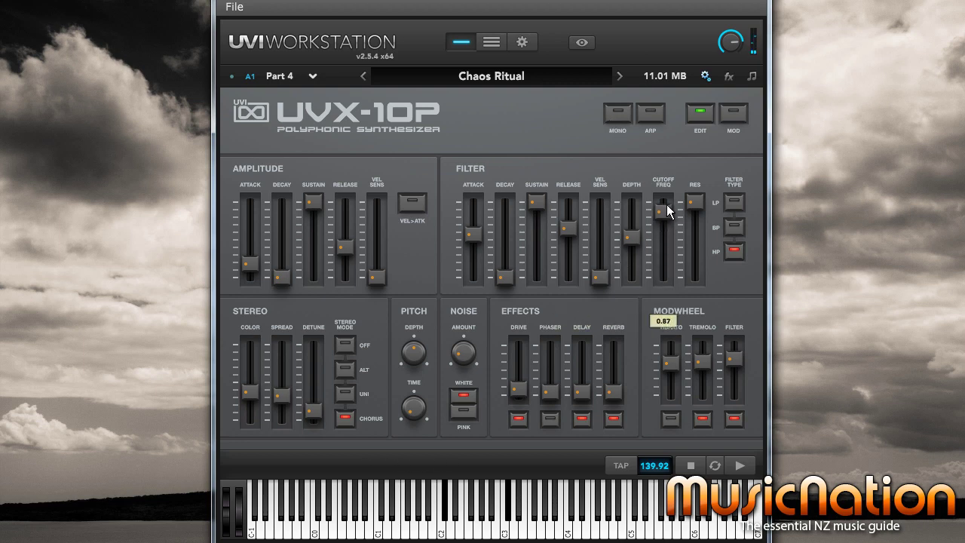
# Lower the Chaos Ritual cutoff almost to minimum with the LP filter type, and raise the drive effect.
pyautogui.moveTo(667, 212); pyautogui.dragTo(664, 295)
pyautogui.click(734, 201)
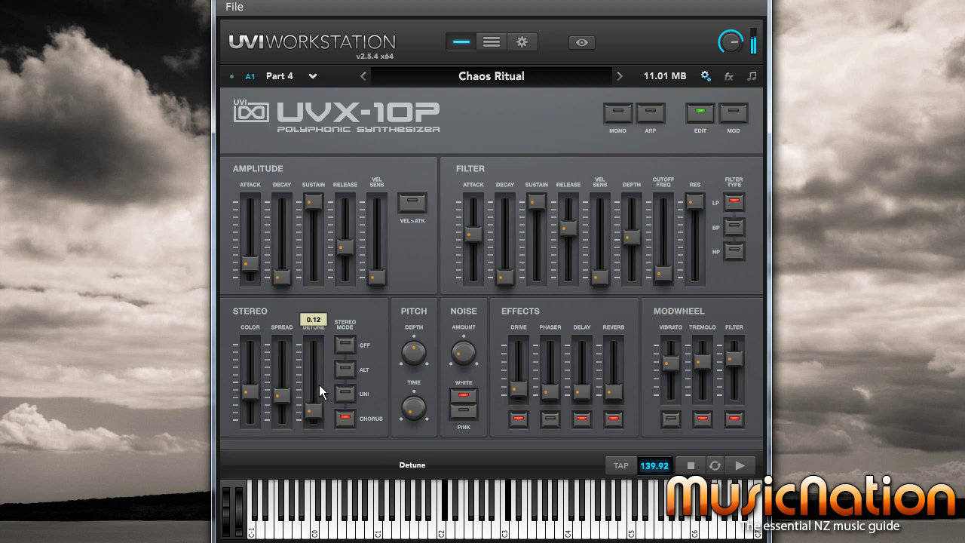
pyautogui.moveTo(521, 388)
pyautogui.mouseDown()
pyautogui.moveTo(521, 357)
pyautogui.moveTo(521, 375)
pyautogui.mouseUp()
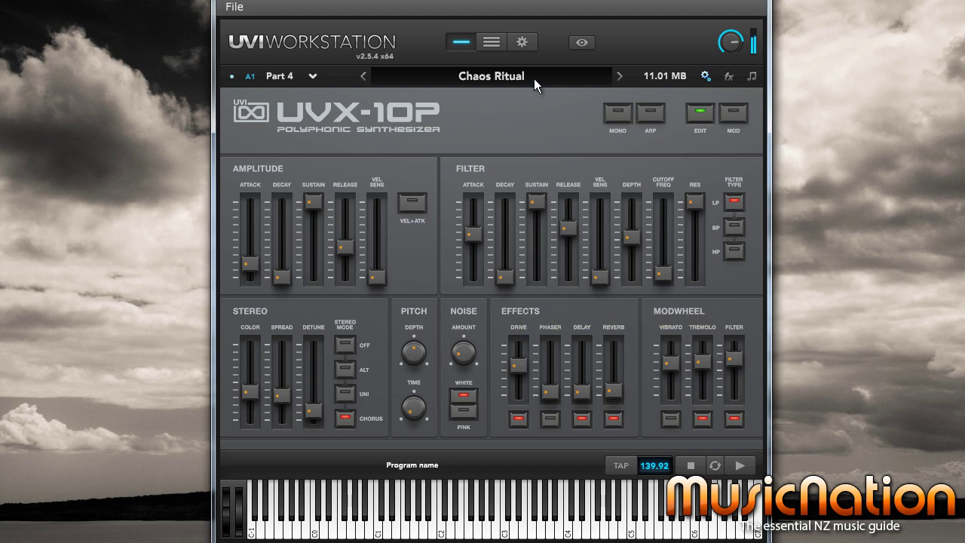
# Audition the next arpeggio presets, Drive In and Gate One.
pyautogui.click(620, 77)
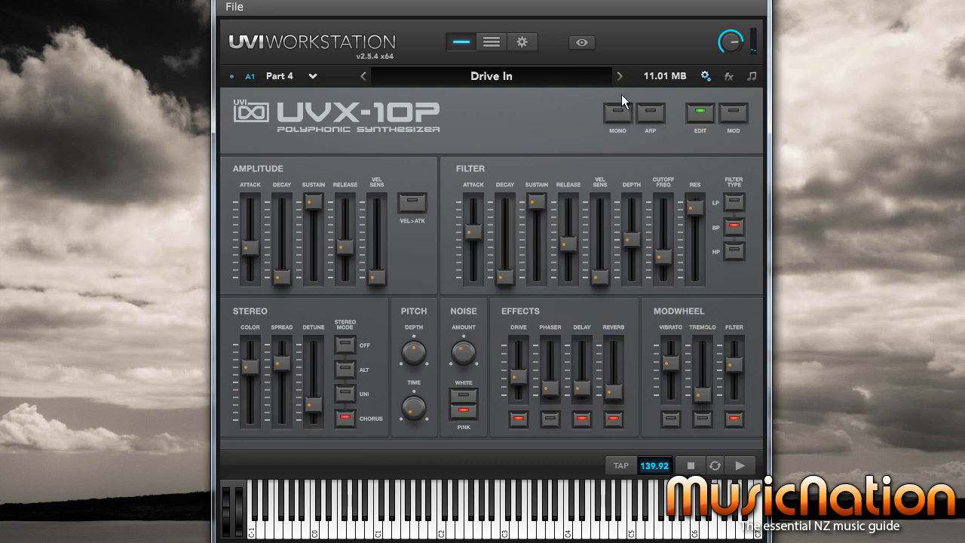
pyautogui.click(620, 76)
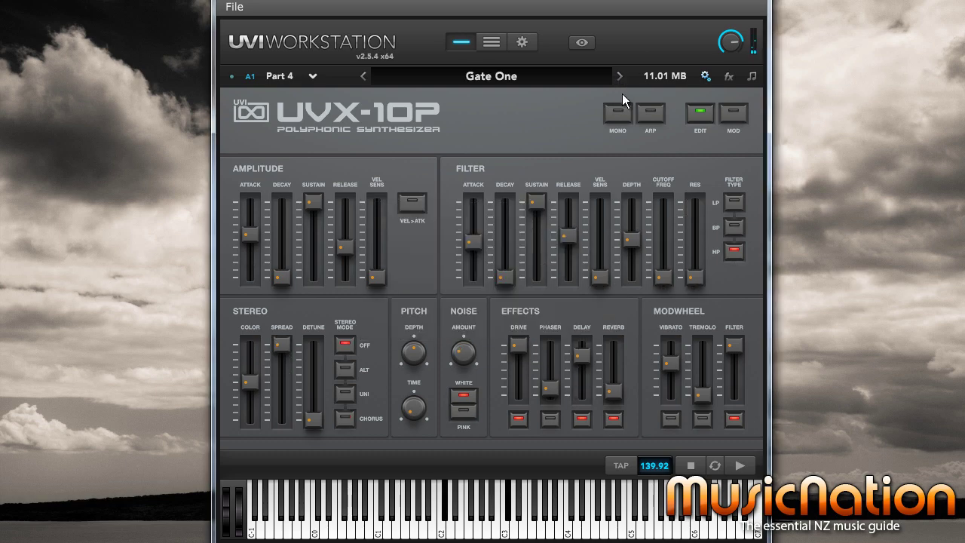
pyautogui.moveTo(675, 276)
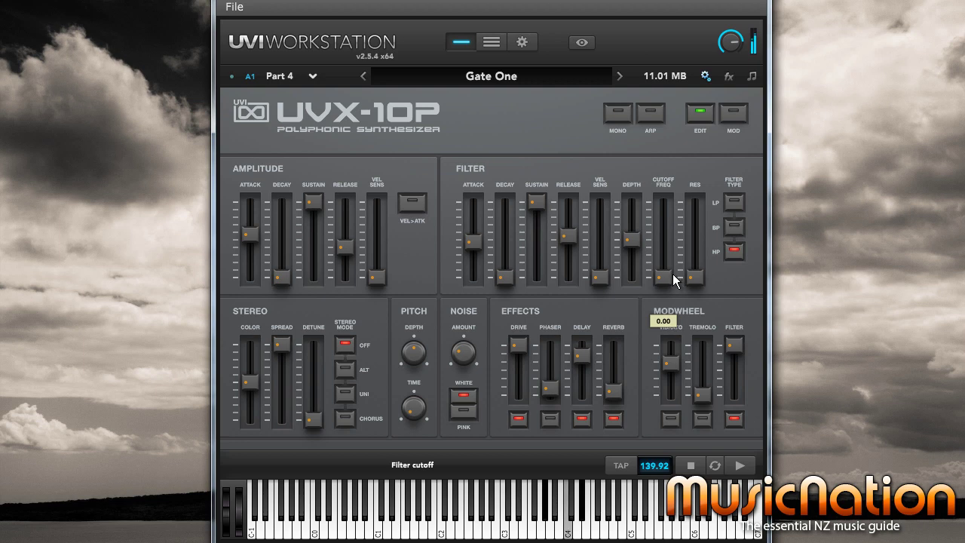
# Switch from the Gate One part to the Eighty Four Lead part of the multi and show its WaveRunner Orange interface.
pyautogui.click(587, 42)
pyautogui.click(584, 42)
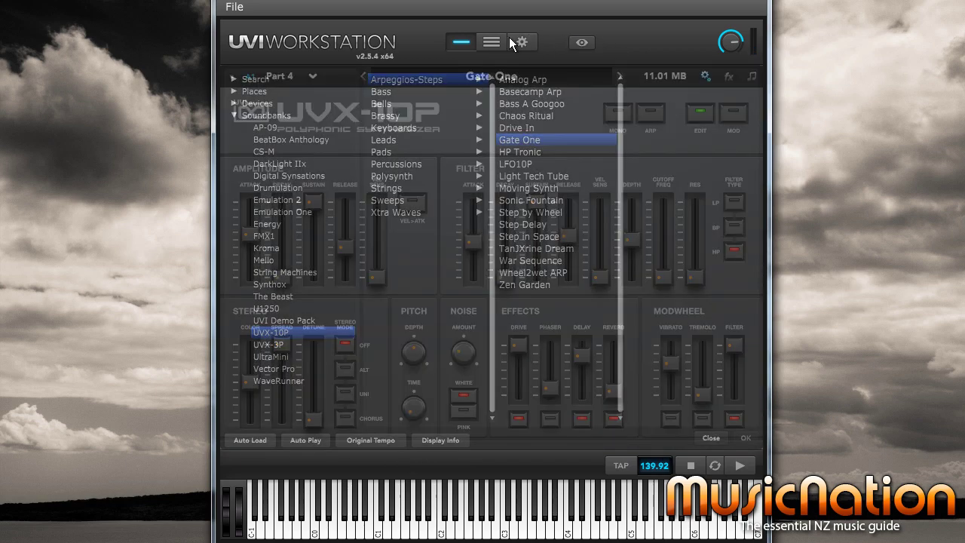
pyautogui.click(502, 41)
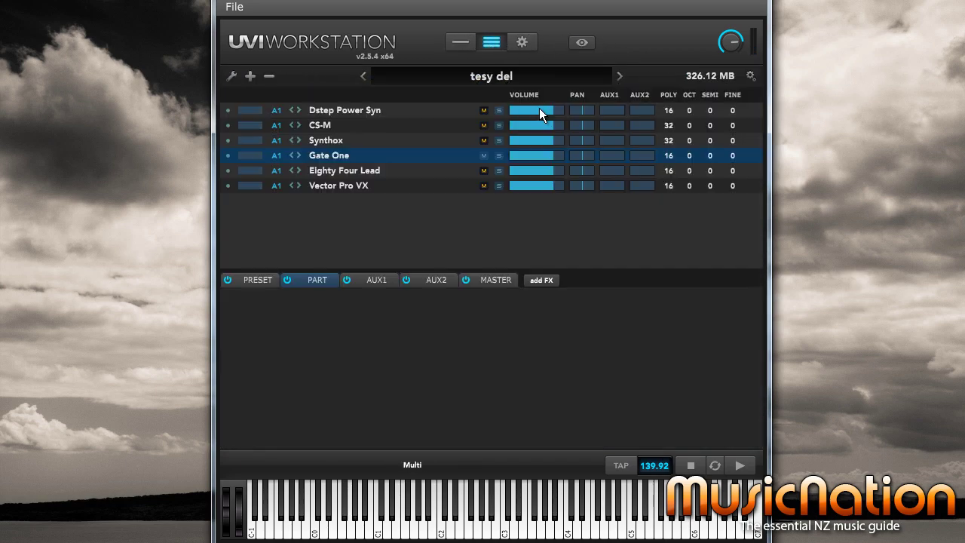
pyautogui.click(331, 172)
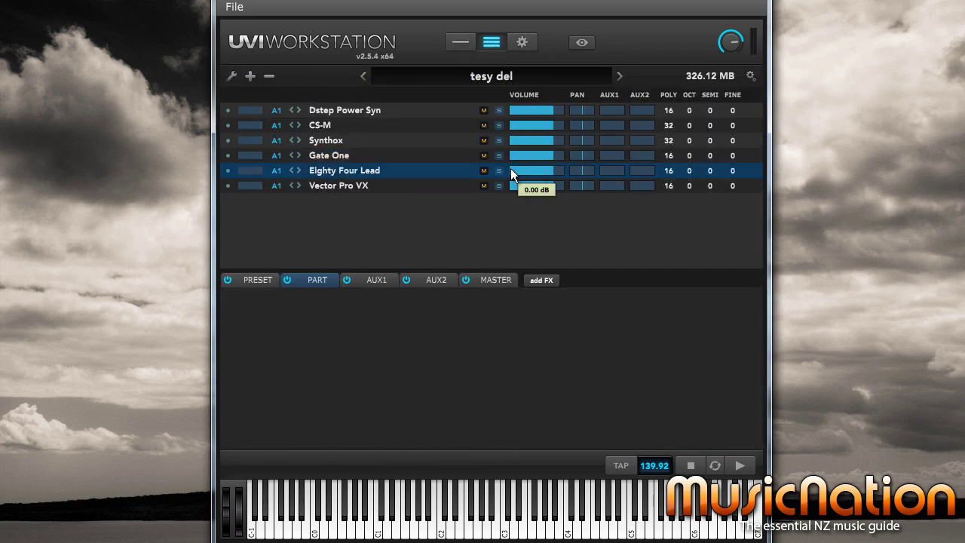
pyautogui.click(461, 43)
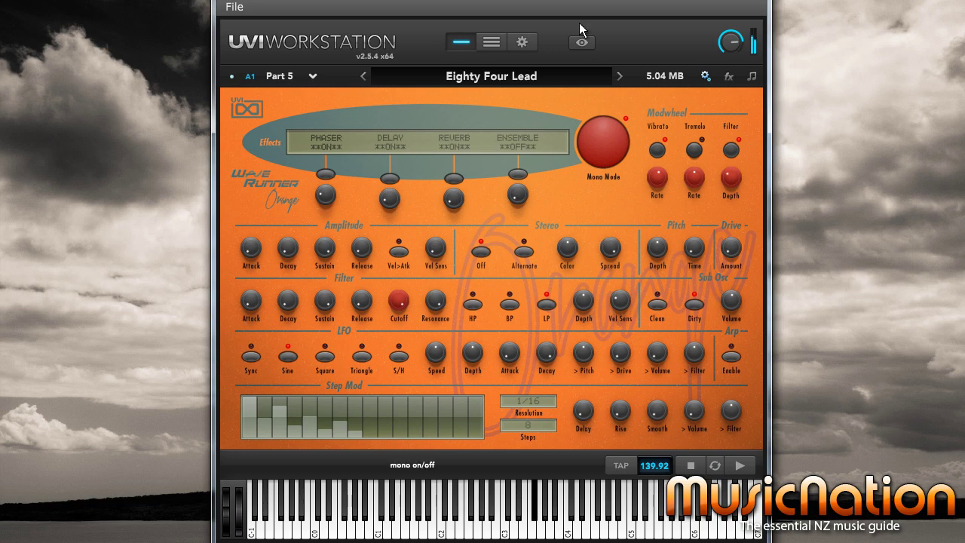
# Load the next WaveRunner Orange lead preset, Lead Bottom, and bring up the options of its filter cutoff.
pyautogui.click(621, 76)
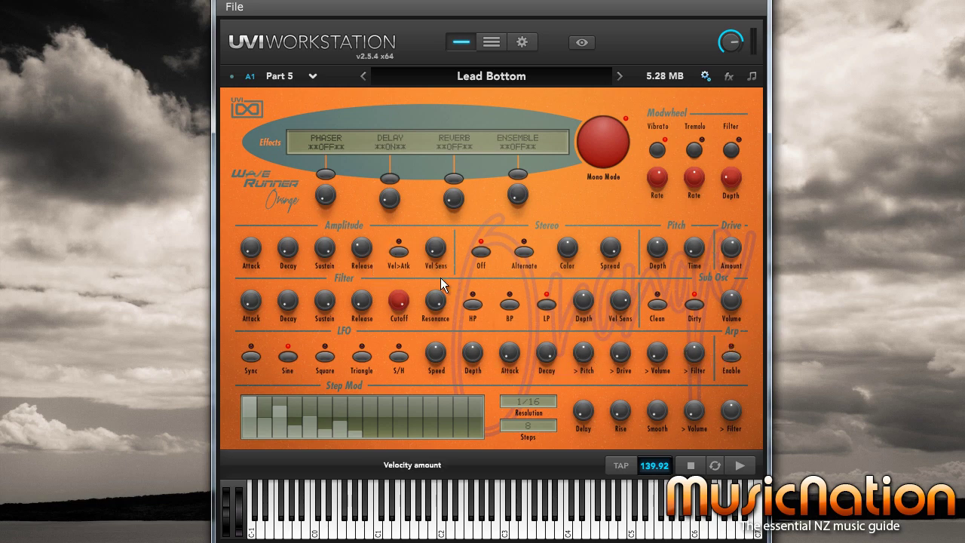
pyautogui.rightClick(401, 302)
pyautogui.click(463, 310)
# Audition the WaveRunner Orange lead presets Orange Lead, Seventies, Short Lead and Stabasolo.
pyautogui.click(619, 76)
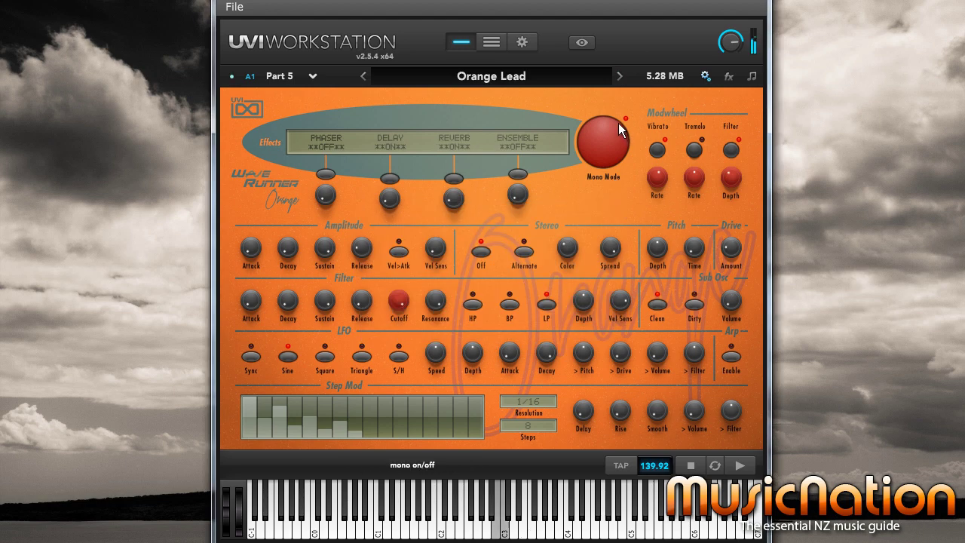
pyautogui.click(620, 73)
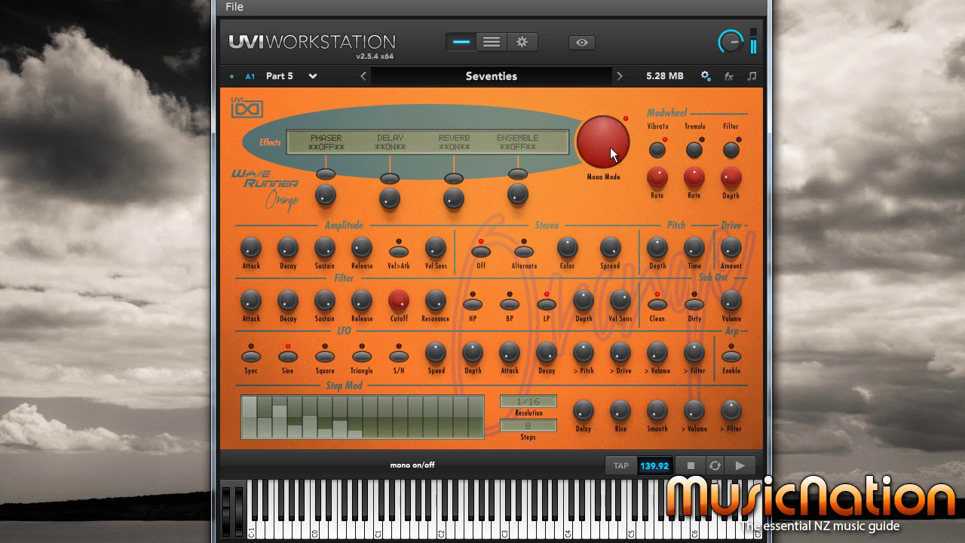
pyautogui.click(620, 75)
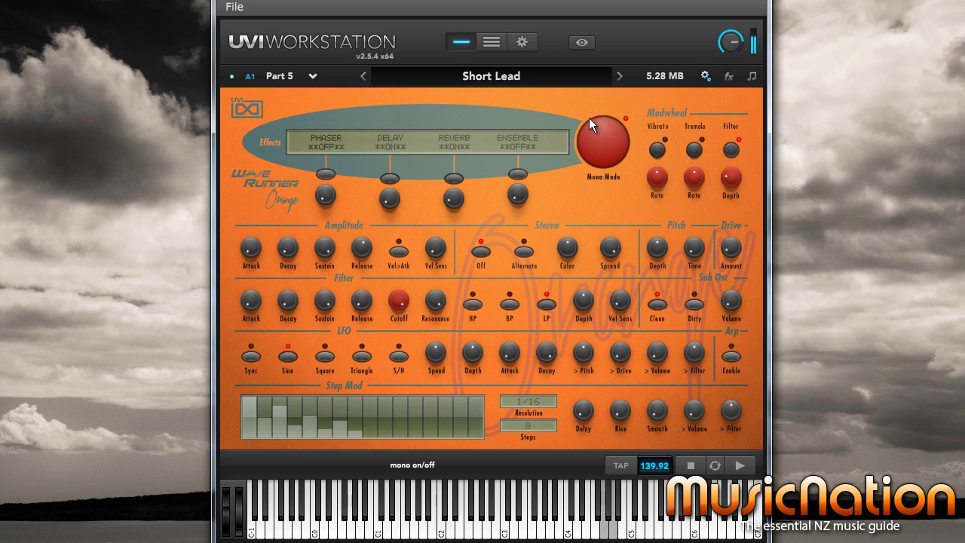
pyautogui.click(620, 75)
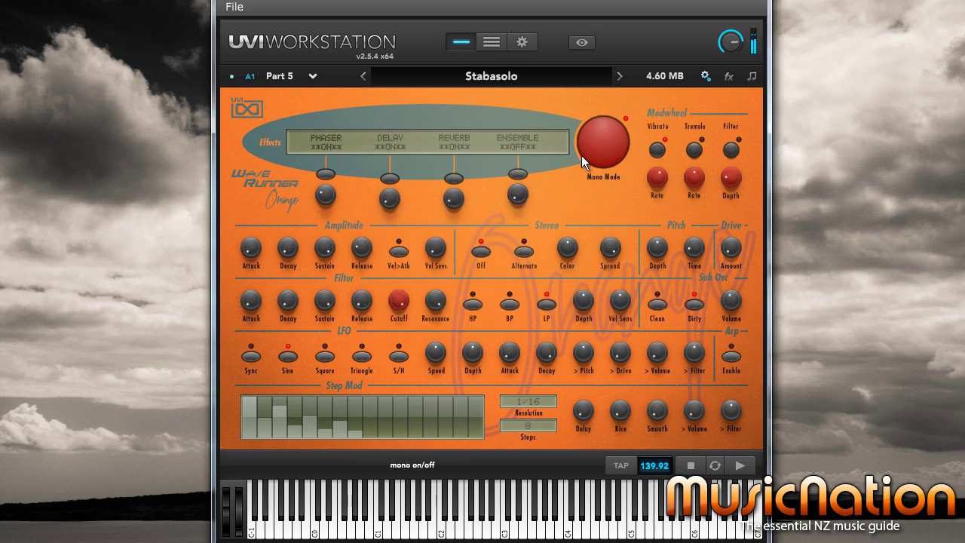
# Load the Classic Poly preset from the Polysynth category of the WaveRunner Orange soundbank.
pyautogui.click(582, 43)
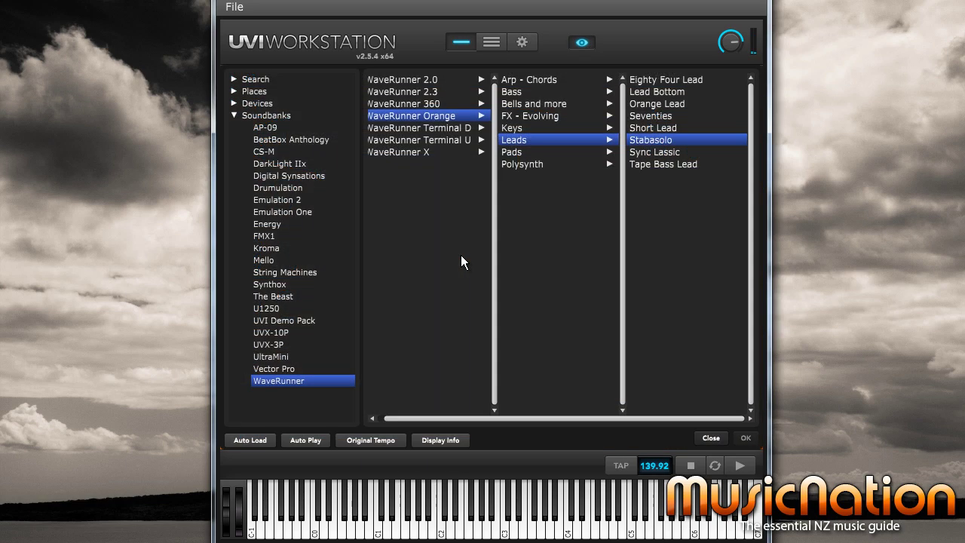
pyautogui.click(536, 154)
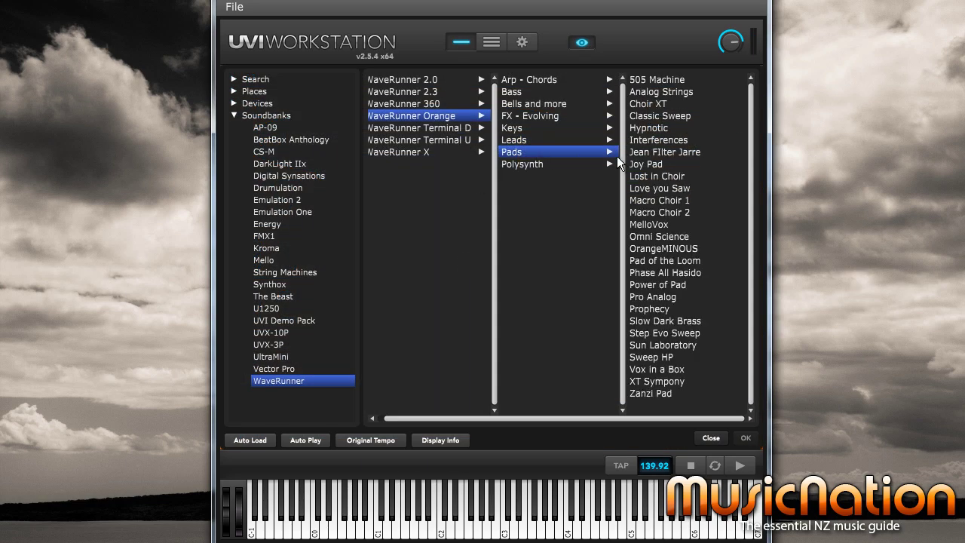
pyautogui.click(616, 161)
pyautogui.doubleClick(661, 82)
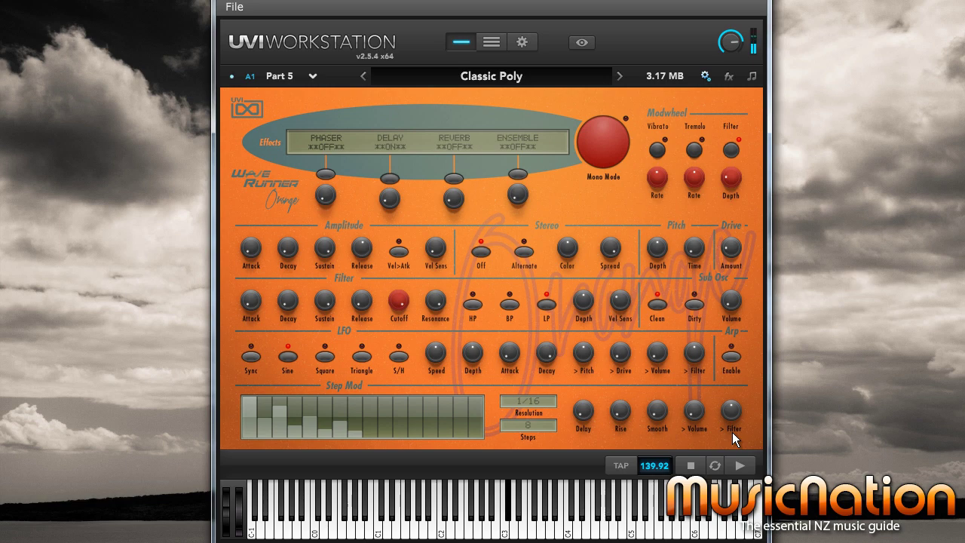
# Audition the following Polysynth presets one by one, from EDM Chord Stab through Georges Brass, Levis Pop Corn, Orange Poly and Pluckmania to Poly Melody.
pyautogui.click(619, 75)
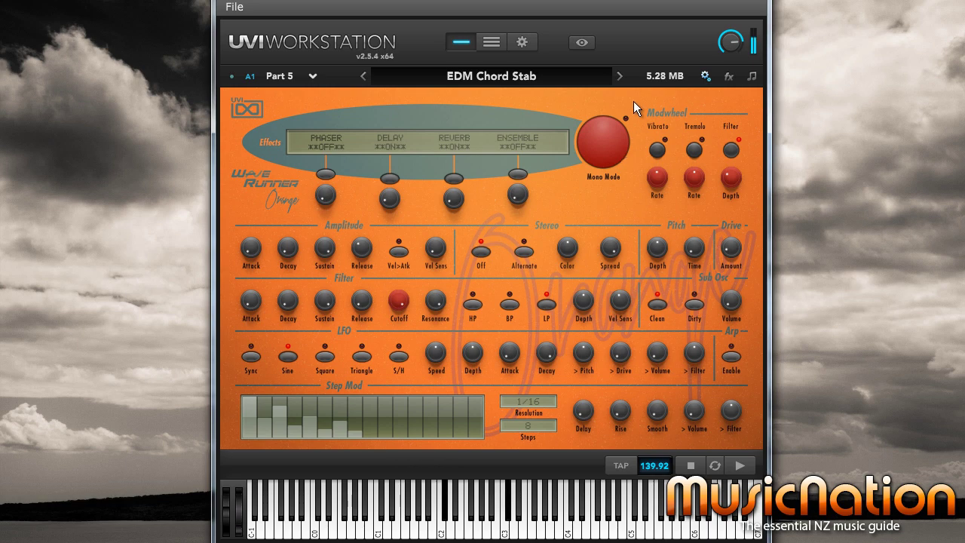
pyautogui.click(621, 77)
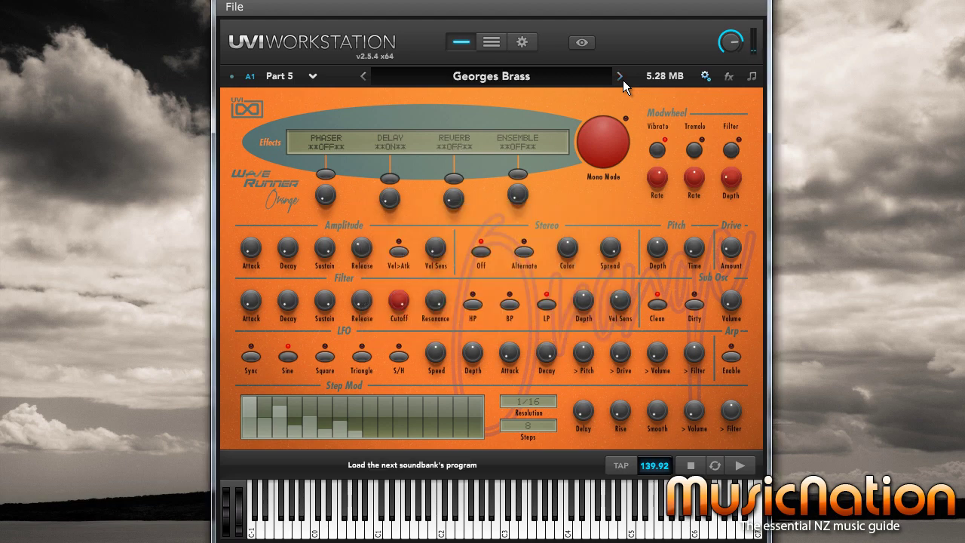
pyautogui.click(623, 81)
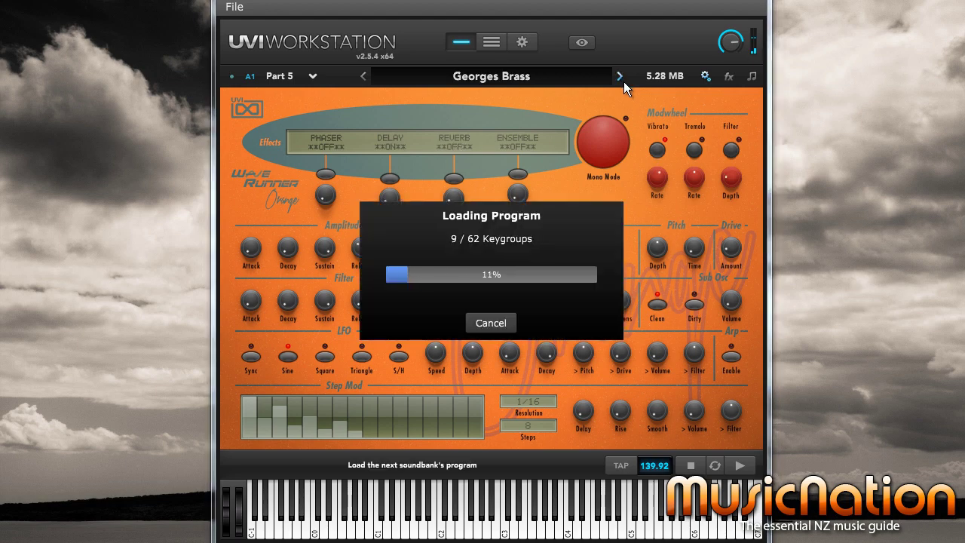
pyautogui.click(619, 77)
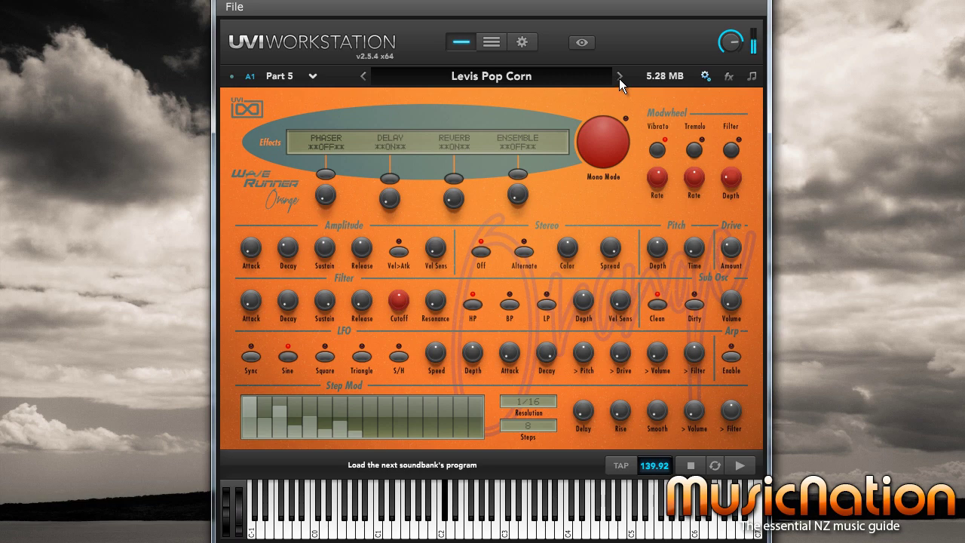
pyautogui.click(619, 78)
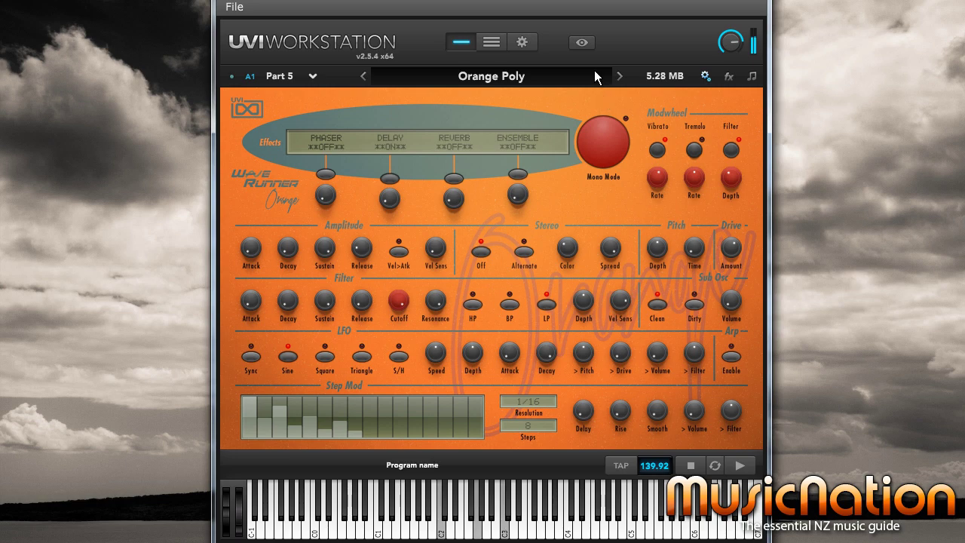
pyautogui.click(622, 76)
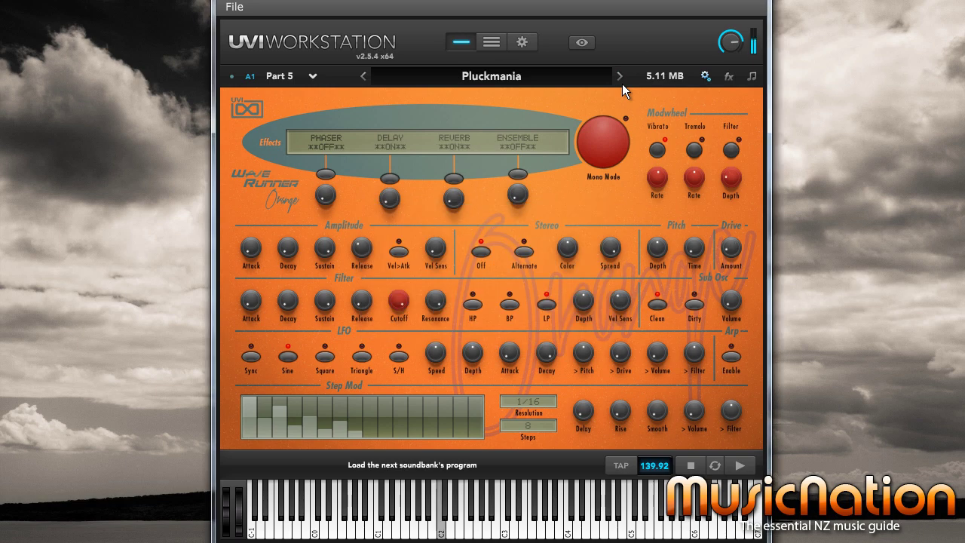
pyautogui.click(619, 76)
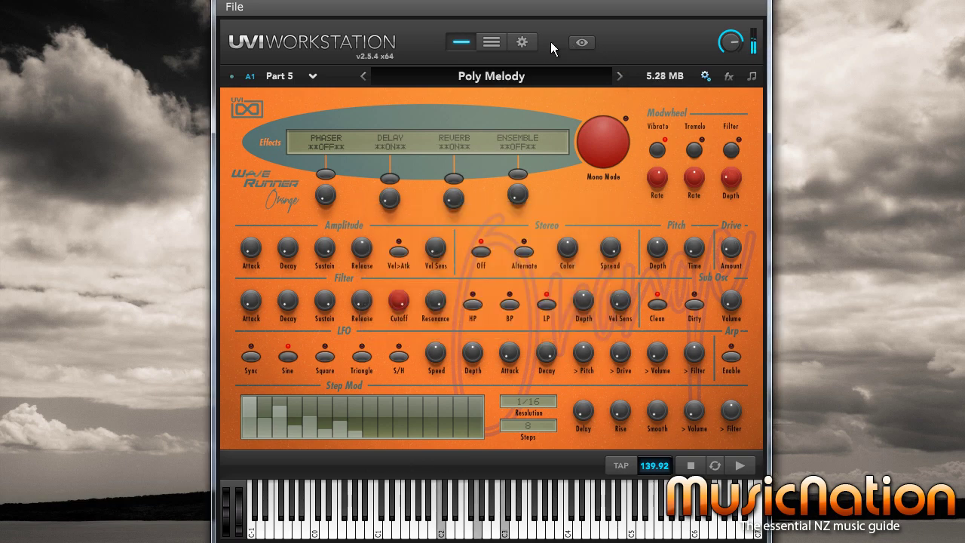
# Load the 505 Machine preset from the WaveRunner Orange Pads category, followed by the next pad preset, Analog Strings.
pyautogui.click(579, 43)
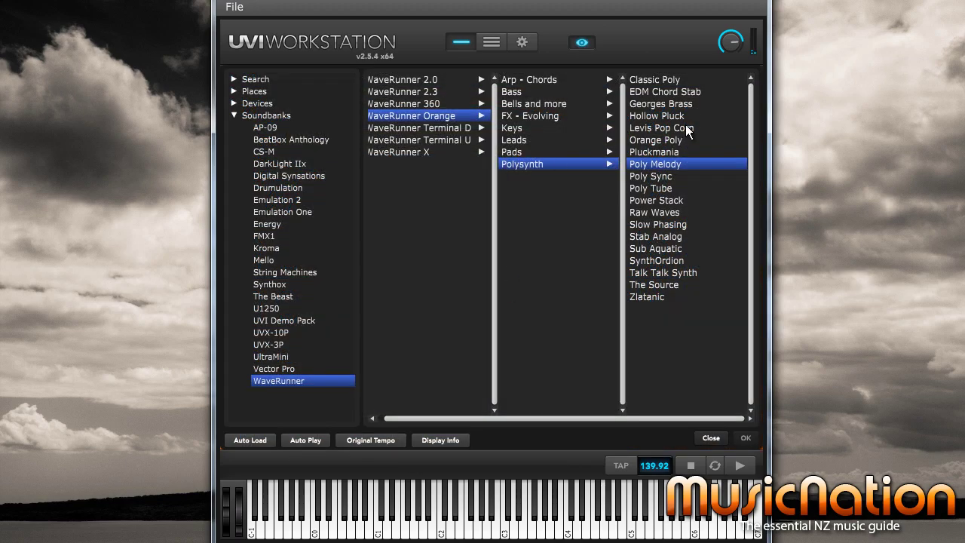
pyautogui.click(518, 152)
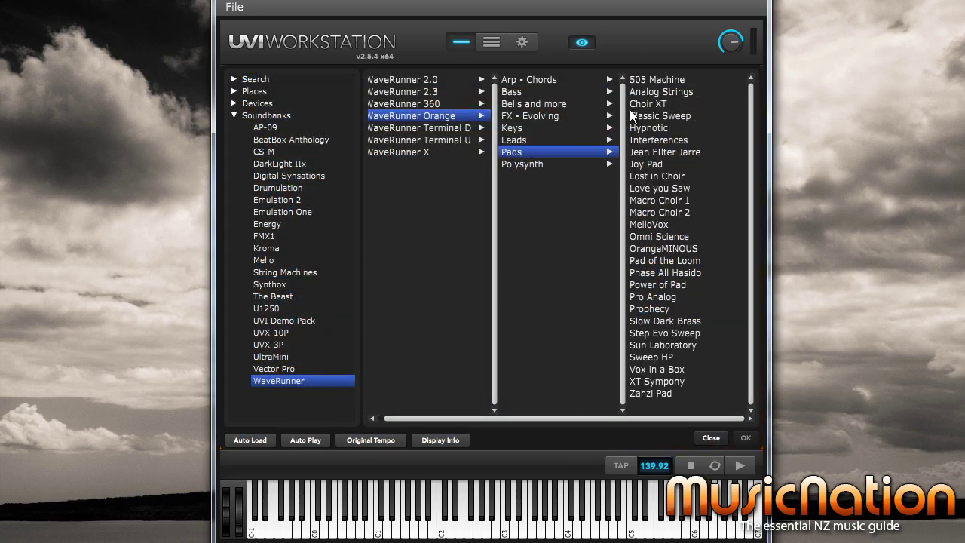
pyautogui.doubleClick(667, 82)
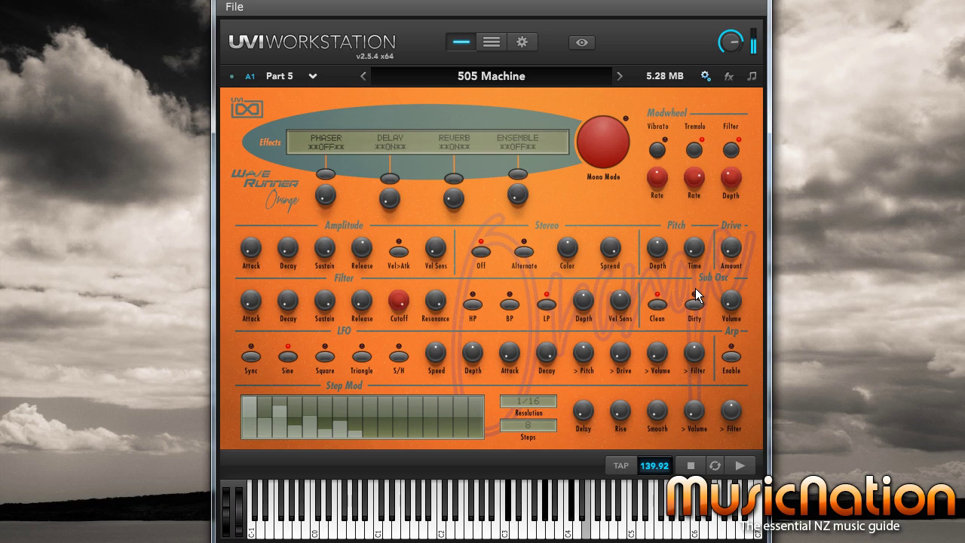
pyautogui.click(622, 77)
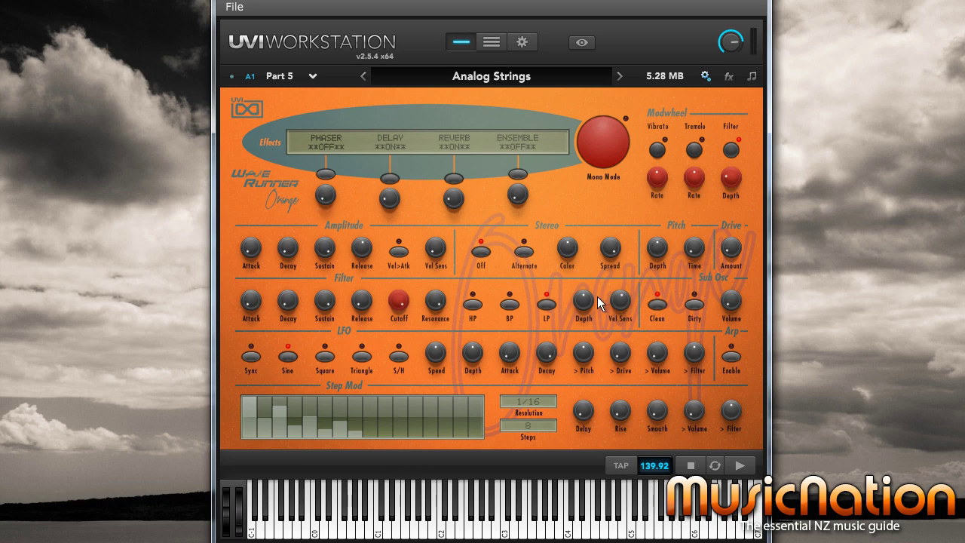
pyautogui.click(526, 253)
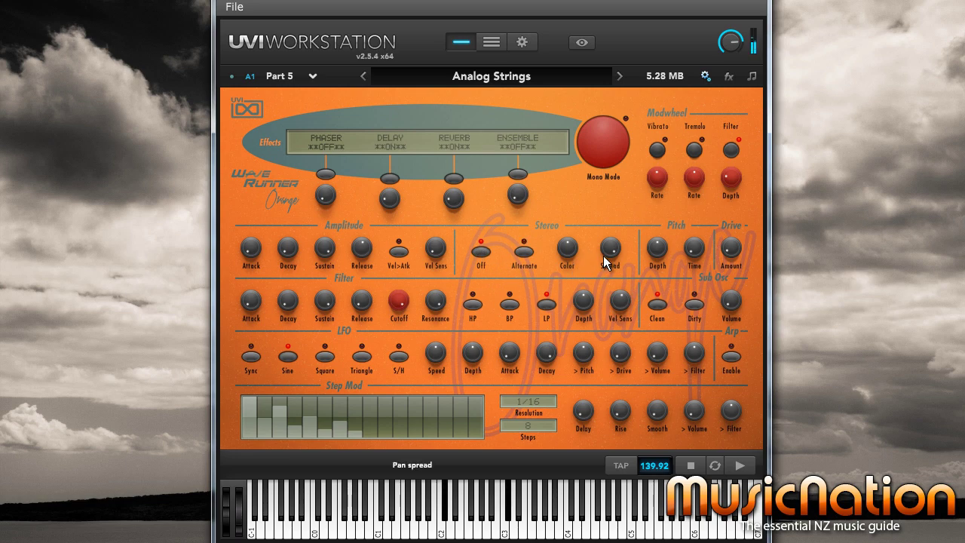
pyautogui.moveTo(703, 257)
pyautogui.moveTo(703, 260); pyautogui.dragTo(688, 98)
pyautogui.moveTo(652, 240); pyautogui.dragTo(652, 211)
pyautogui.moveTo(438, 358)
pyautogui.click(728, 356)
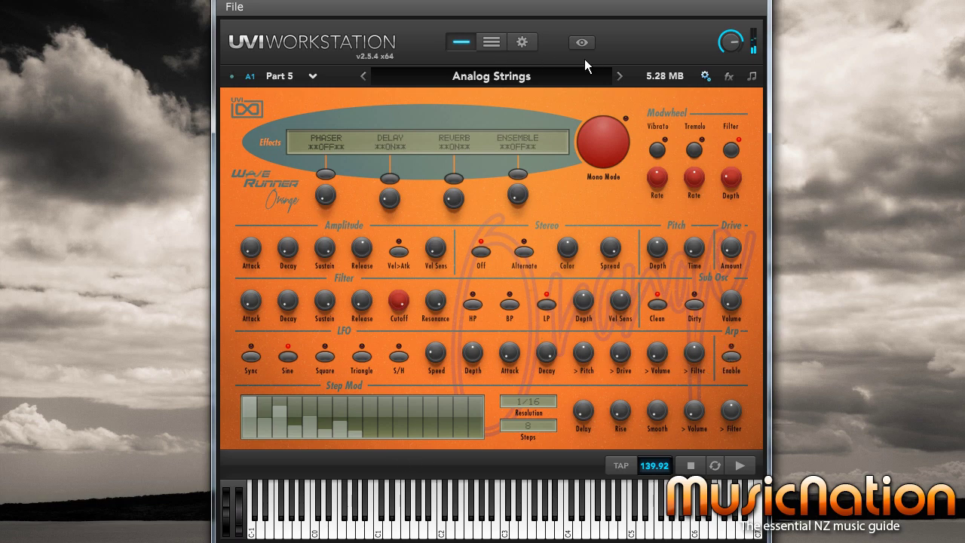
# Mute the Analog Strings part, unmute Vector Pro VX and open its instrument interface.
pyautogui.click(491, 42)
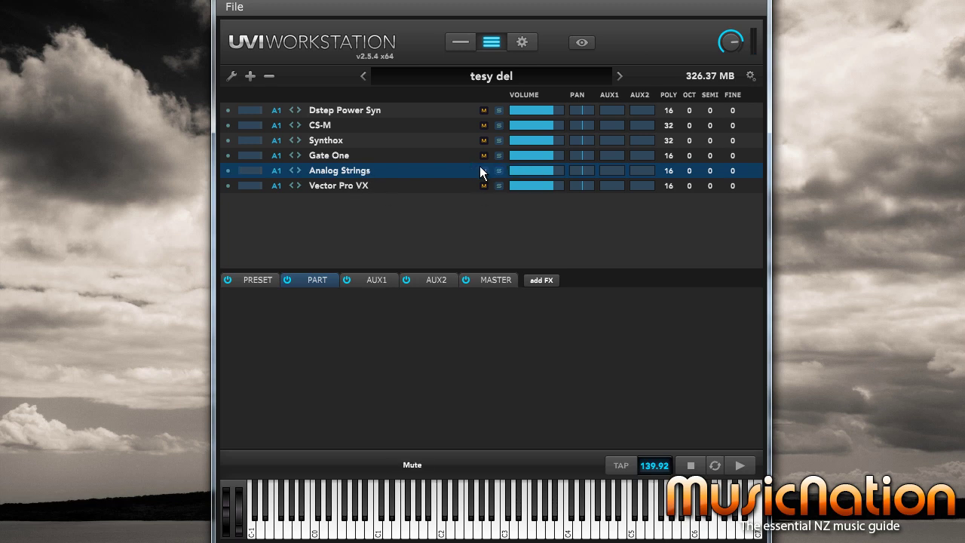
pyautogui.click(351, 185)
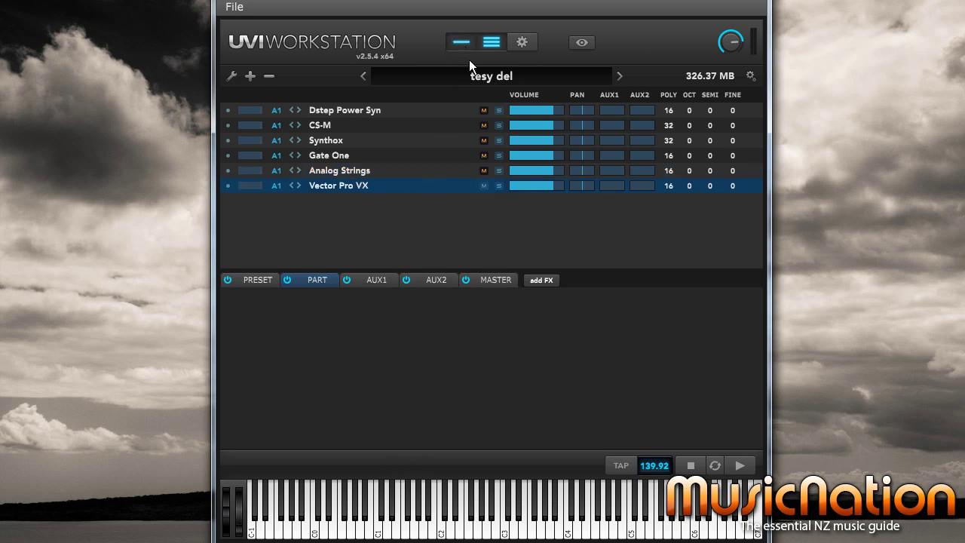
pyautogui.click(460, 42)
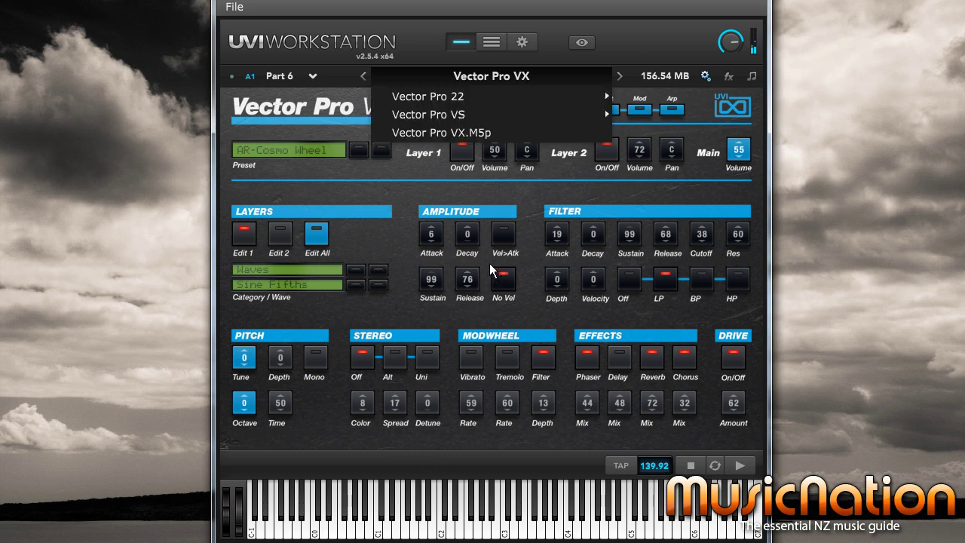
# Set Vector Pro VX's filter cutoff to 64 and resonance to 99, and switch its stereo mode to Uni with detune 44.
pyautogui.rightClick(705, 237)
pyautogui.click(704, 237)
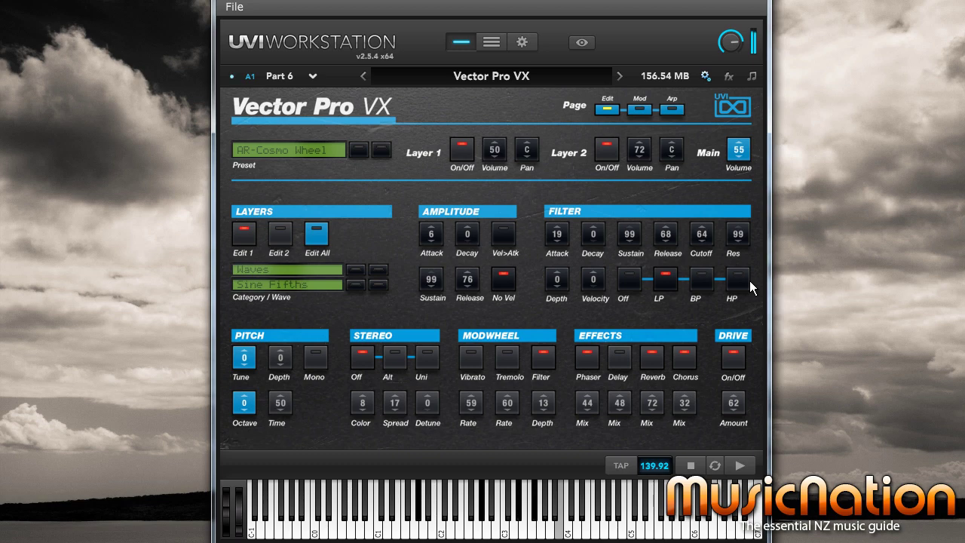
pyautogui.click(427, 361)
pyautogui.moveTo(430, 387); pyautogui.dragTo(432, 360)
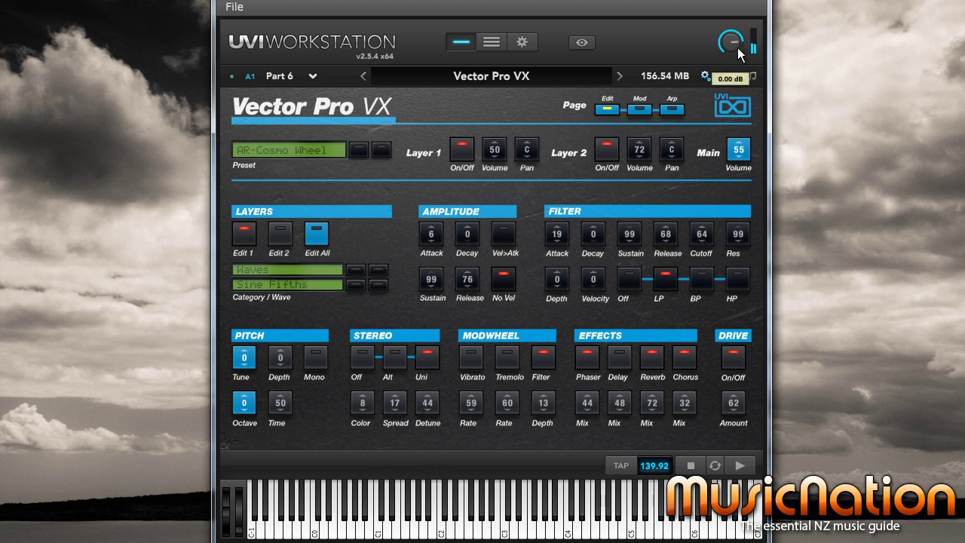
# Audition the Vector Pro VX presets AR-Diode Power, AR-Hernani, AR-Kitch Pop Corn and AR-Lake O Neil.
pyautogui.click(382, 151)
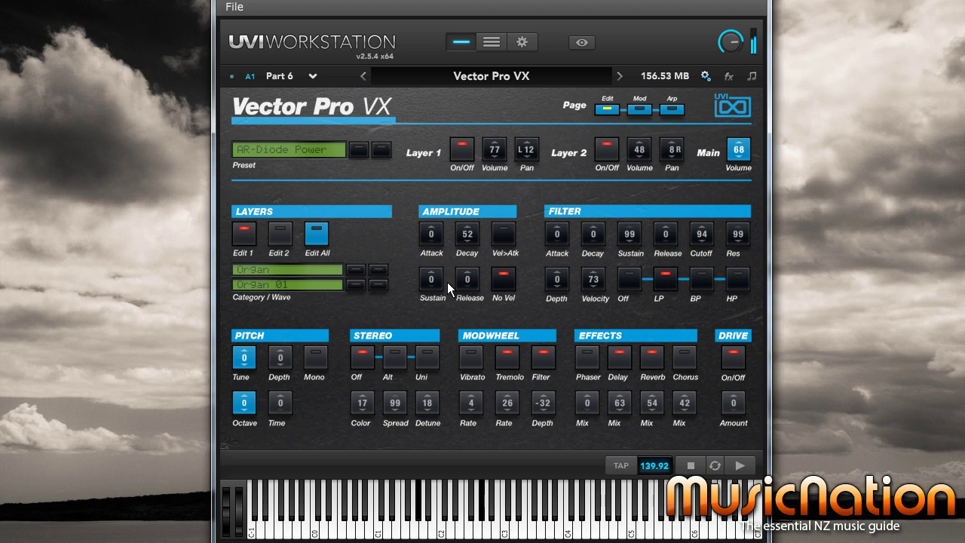
pyautogui.moveTo(728, 42)
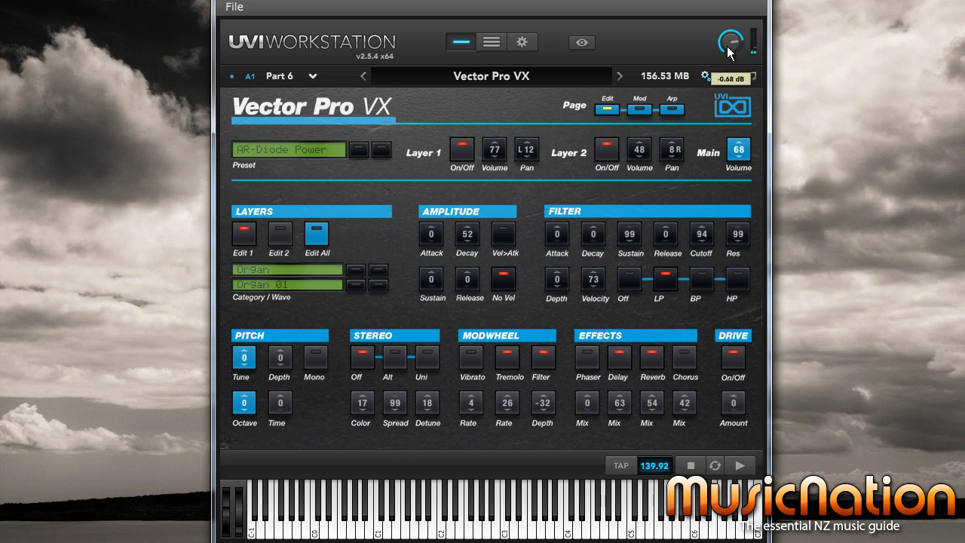
pyautogui.click(375, 152)
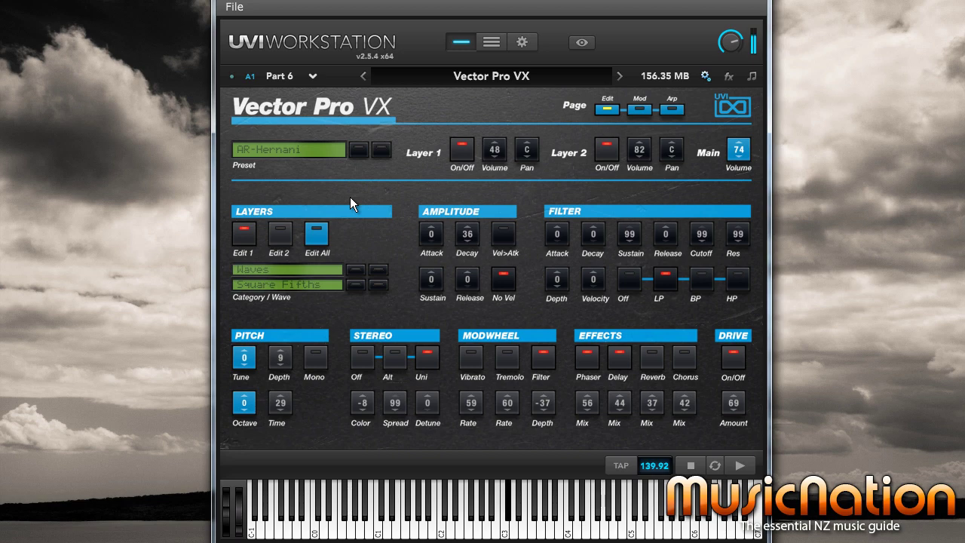
pyautogui.click(389, 150)
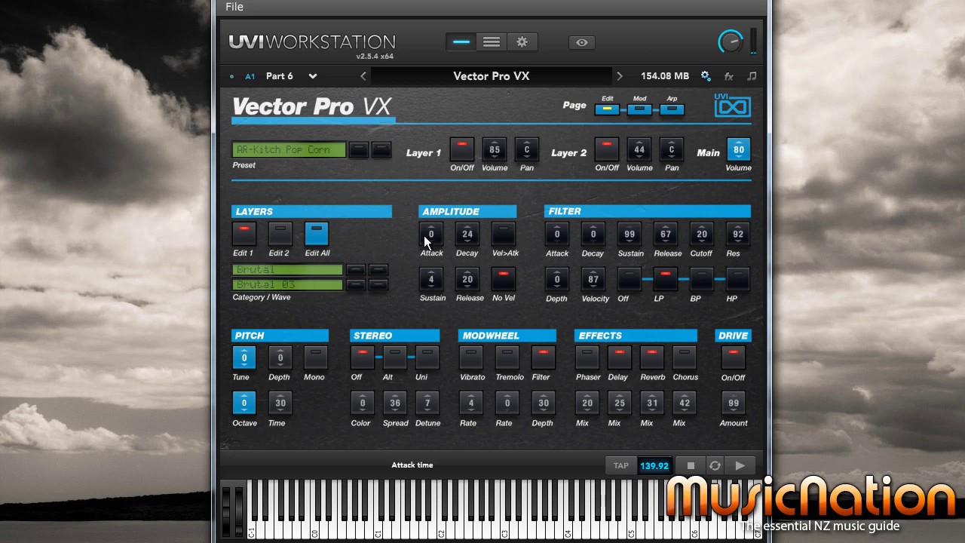
pyautogui.click(381, 151)
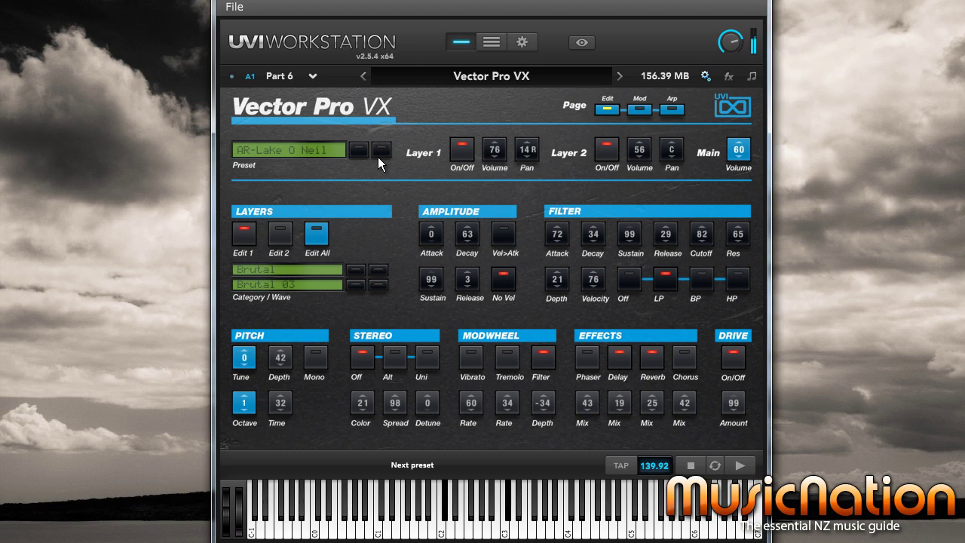
# Load the BL-Ego Bells preset in Vector Pro VX, followed by the bass preset BS-Hurry Fashion.
pyautogui.click(300, 139)
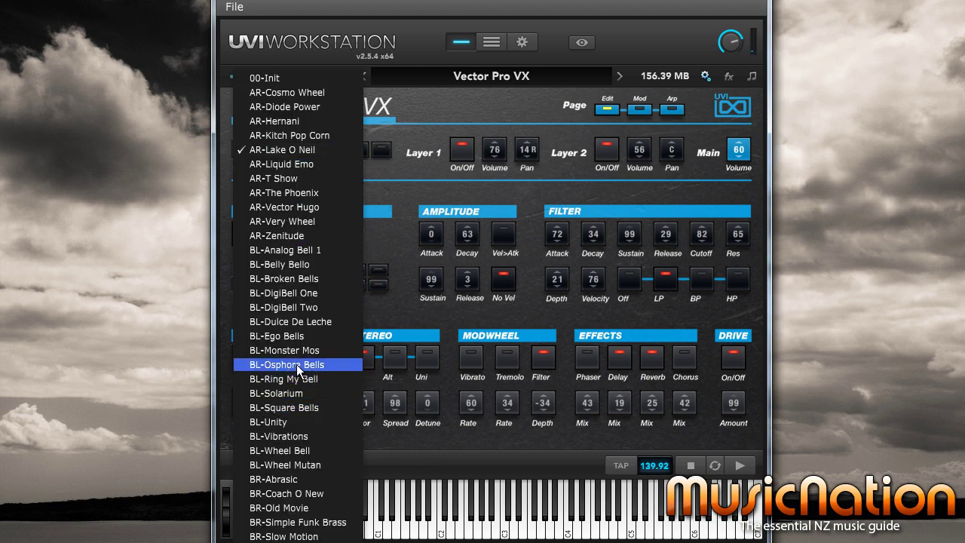
pyautogui.click(299, 341)
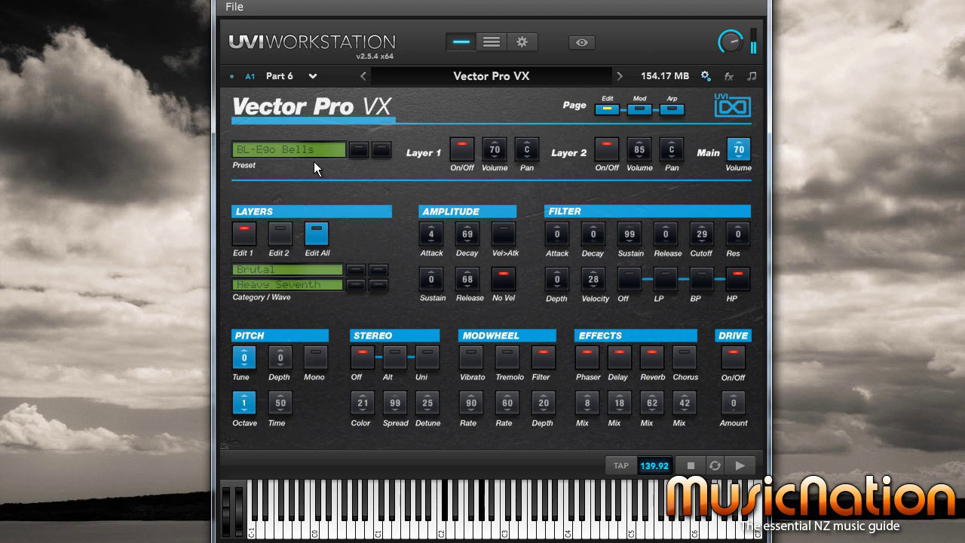
pyautogui.click(312, 153)
pyautogui.click(290, 407)
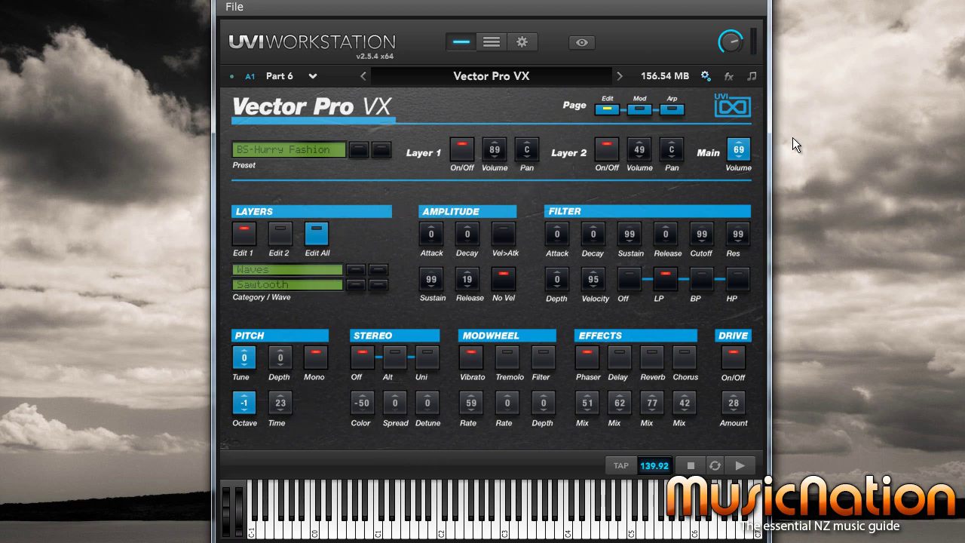
# View the arpeggiator page, return to the edit page and load the next bass preset, BS-Jack in The Bass.
pyautogui.click(674, 110)
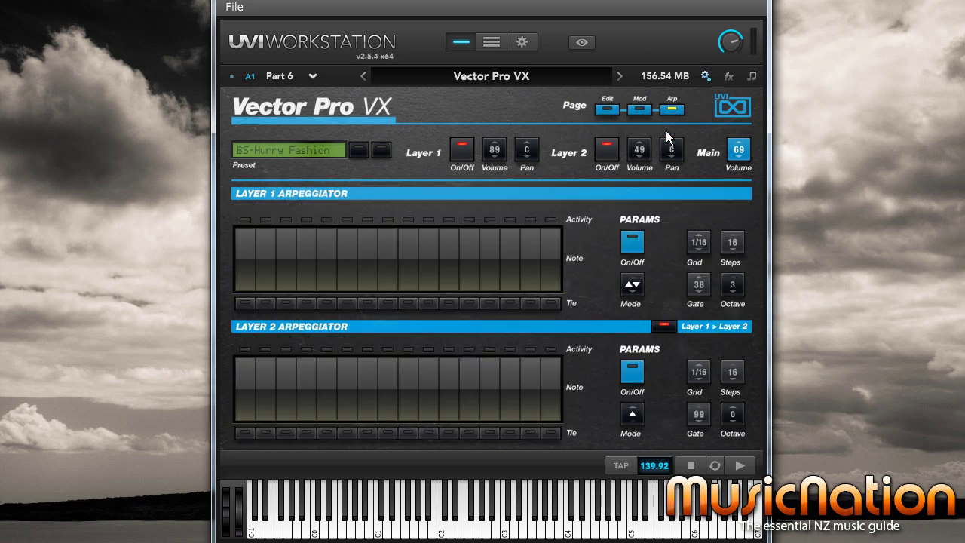
pyautogui.click(608, 108)
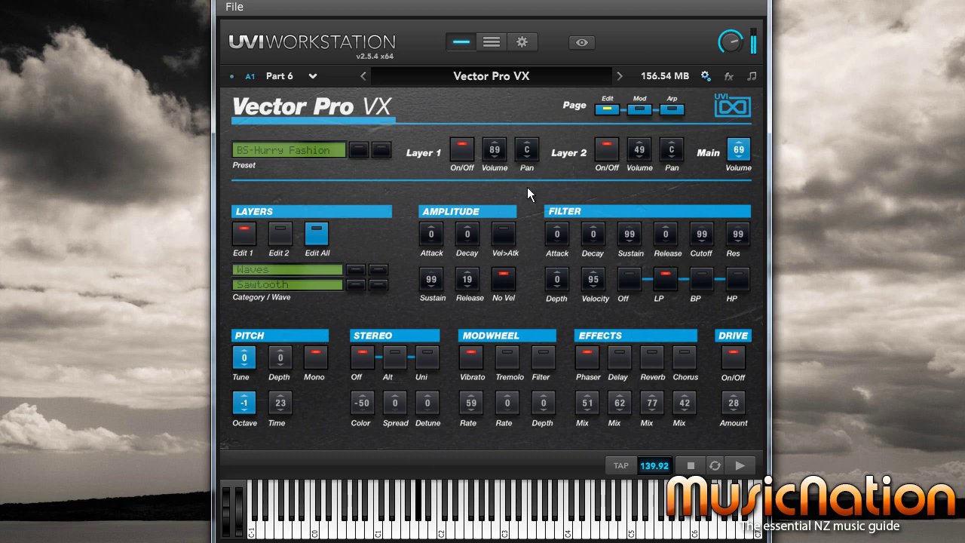
pyautogui.click(381, 151)
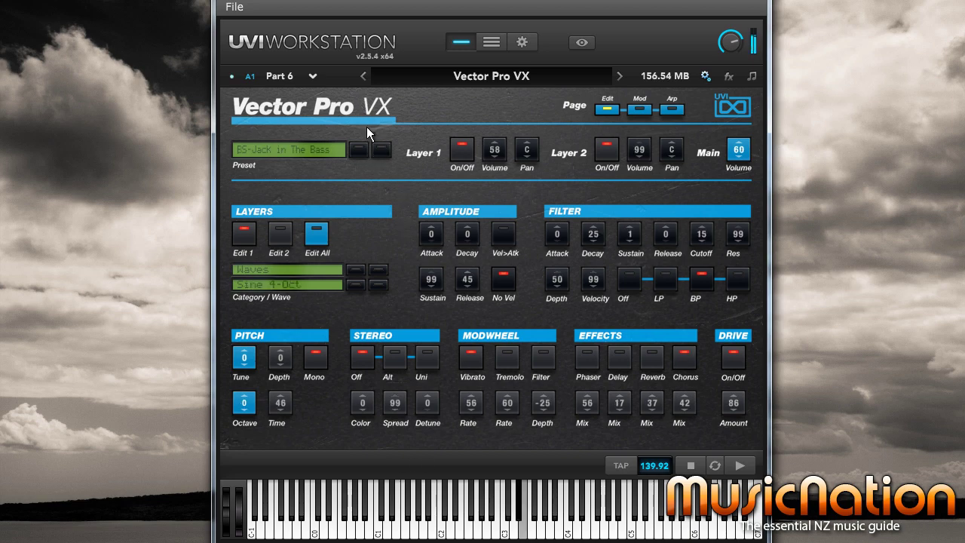
# Load the Vector Pro VX preset CH-Activation and advance to CH-Aliens Wheel.
pyautogui.click(326, 152)
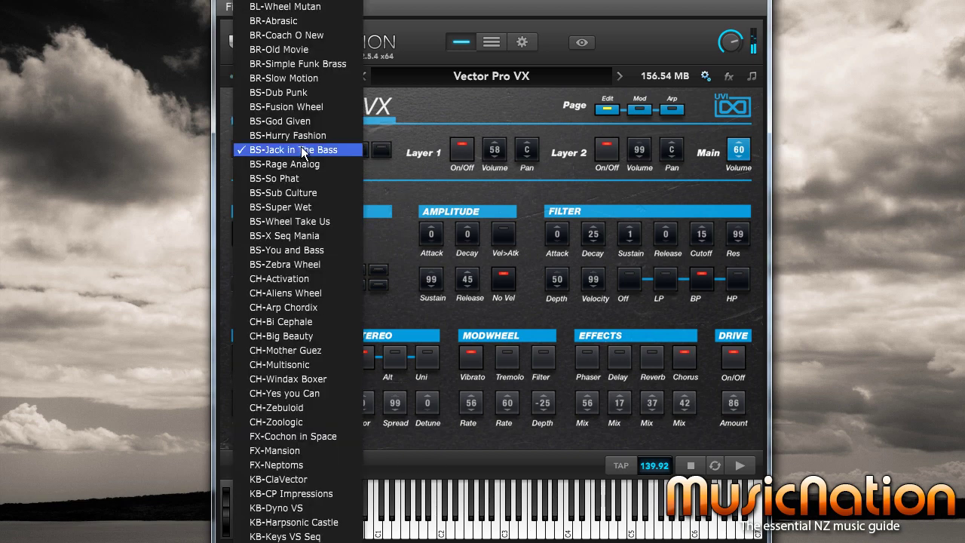
pyautogui.click(270, 278)
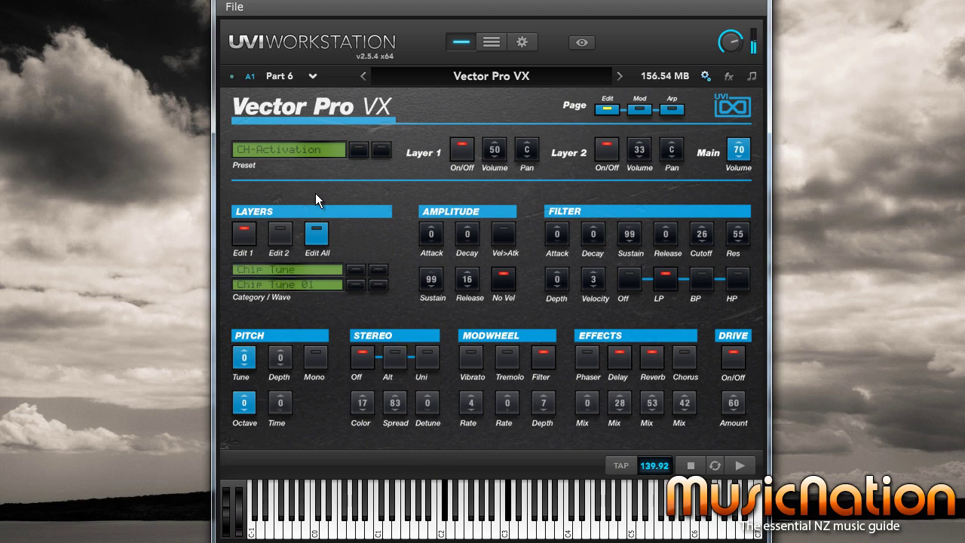
pyautogui.click(385, 153)
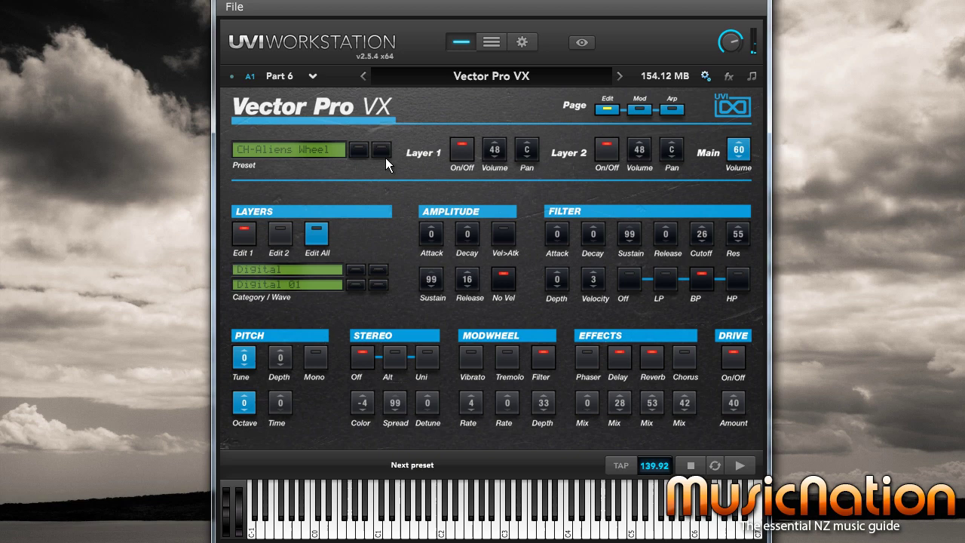
# Load the keyboard preset KB-Vintage Vibes, followed by the lead presets LD-Duck Dance and LD-Entrance.
pyautogui.click(306, 152)
pyautogui.click(294, 479)
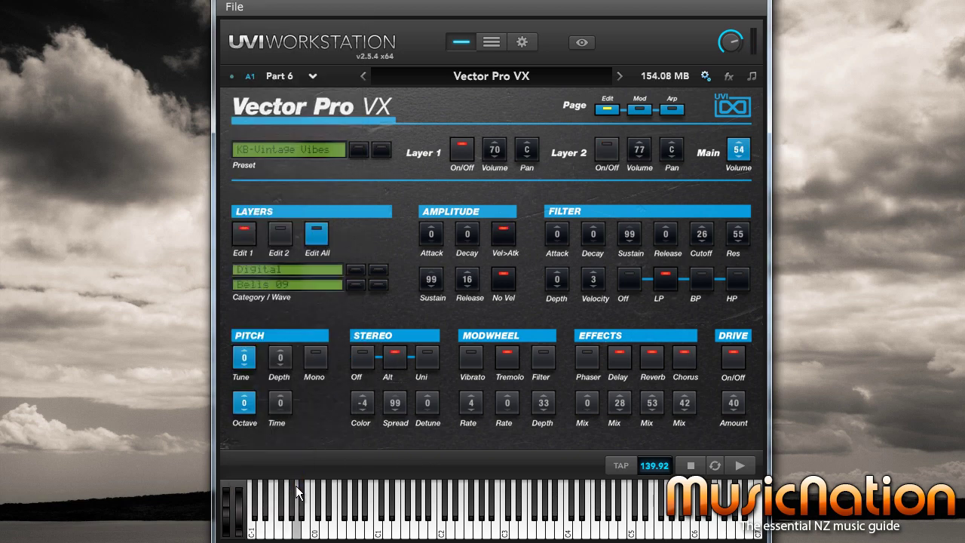
pyautogui.click(382, 157)
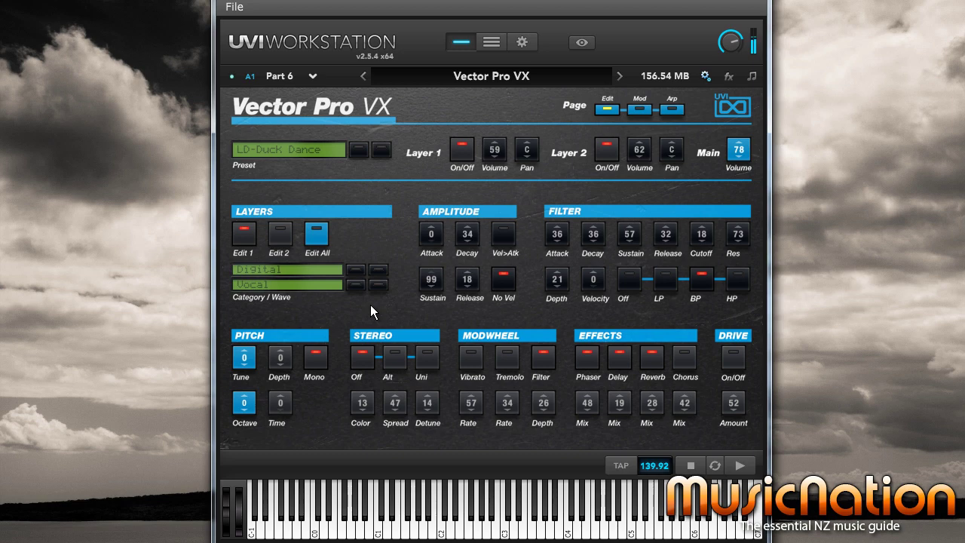
pyautogui.click(300, 150)
pyautogui.click(305, 162)
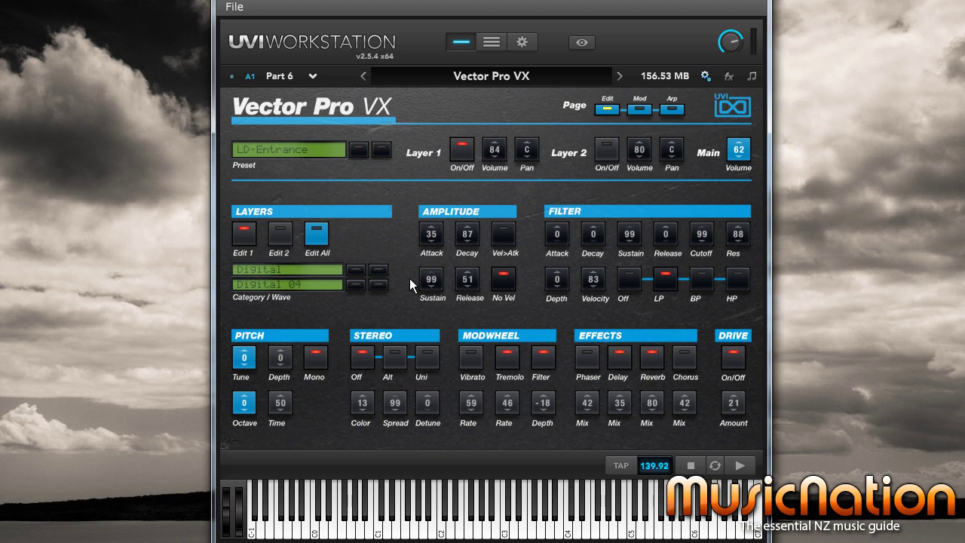
# Load the pad preset PD-ARP Ominous and audition the following pads one by one, from PD-Beautypad through PD-Dual And Lua.
pyautogui.click(310, 154)
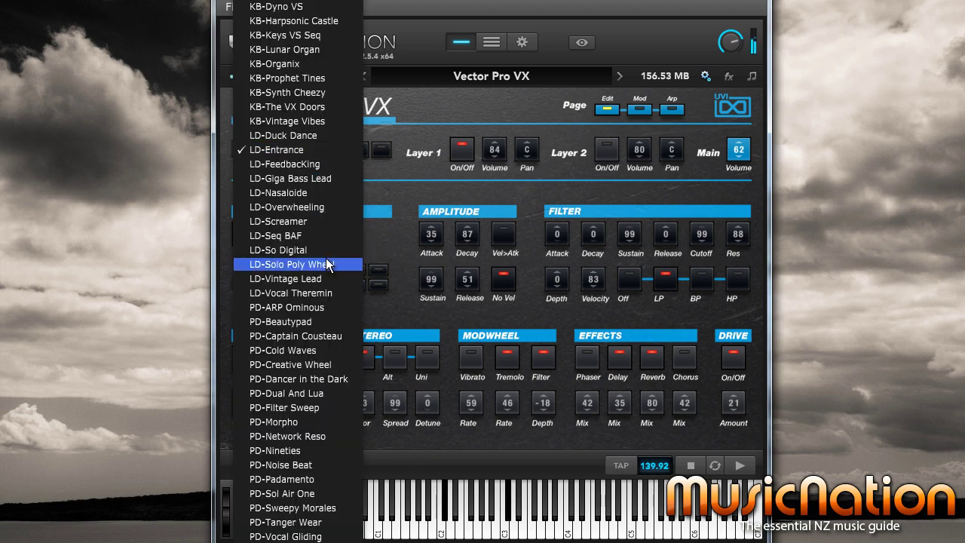
pyautogui.click(286, 310)
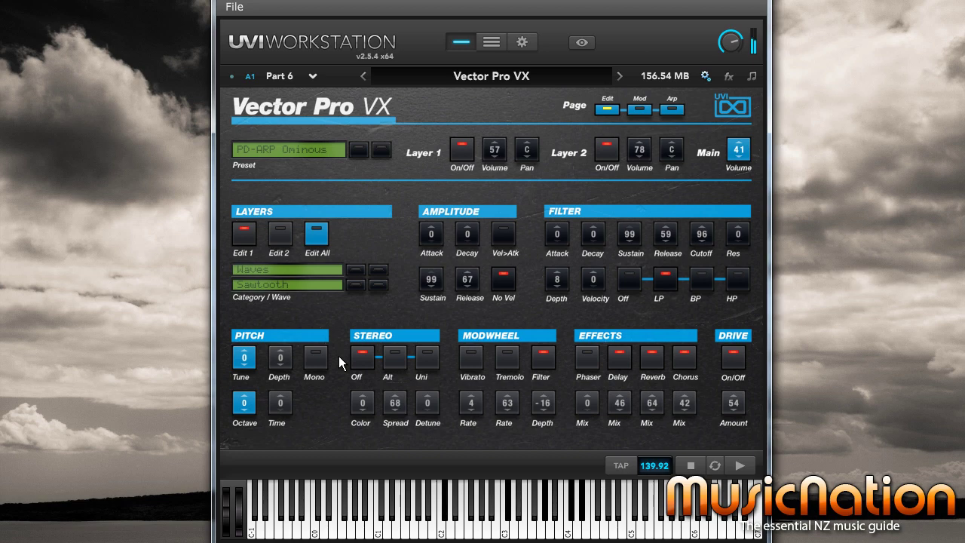
pyautogui.click(382, 150)
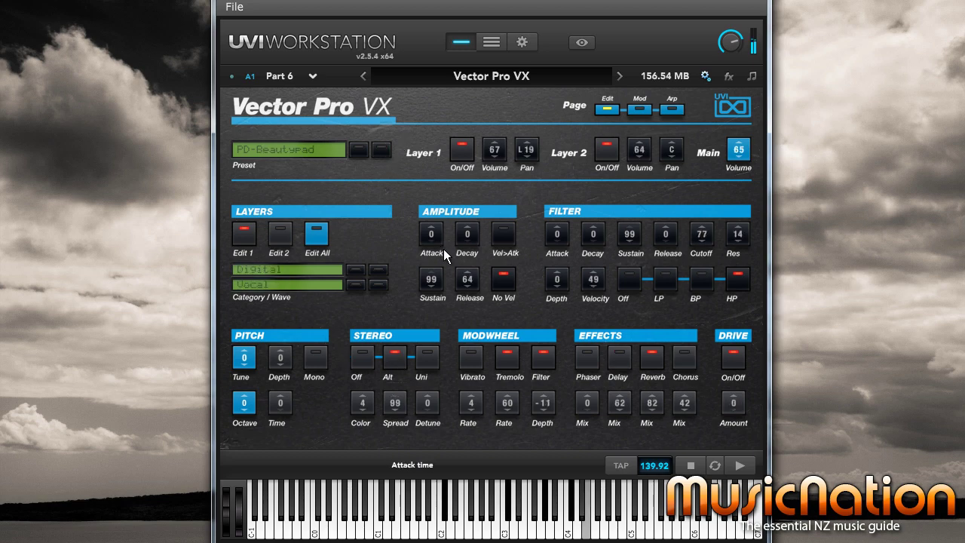
pyautogui.click(382, 148)
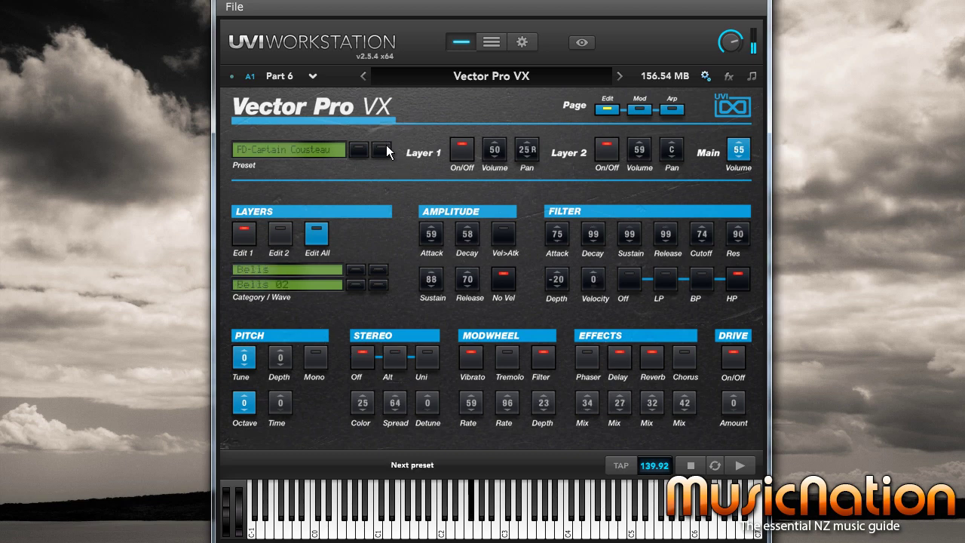
pyautogui.click(385, 147)
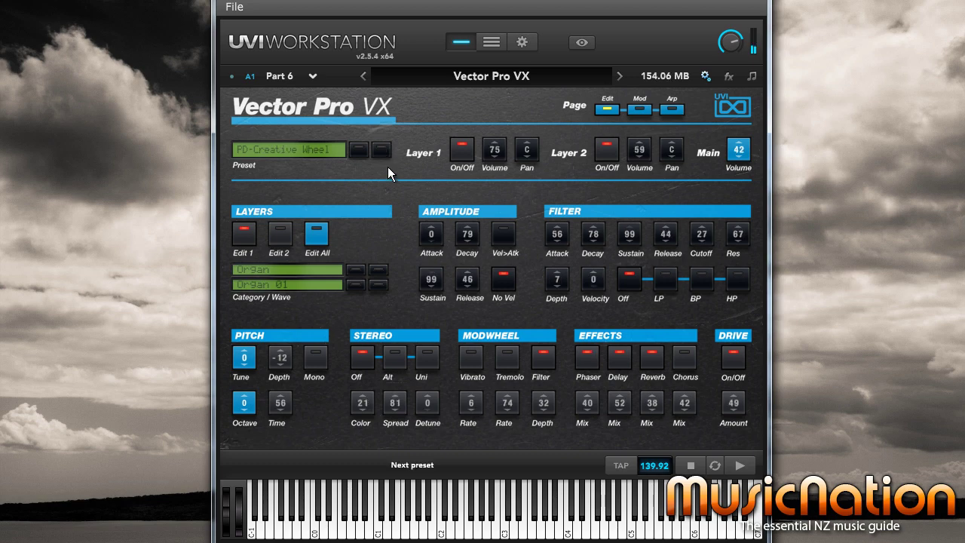
pyautogui.click(383, 149)
pyautogui.click(381, 153)
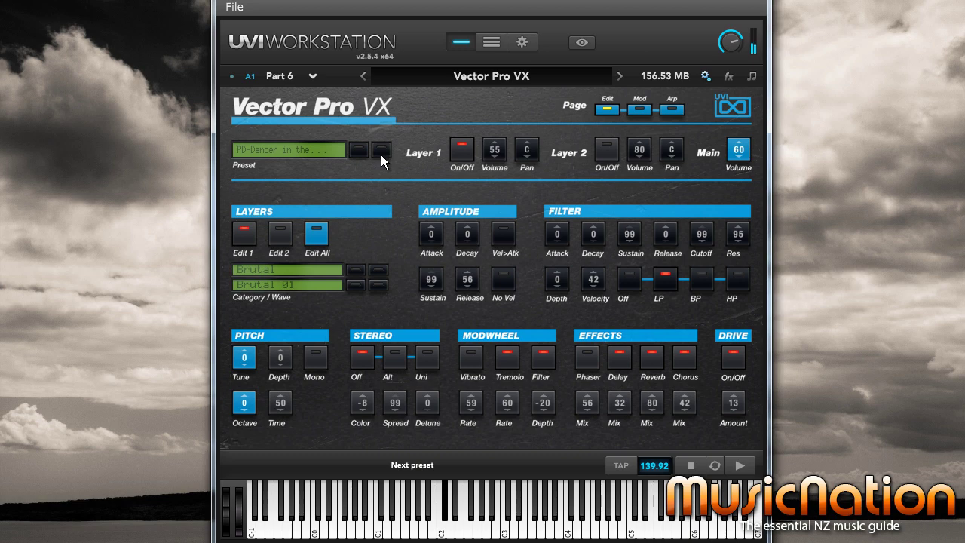
pyautogui.click(381, 154)
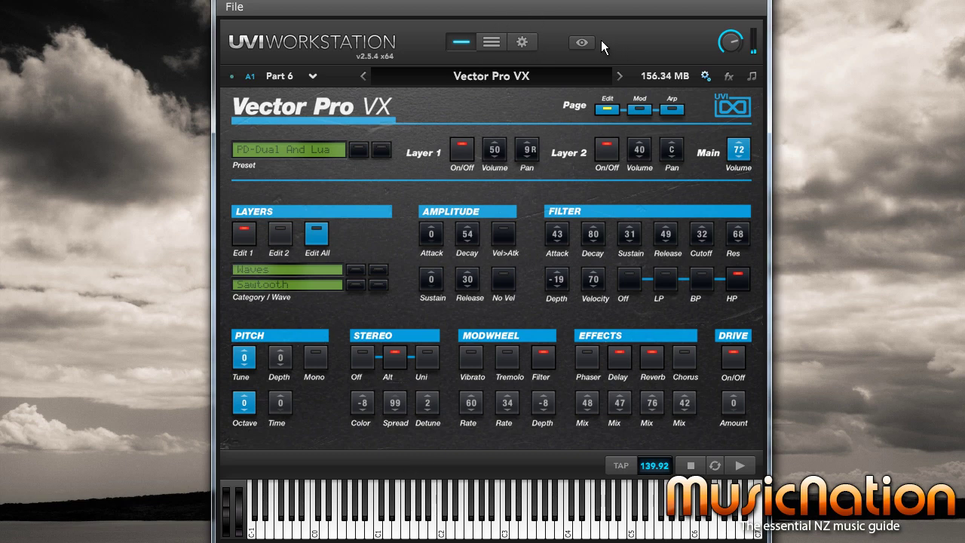
# Browse the installed soundbanks, including Mello, UltraMini and Digital Synsations, and return to the Vector Pro VX without loading one.
pyautogui.click(582, 42)
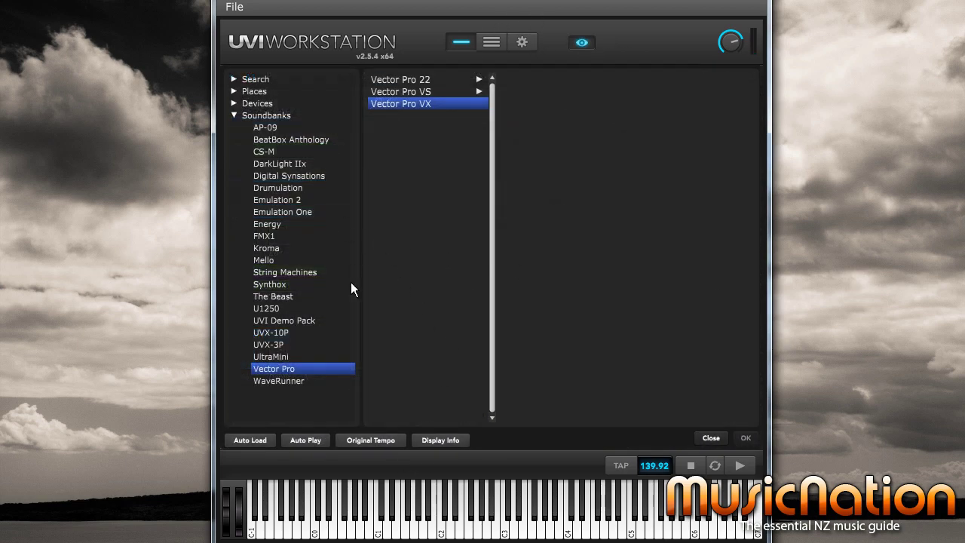
pyautogui.click(293, 272)
pyautogui.click(276, 140)
pyautogui.click(279, 260)
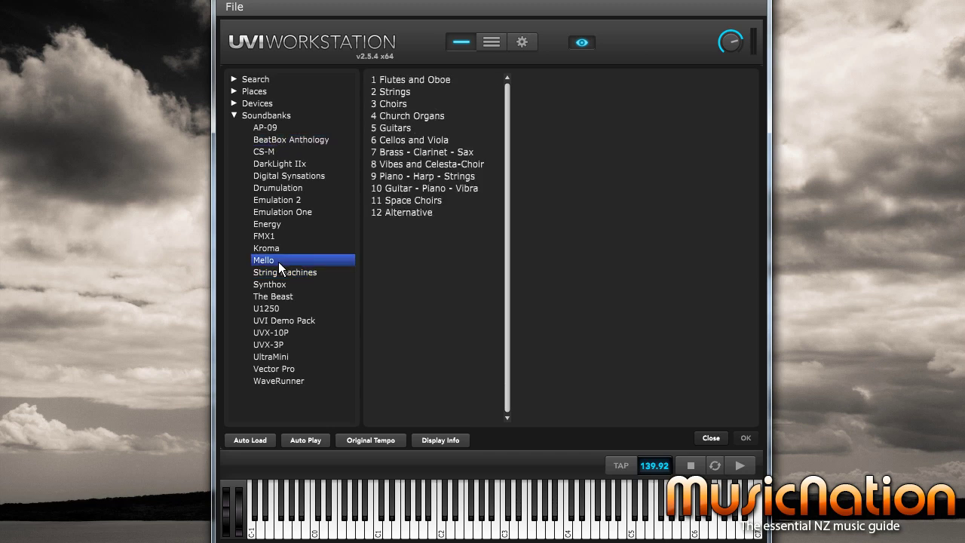
pyautogui.click(286, 322)
pyautogui.click(289, 381)
pyautogui.click(276, 357)
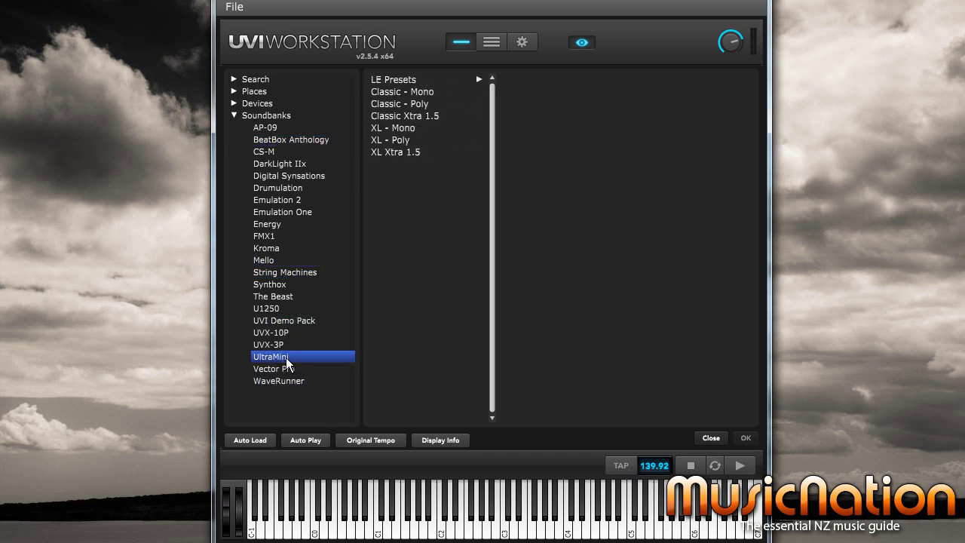
pyautogui.click(283, 320)
pyautogui.click(282, 211)
pyautogui.click(282, 175)
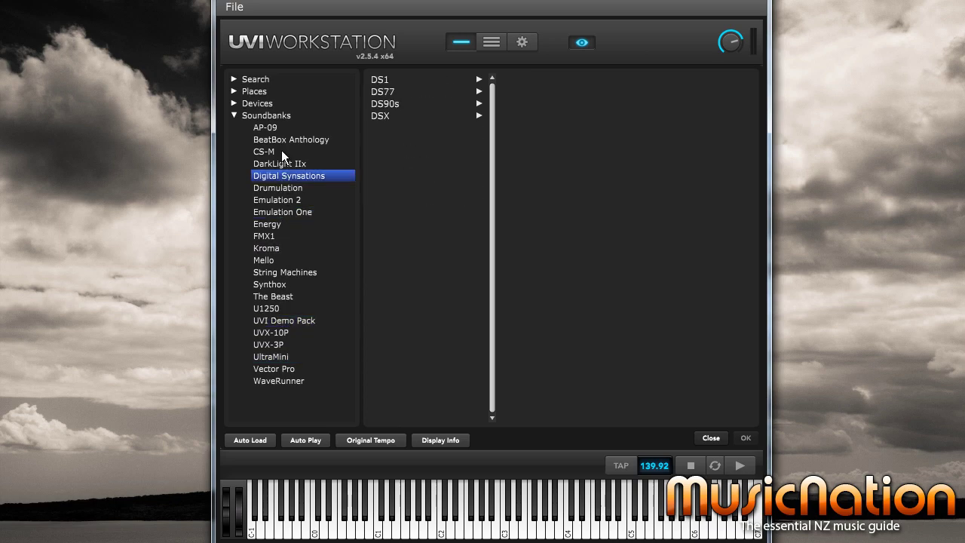
pyautogui.click(281, 151)
pyautogui.click(582, 43)
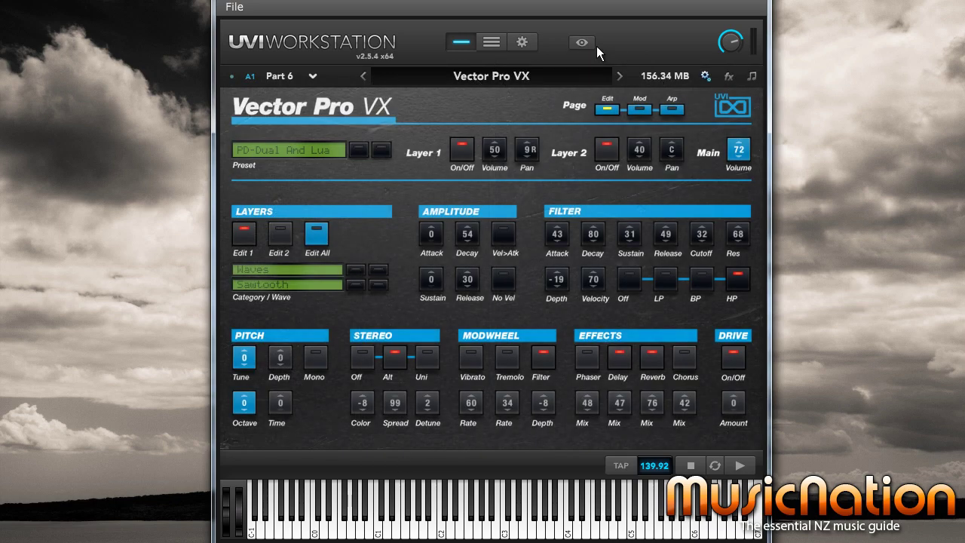
# Load a preset from the beginning of the Vector Pro VX preset list.
pyautogui.click(305, 147)
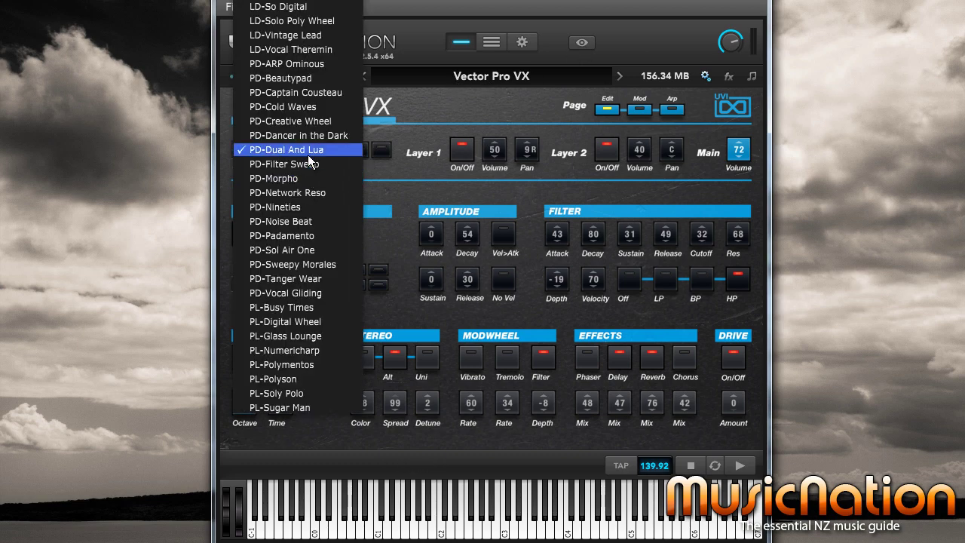
pyautogui.scroll(10, 308, 157)
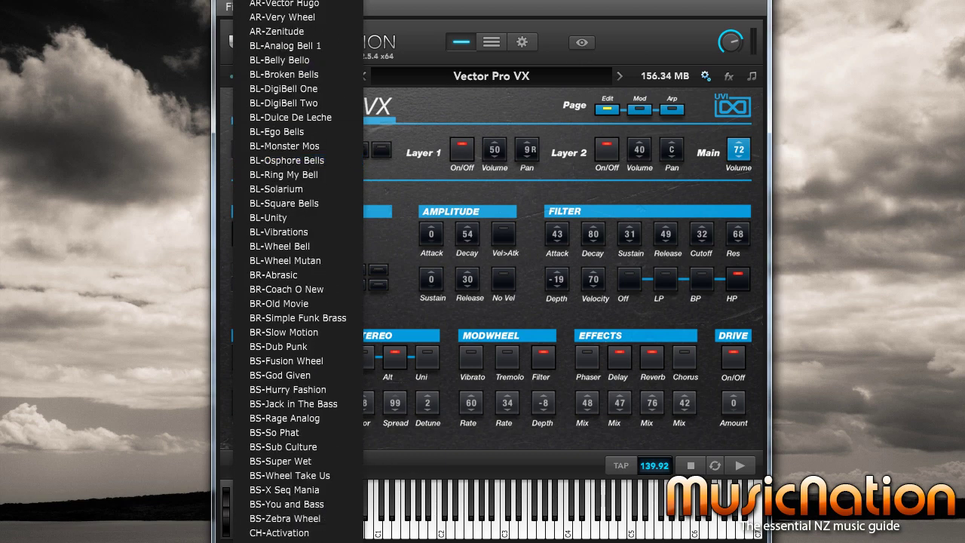
pyautogui.click(462, 107)
# Replace Analog Strings in the WaveRunner part with the WaveRunner Orange preset Ascension from Arp - Chords.
pyautogui.click(491, 41)
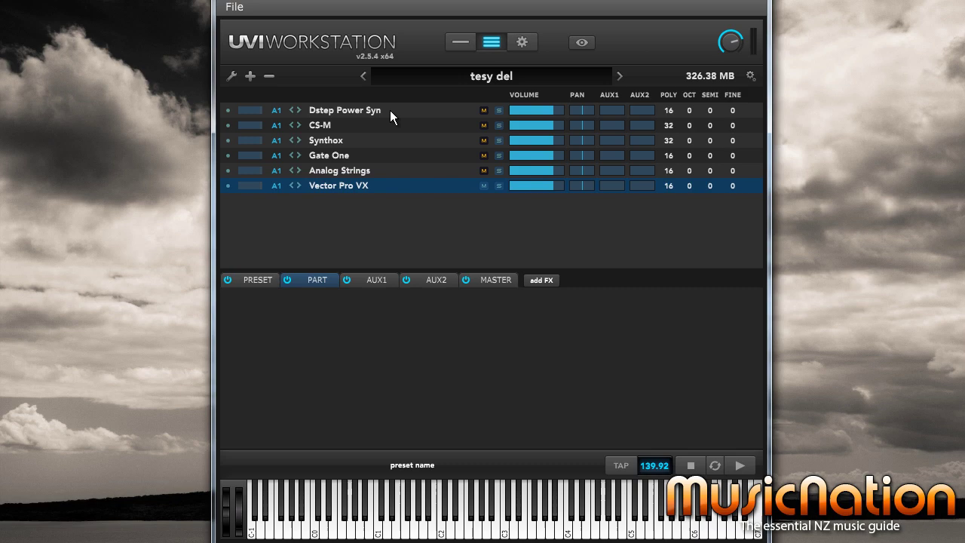
pyautogui.click(323, 173)
pyautogui.click(460, 42)
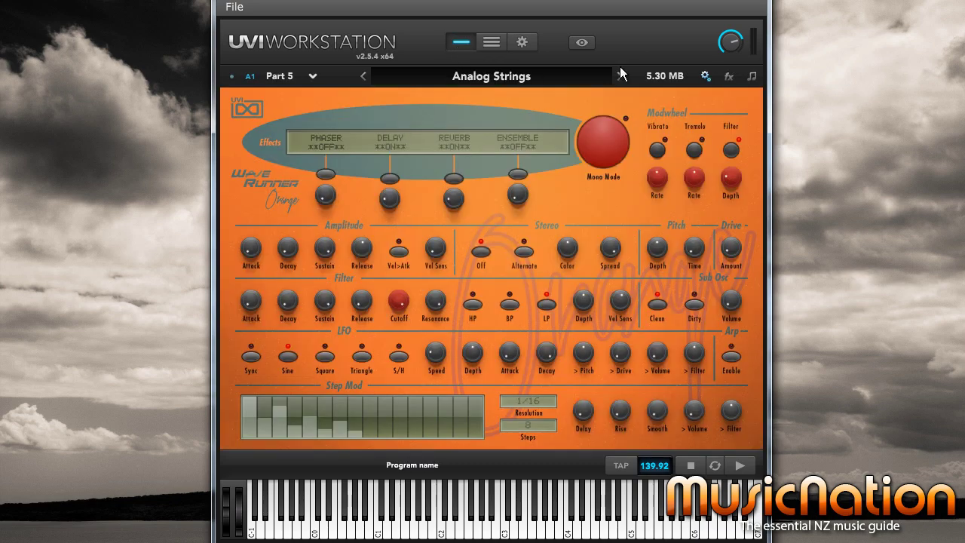
pyautogui.click(581, 42)
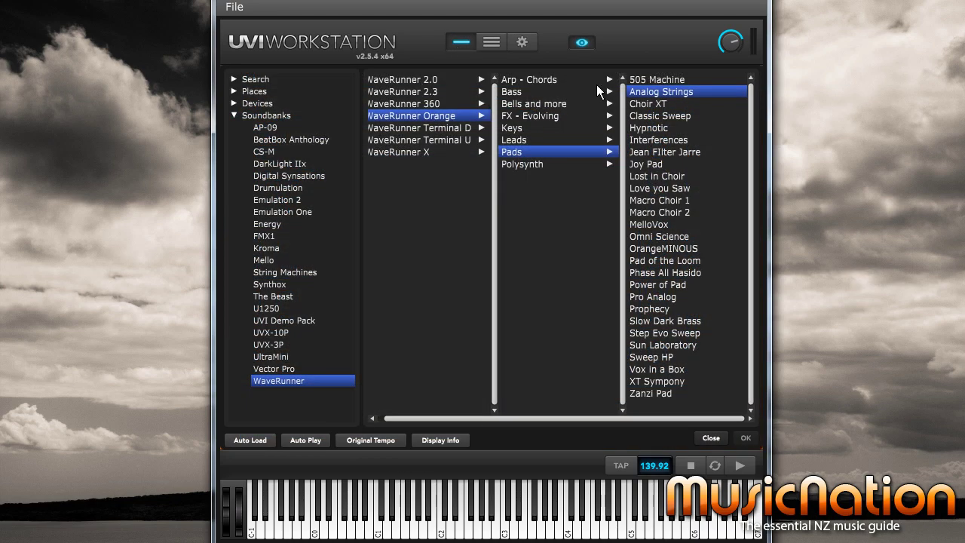
pyautogui.click(534, 79)
pyautogui.click(667, 80)
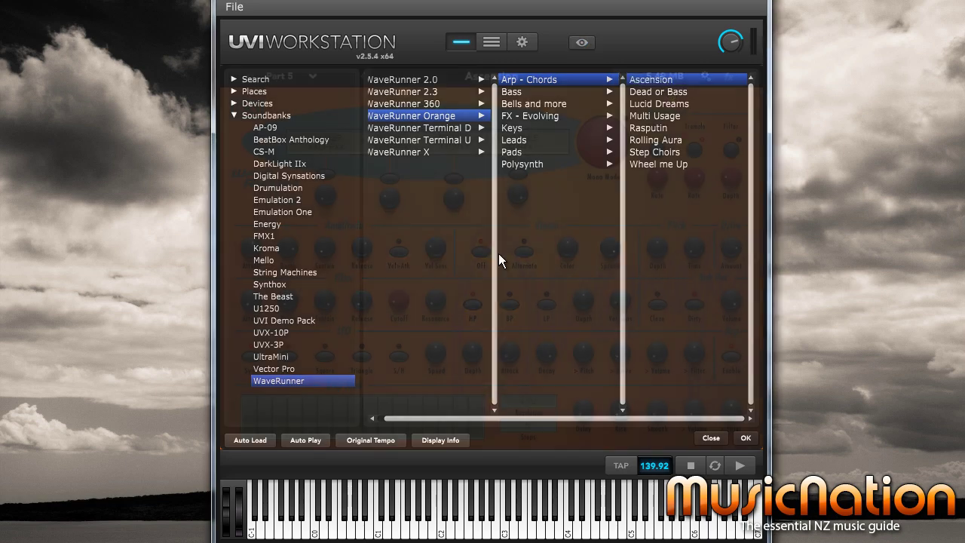
# Replace Gate One in the UVX-10P part with the Arpeggios-Steps preset Analog Arp.
pyautogui.click(494, 42)
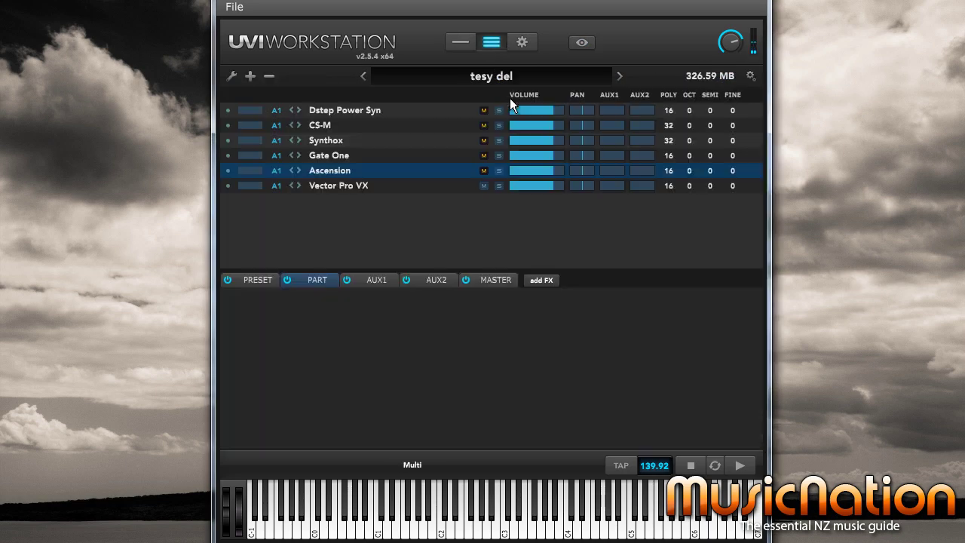
pyautogui.click(340, 156)
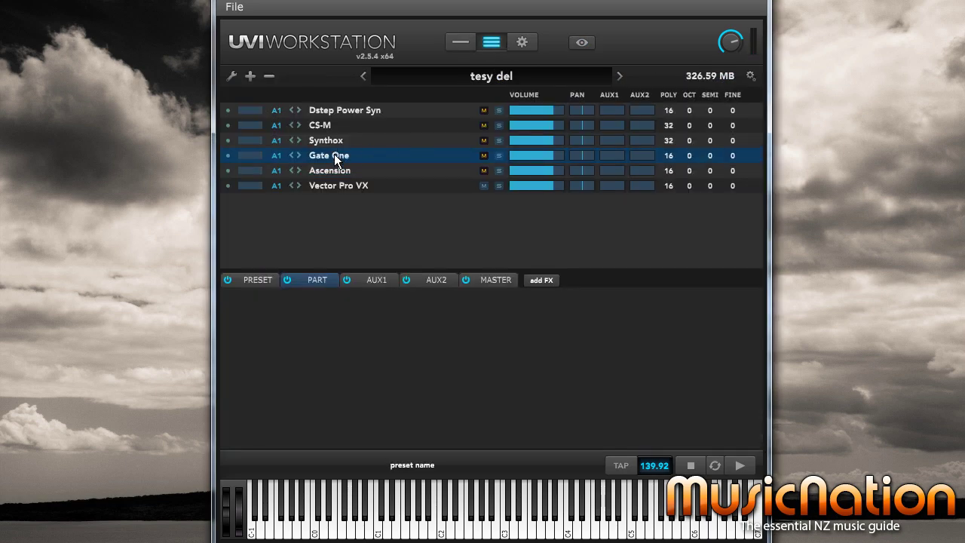
pyautogui.click(463, 43)
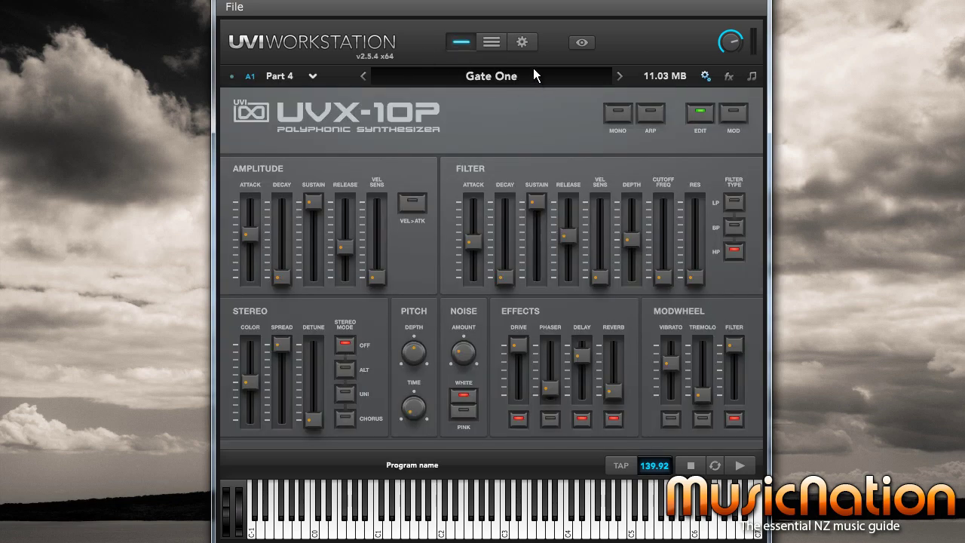
pyautogui.click(579, 42)
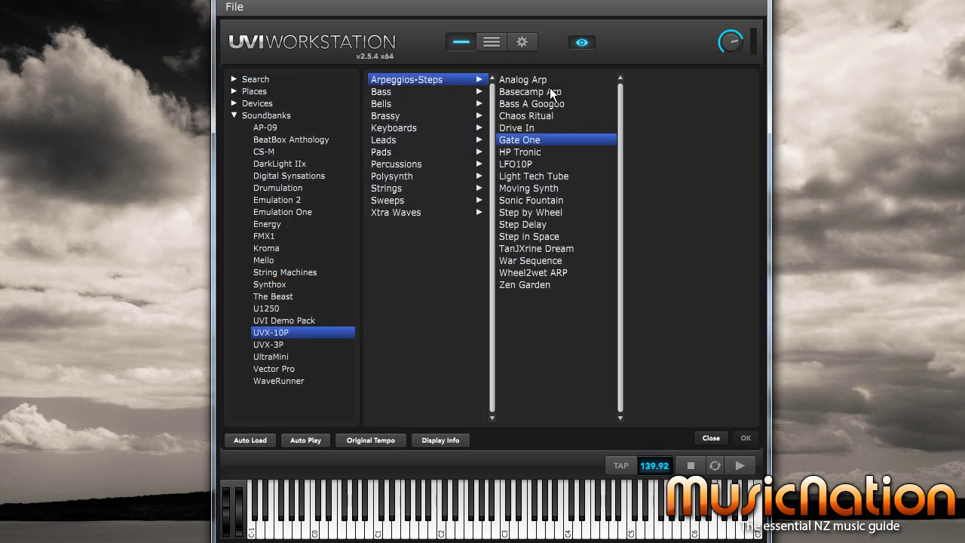
pyautogui.click(522, 78)
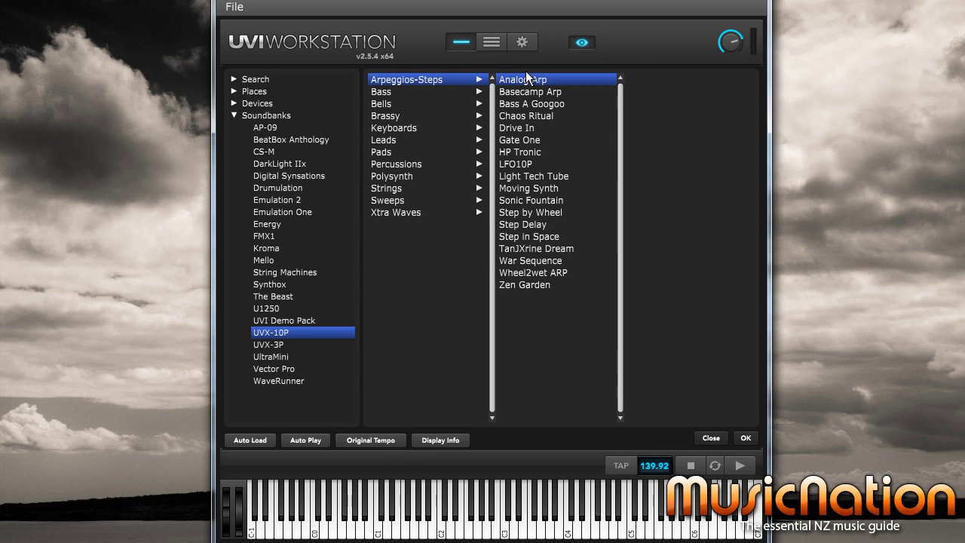
pyautogui.doubleClick(525, 81)
# Open the Synthox part and load its 00-Init preset.
pyautogui.click(491, 43)
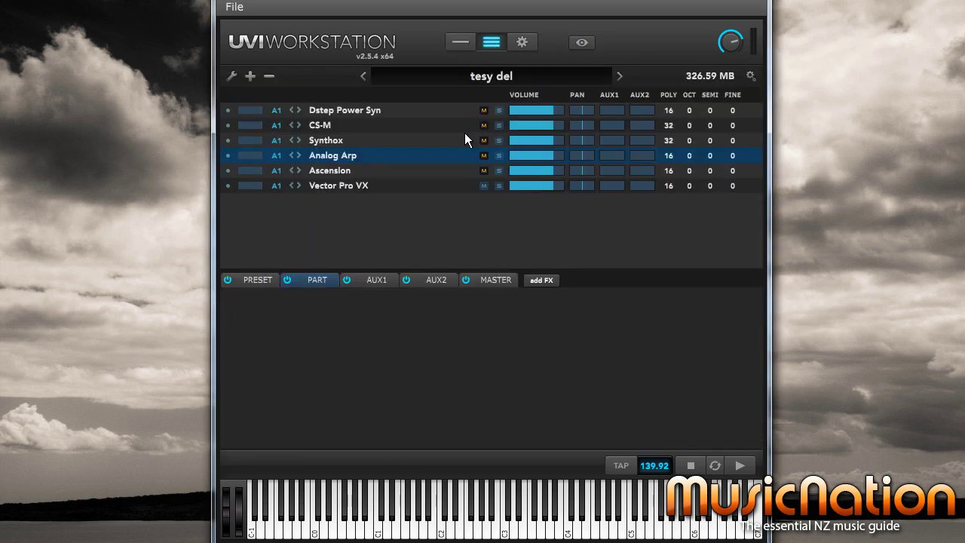
pyautogui.click(355, 140)
pyautogui.click(574, 41)
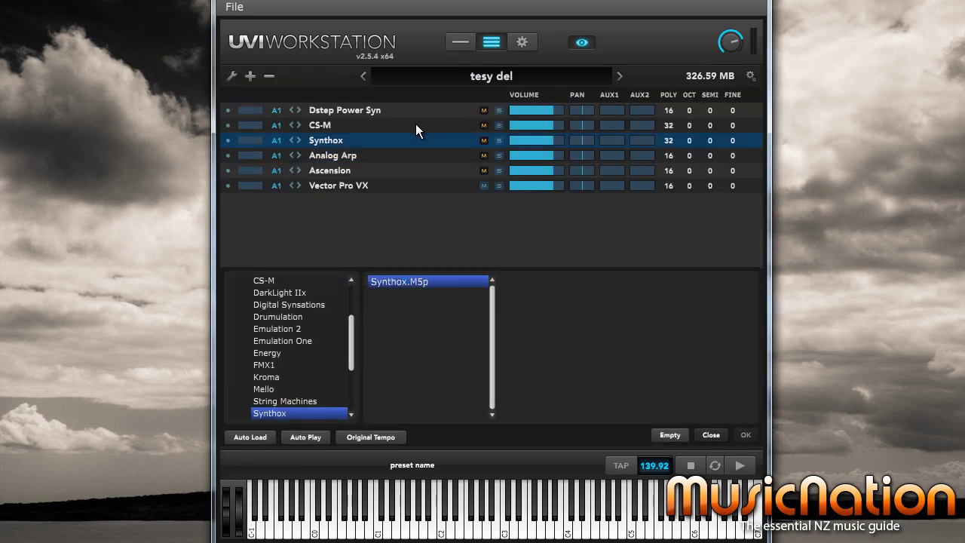
pyautogui.click(584, 44)
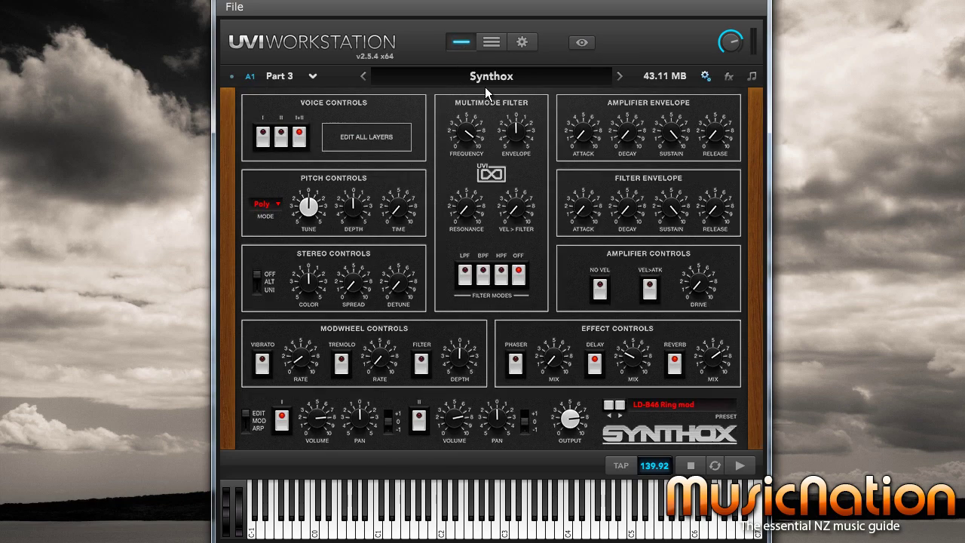
pyautogui.click(461, 43)
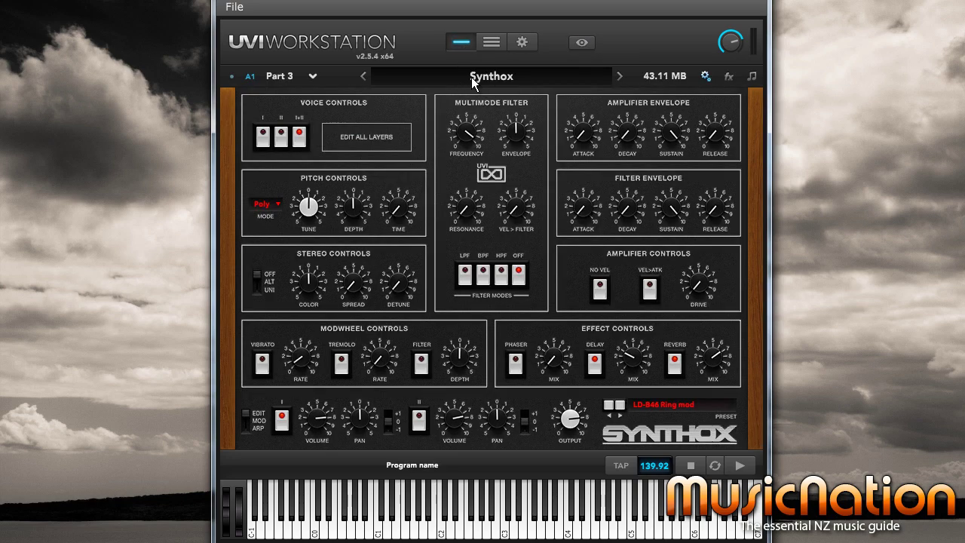
pyautogui.click(668, 404)
pyautogui.scroll(15, 668, 226)
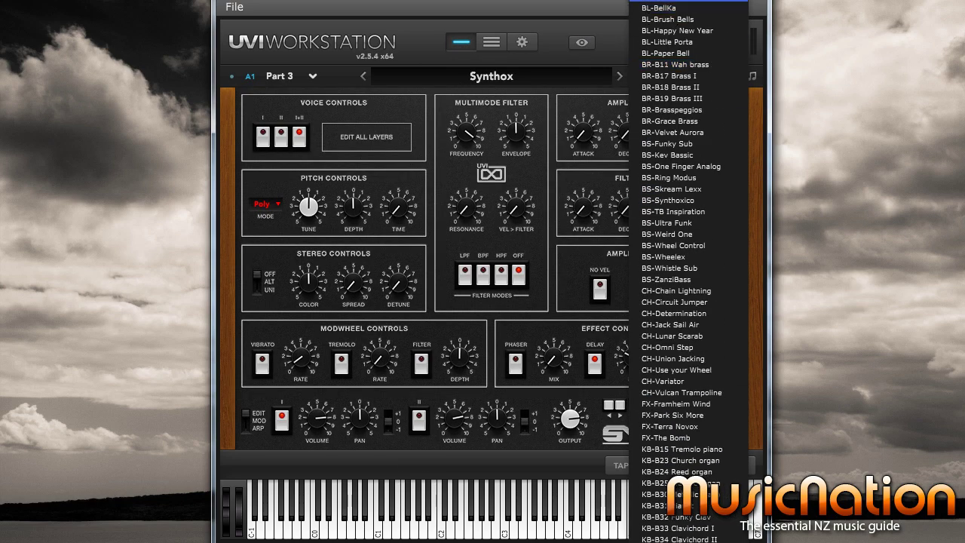
pyautogui.click(668, 8)
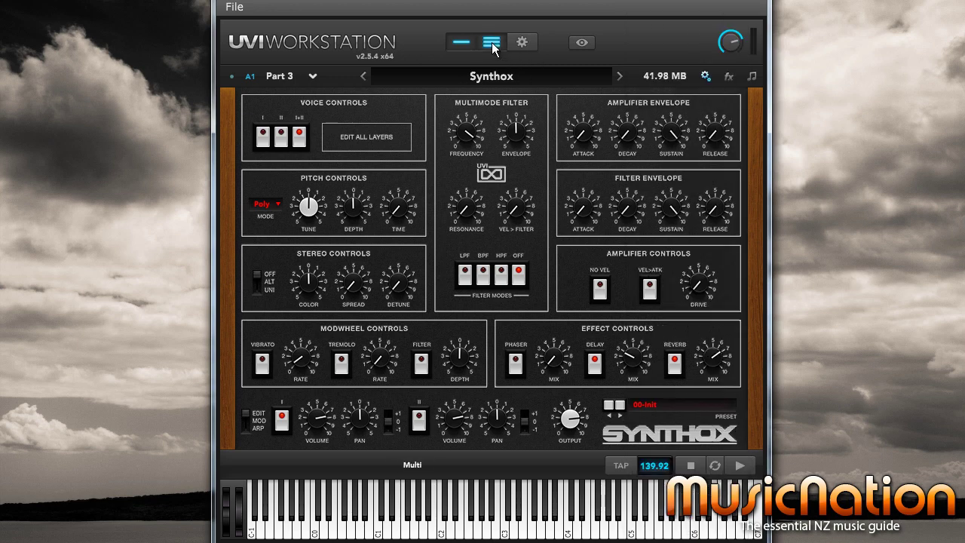
# Open the CS-M part and load its 00-Init preset.
pyautogui.click(492, 42)
pyautogui.click(348, 131)
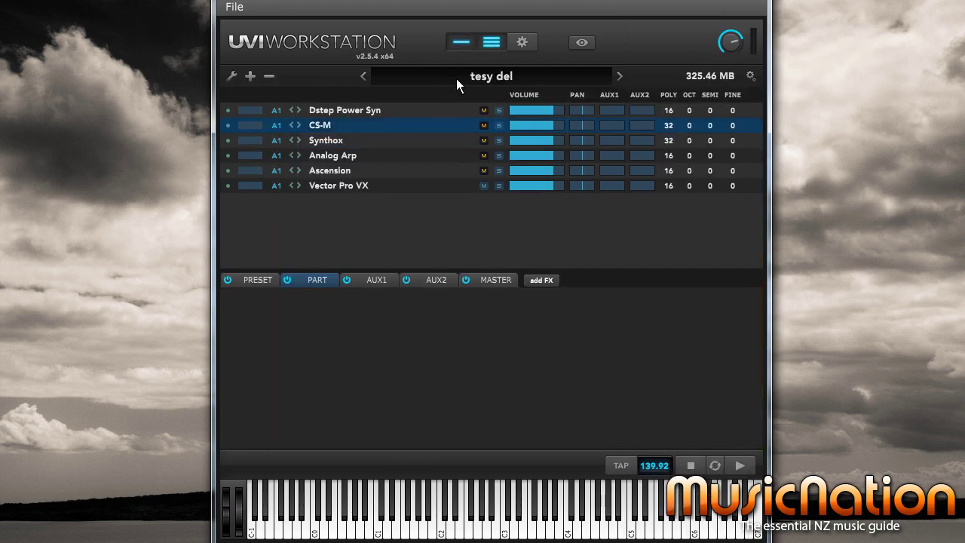
pyautogui.click(461, 43)
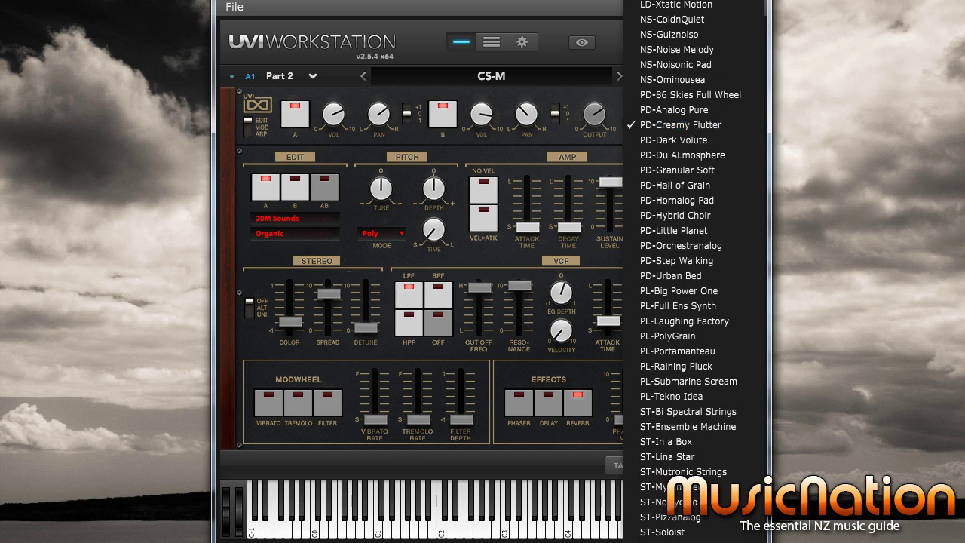
pyautogui.scroll(10, 690, 75)
pyautogui.click(495, 38)
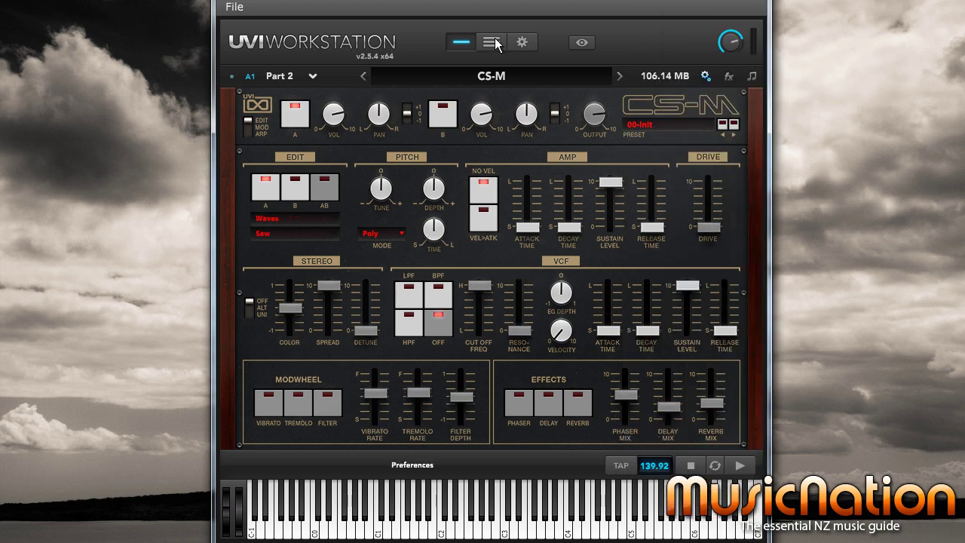
# Replace Dstep Power Syn in the FMX1 part with the Arpeggios preset A Muse Eye.
pyautogui.click(492, 42)
pyautogui.click(357, 111)
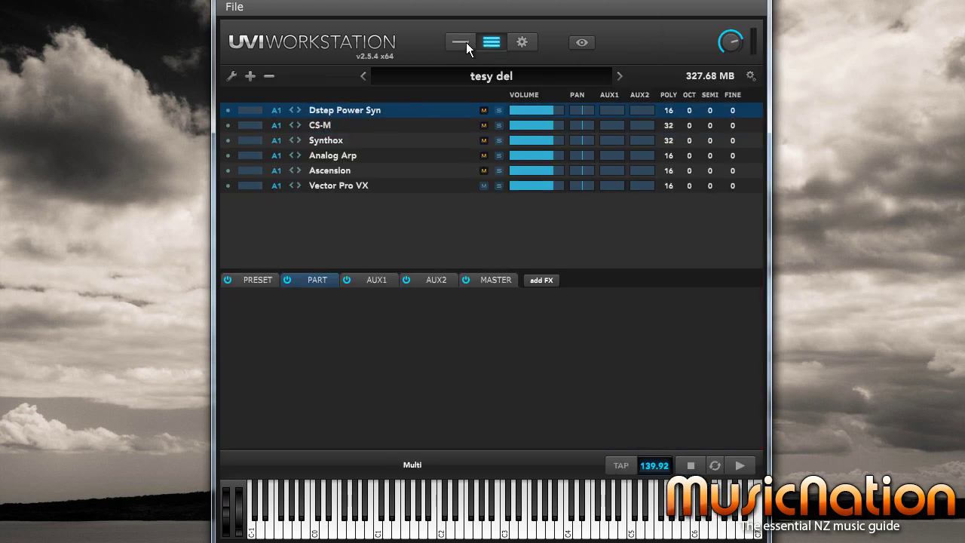
pyautogui.click(463, 42)
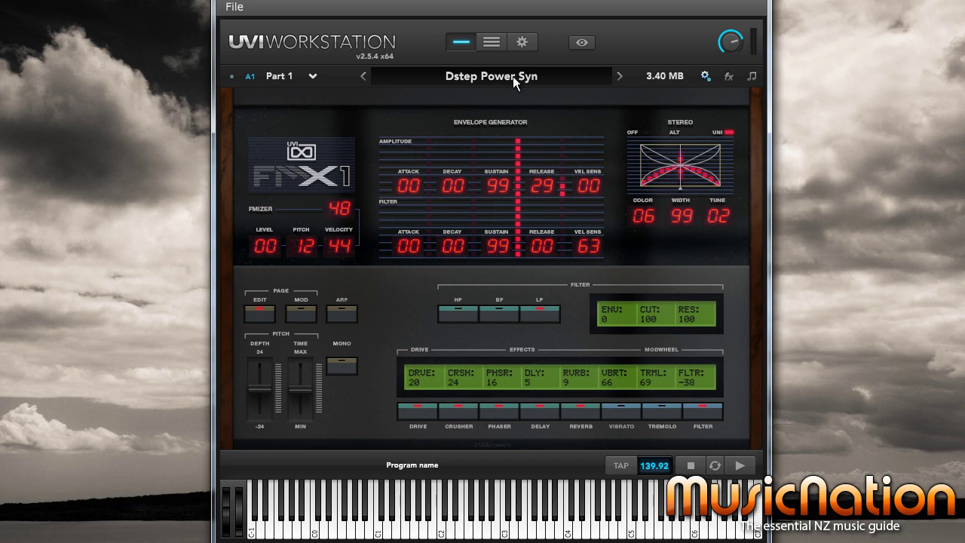
pyautogui.click(493, 78)
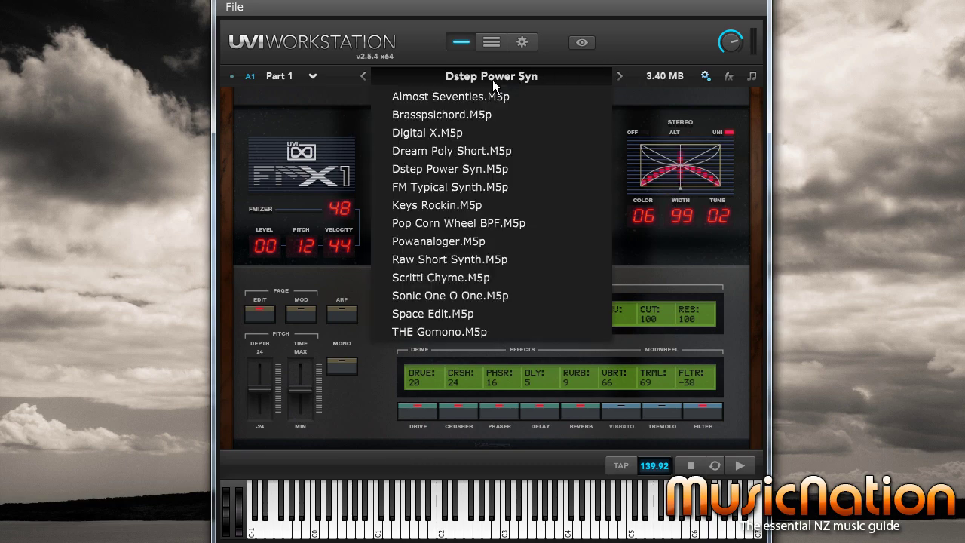
pyautogui.click(580, 42)
pyautogui.click(580, 42)
pyautogui.click(439, 80)
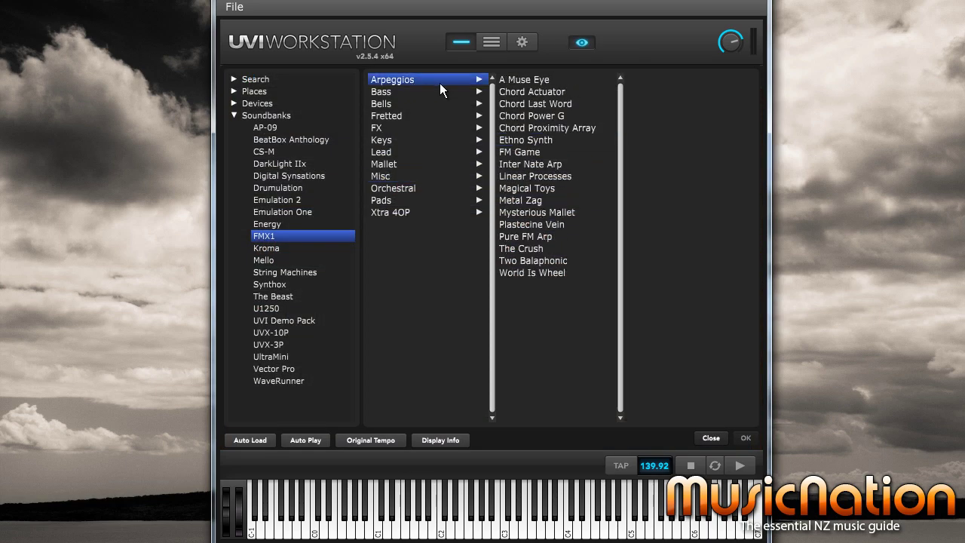
pyautogui.click(551, 80)
pyautogui.doubleClick(551, 81)
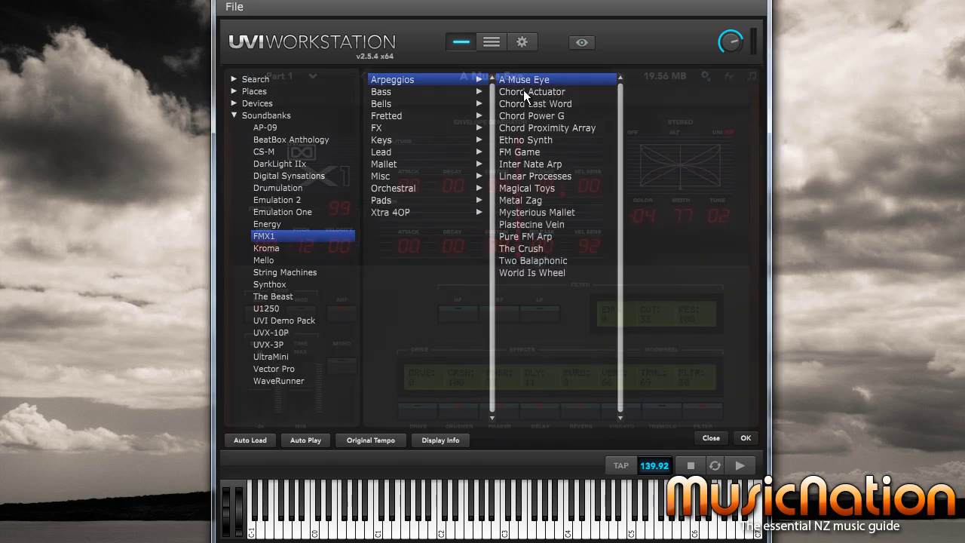
# Return to the multi view and mute the Vector Pro VX part.
pyautogui.click(491, 43)
pyautogui.click(491, 43)
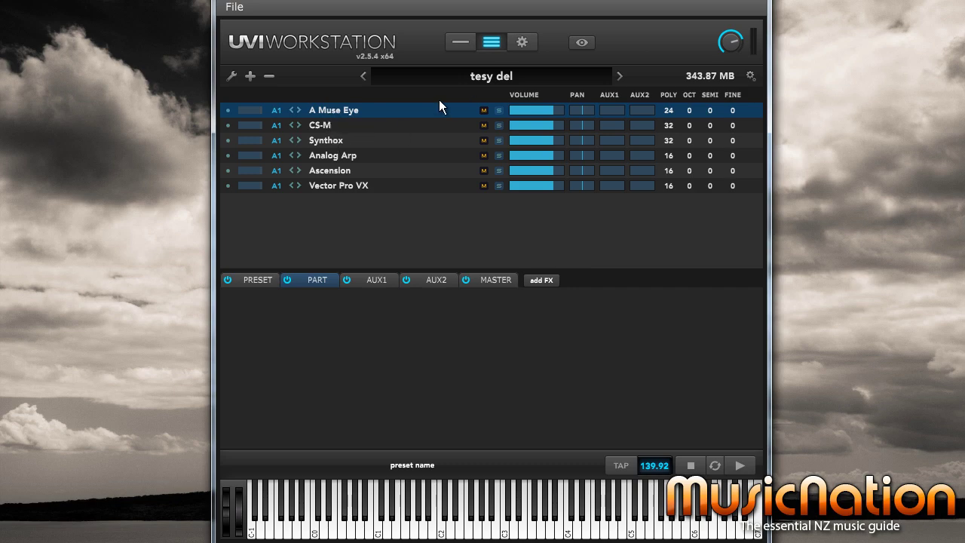
pyautogui.moveTo(535, 112)
# View the AUX1 effects slot, and compare the preset effects of the A Muse Eye, CS-M and Synthox parts.
pyautogui.click(410, 278)
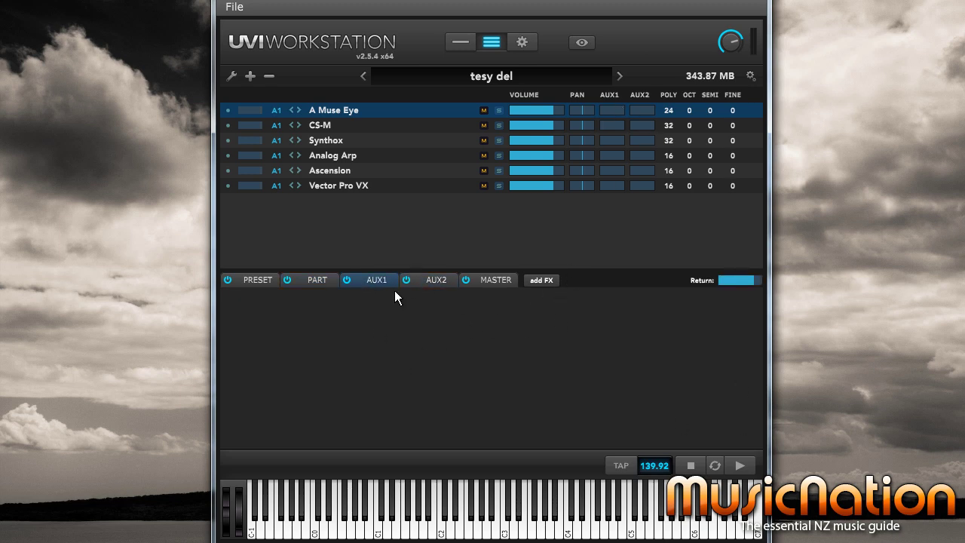
pyautogui.click(251, 275)
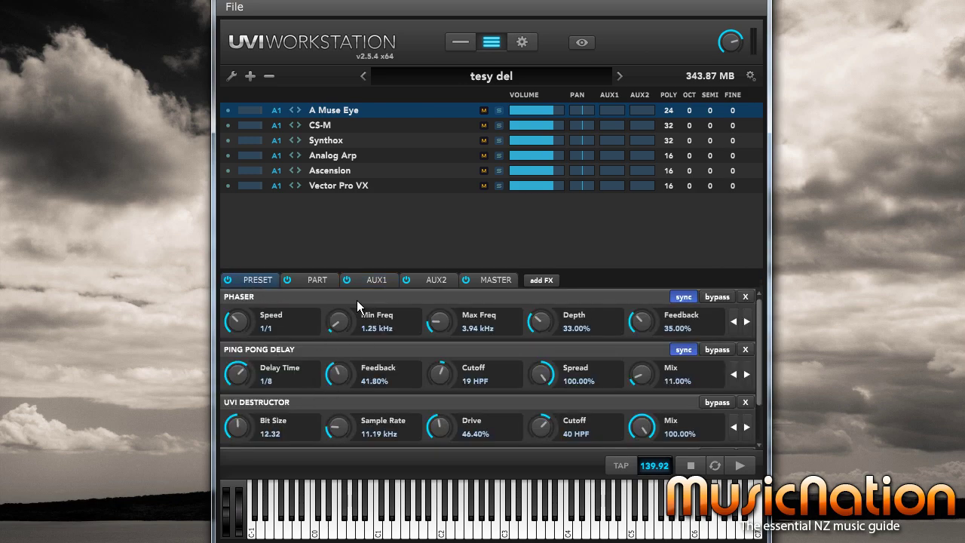
pyautogui.click(359, 127)
pyautogui.click(359, 141)
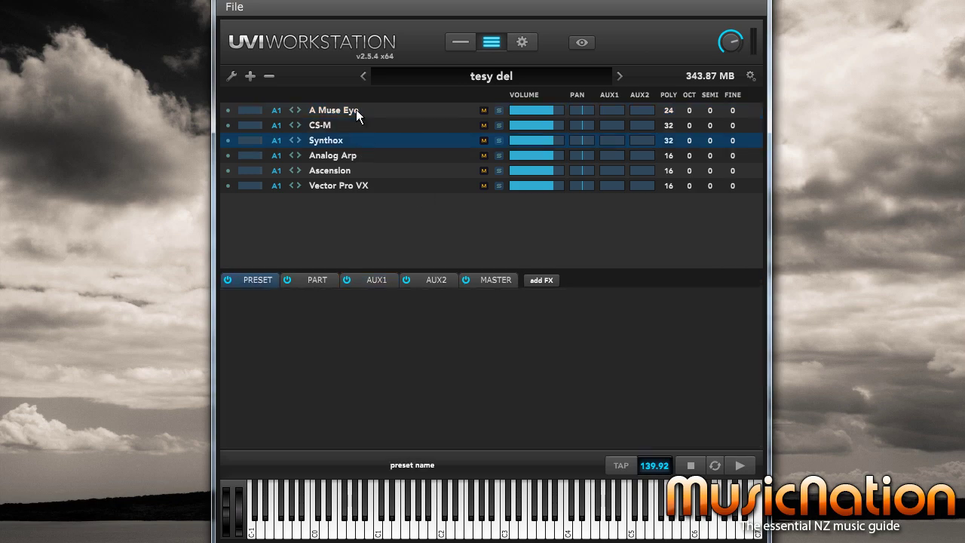
pyautogui.click(356, 110)
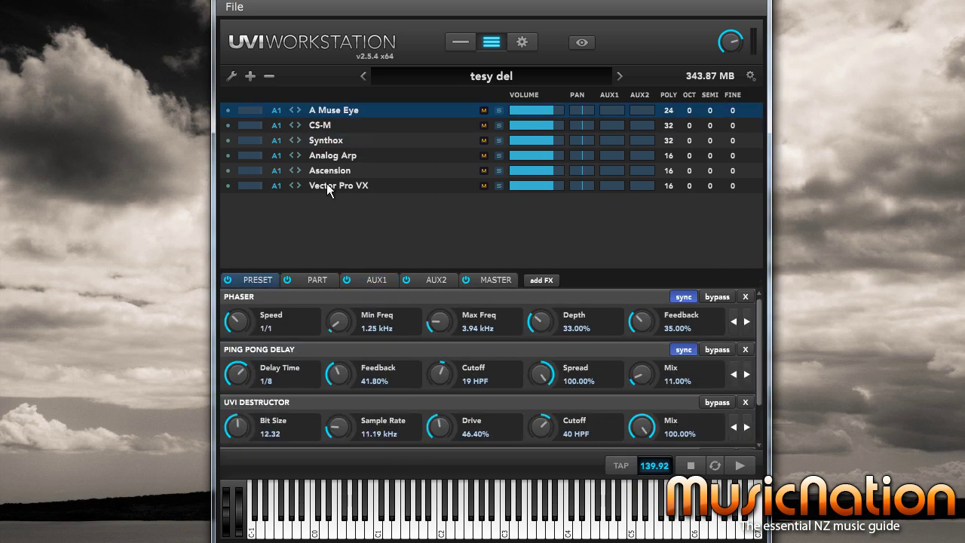
# View the part, AUX1 and master effects slots of the multi.
pyautogui.click(317, 280)
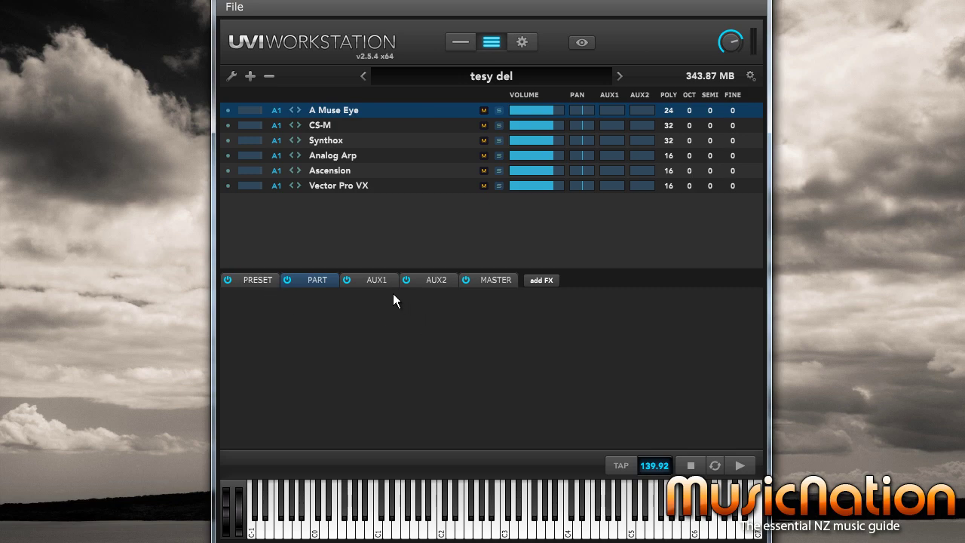
pyautogui.click(377, 280)
pyautogui.click(503, 280)
# Unmute the CS-M, Synthox, Analog Arp, Ascension and Vector Pro VX parts one after another to layer all six.
pyautogui.click(484, 125)
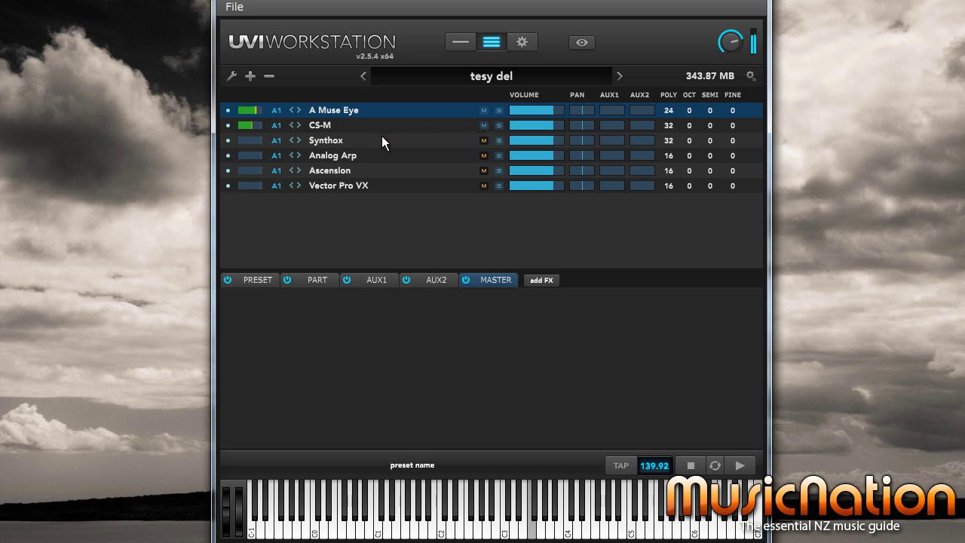
pyautogui.click(484, 140)
pyautogui.click(484, 156)
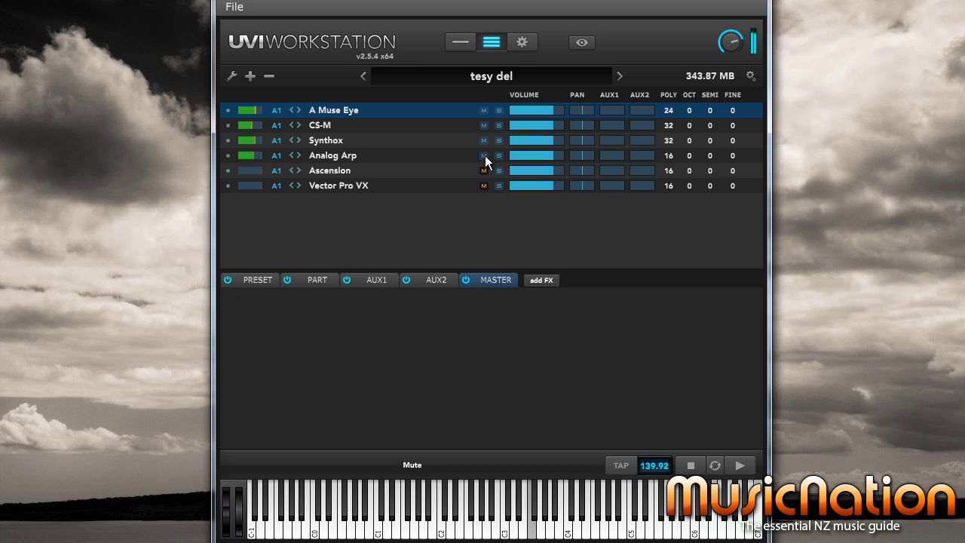
pyautogui.click(483, 171)
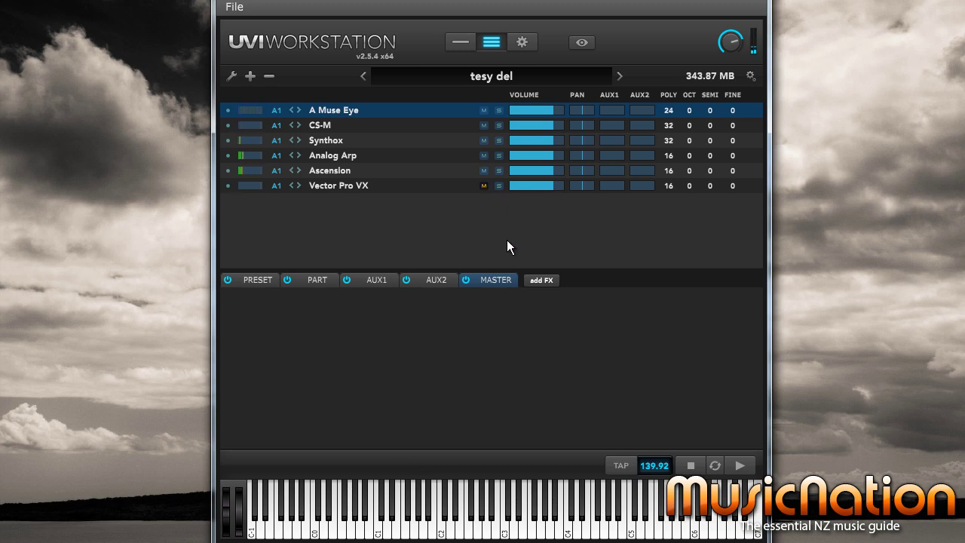
pyautogui.click(483, 185)
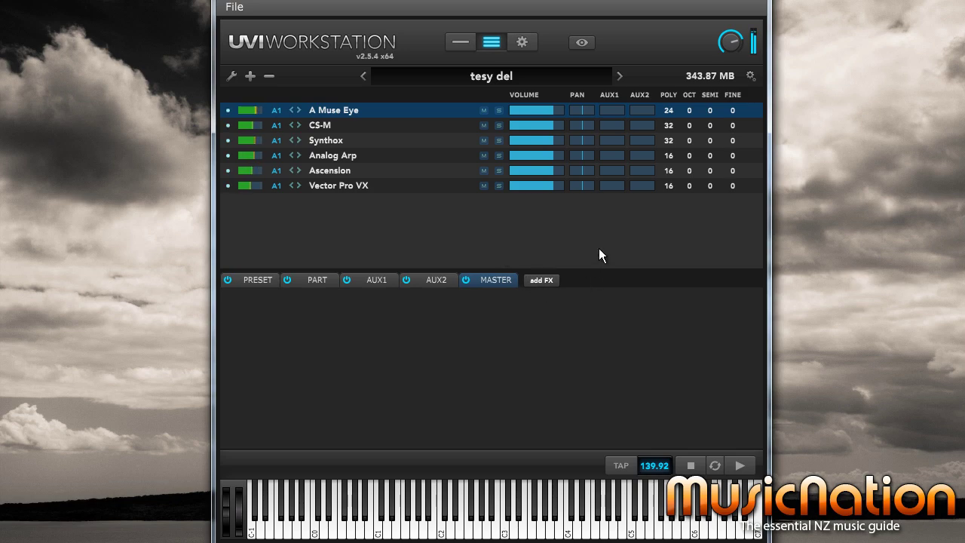
# Solo CS-M and Synthox, pan CS-M fully left and Synthox fully right, and lower Synthox's volume slightly.
pyautogui.click(498, 126)
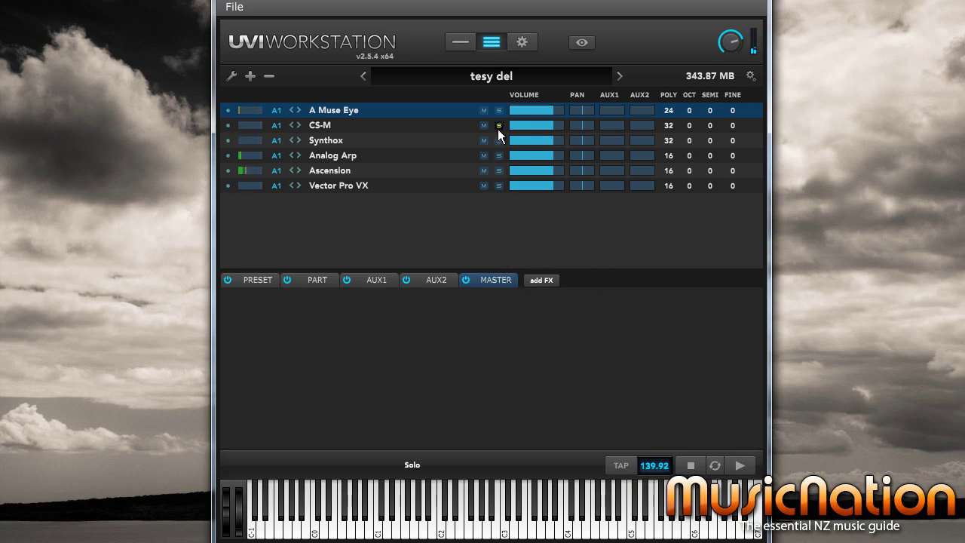
pyautogui.click(500, 141)
pyautogui.moveTo(588, 120); pyautogui.dragTo(642, 166)
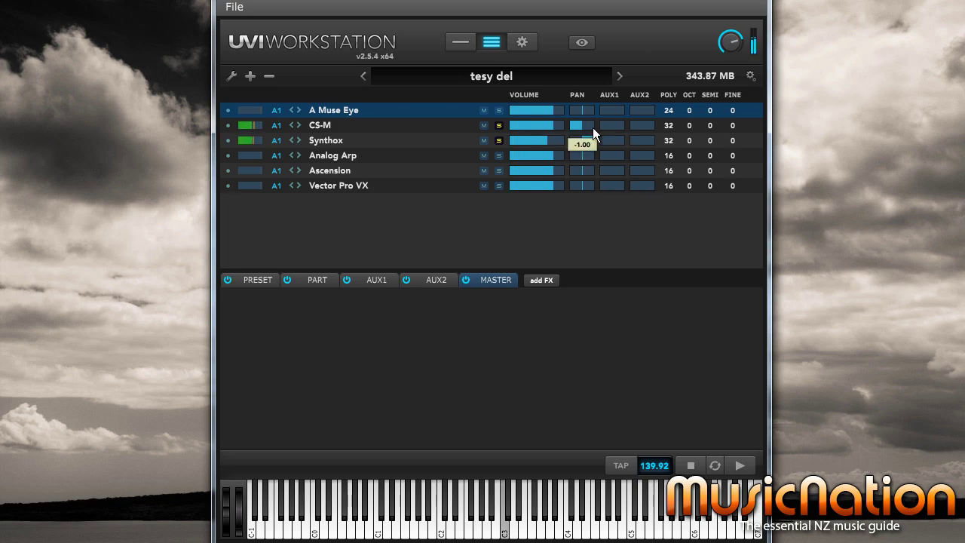
# Raise CS-M's AUX1 send to maximum and add the Analog Tape Delay effect with the Radio Delay preset to AUX1.
pyautogui.moveTo(611, 123); pyautogui.dragTo(608, 127)
pyautogui.click(381, 280)
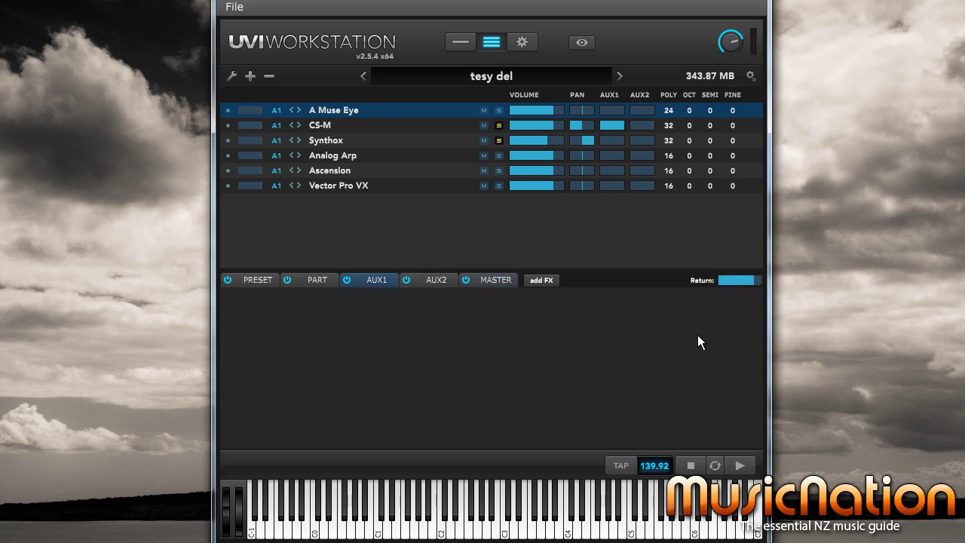
pyautogui.click(541, 280)
pyautogui.click(286, 287)
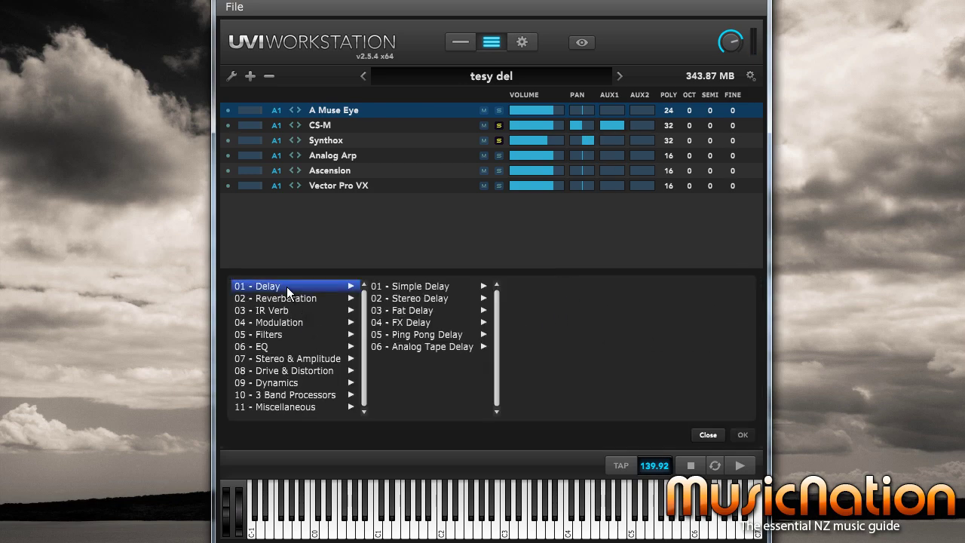
pyautogui.click(419, 347)
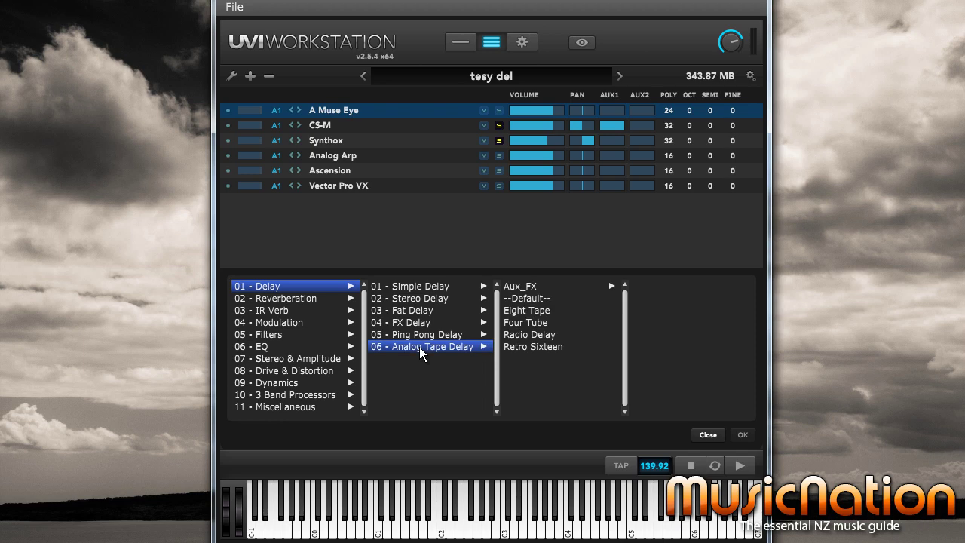
pyautogui.doubleClick(525, 332)
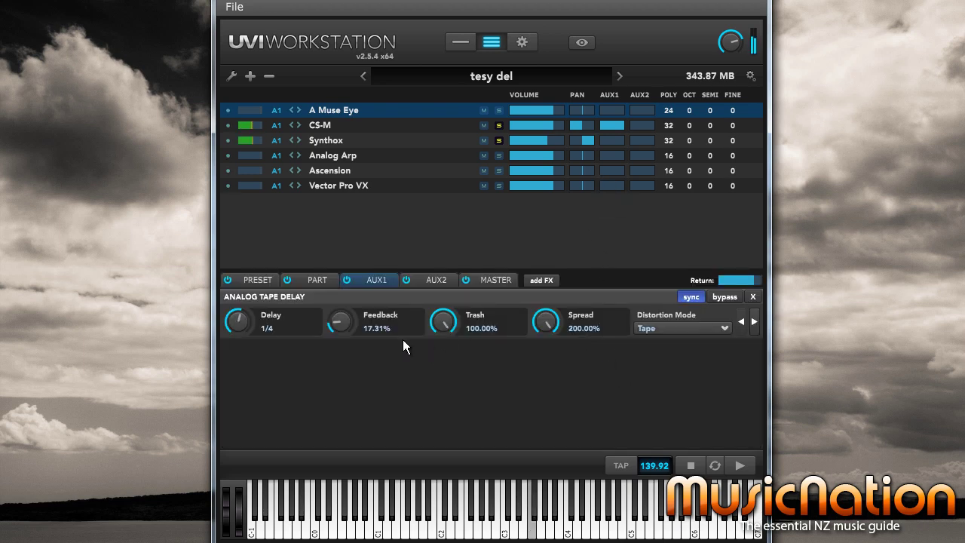
# Raise Synthox's AUX1 send to maximum, set the tape delay's feedback to 35.31%, and lower the AUX1 return level.
pyautogui.moveTo(352, 330); pyautogui.dragTo(352, 301)
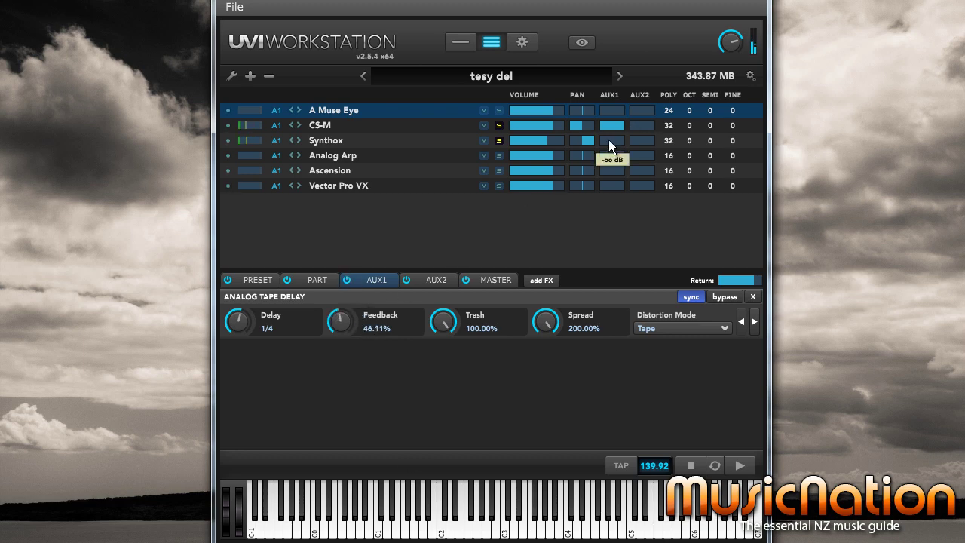
pyautogui.moveTo(608, 140); pyautogui.dragTo(635, 155)
pyautogui.moveTo(342, 347); pyautogui.dragTo(342, 353)
pyautogui.click(749, 283)
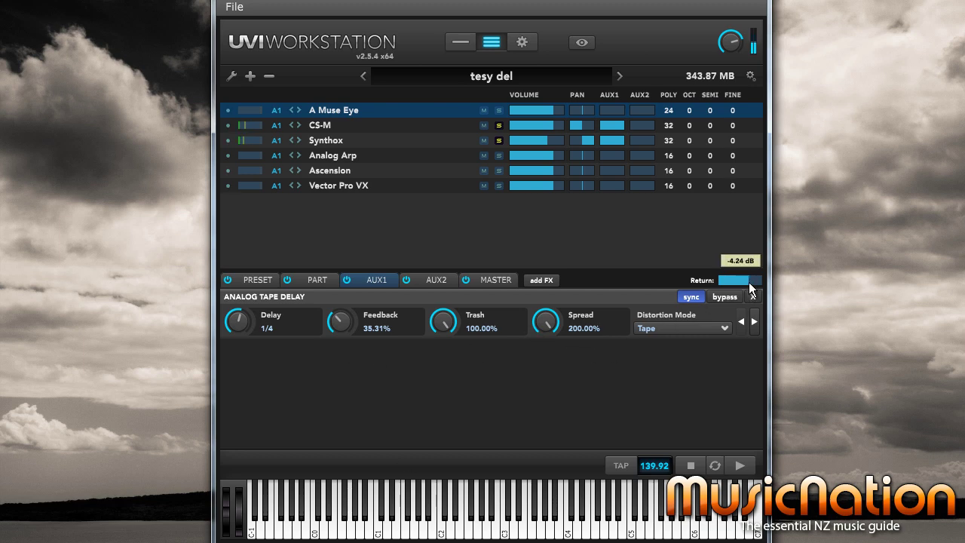
# Add A Muse Eye to the soloed parts, open its FMX1 editor, and set the filter cutoff to 40.
pyautogui.click(498, 110)
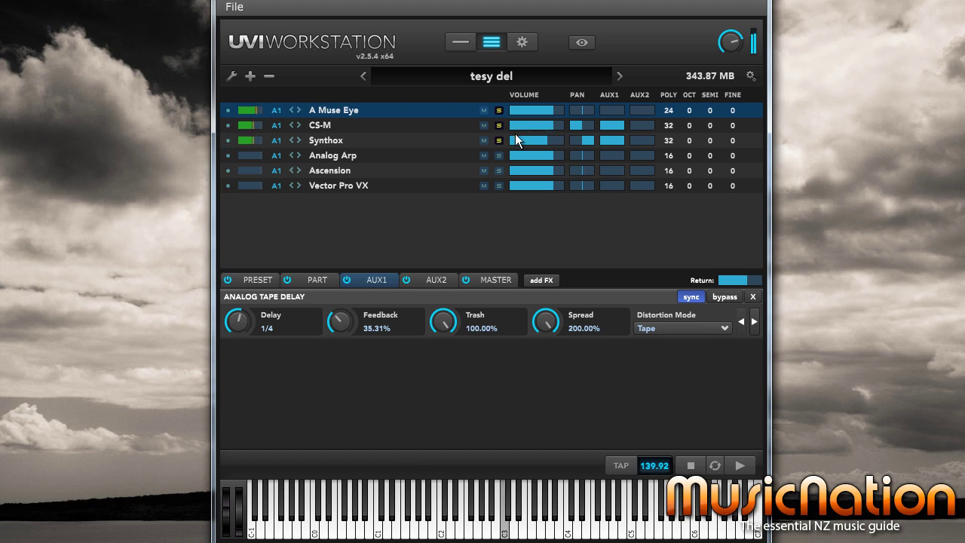
pyautogui.click(461, 41)
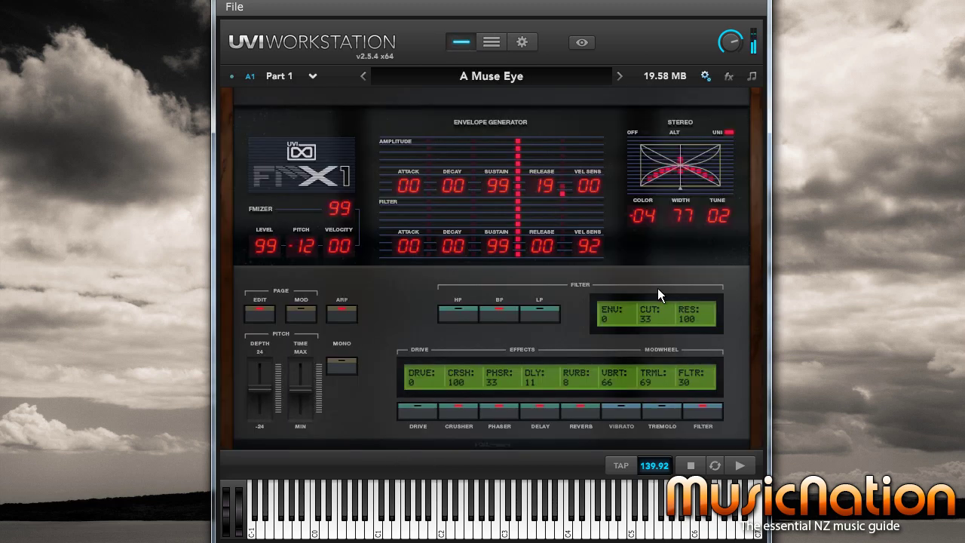
pyautogui.rightClick(647, 319)
pyautogui.click(646, 315)
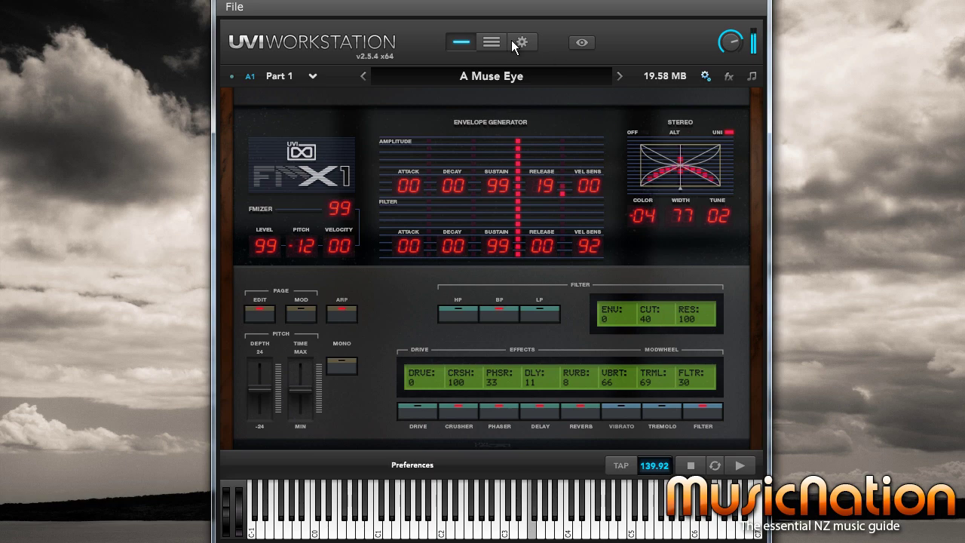
# Return to the multi view, clear the solos on A Muse Eye, CS-M and Synthox, and solo Analog Arp.
pyautogui.click(492, 42)
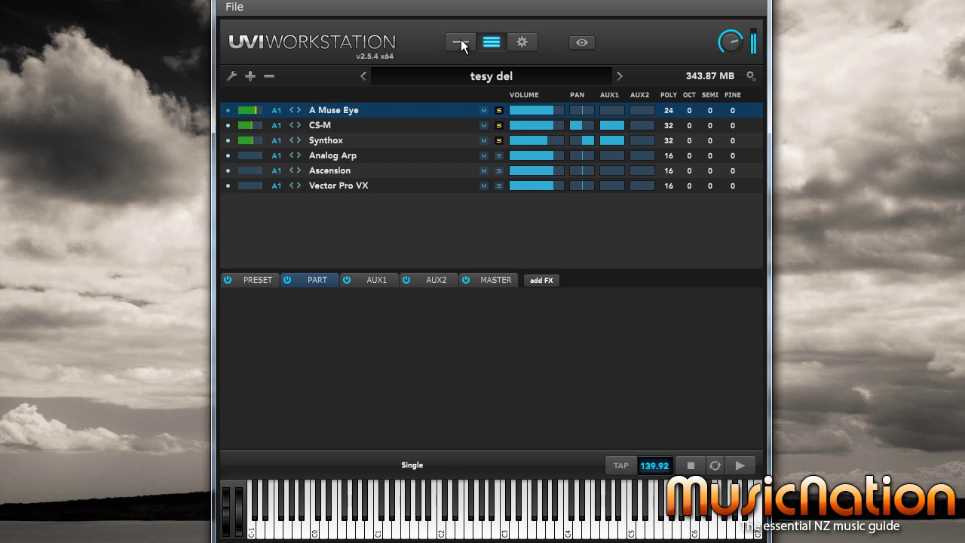
pyautogui.click(396, 155)
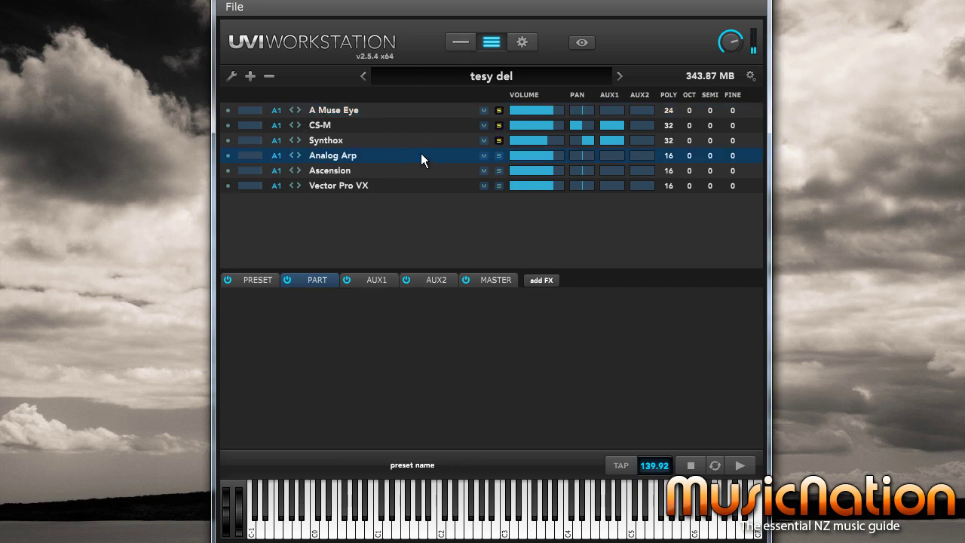
pyautogui.click(498, 125)
pyautogui.click(498, 110)
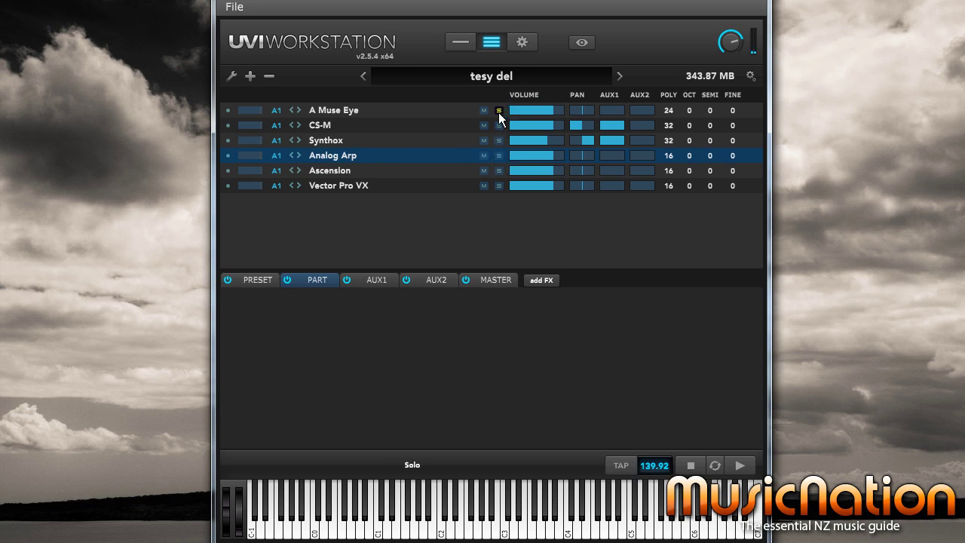
pyautogui.click(498, 155)
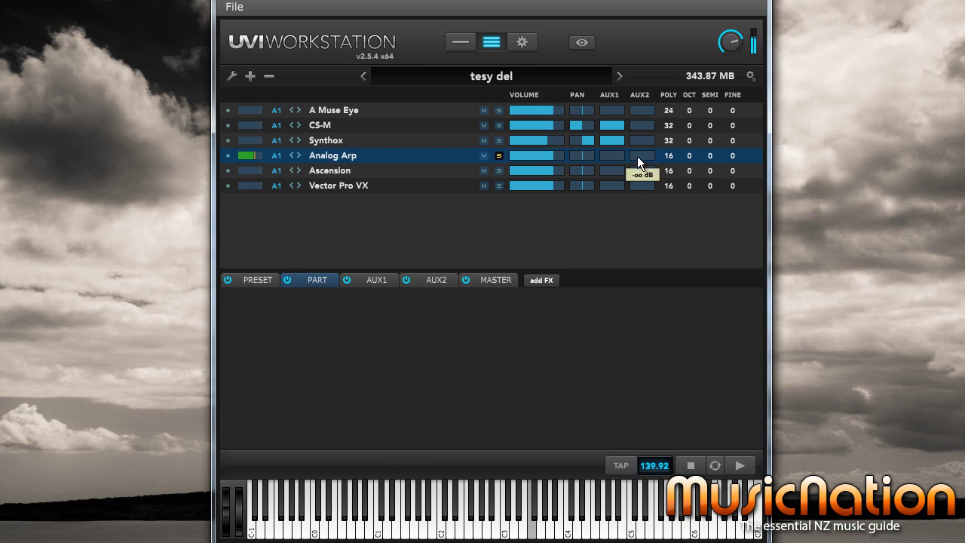
# Solo Ascension instead of Analog Arp and replace it with the WaveRunner Orange lead preset Eighty Four Lead.
pyautogui.click(500, 169)
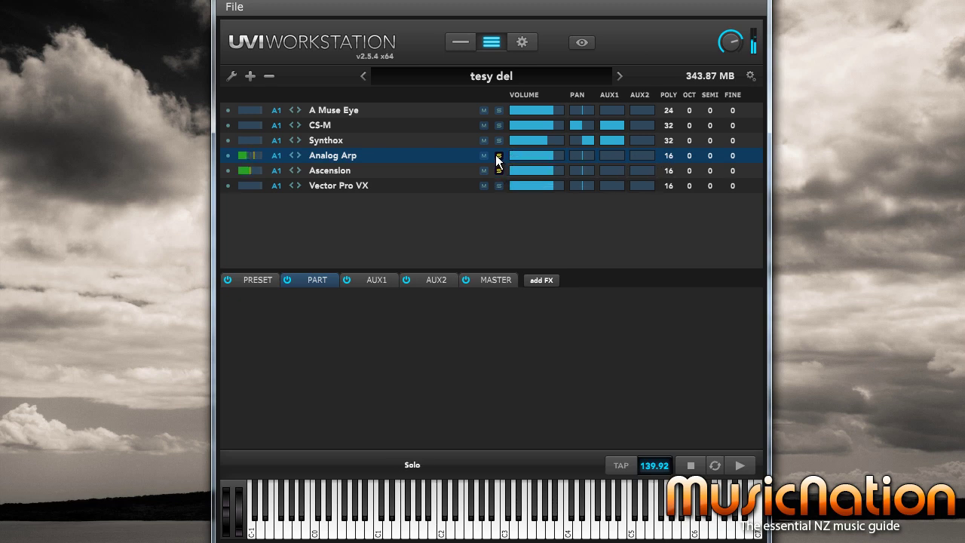
pyautogui.click(497, 156)
pyautogui.click(362, 171)
pyautogui.click(459, 42)
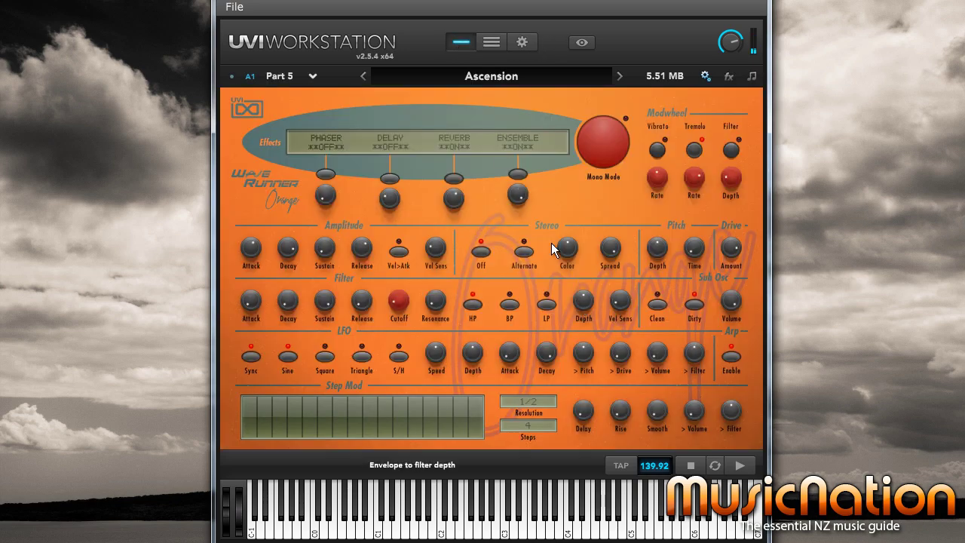
pyautogui.click(577, 44)
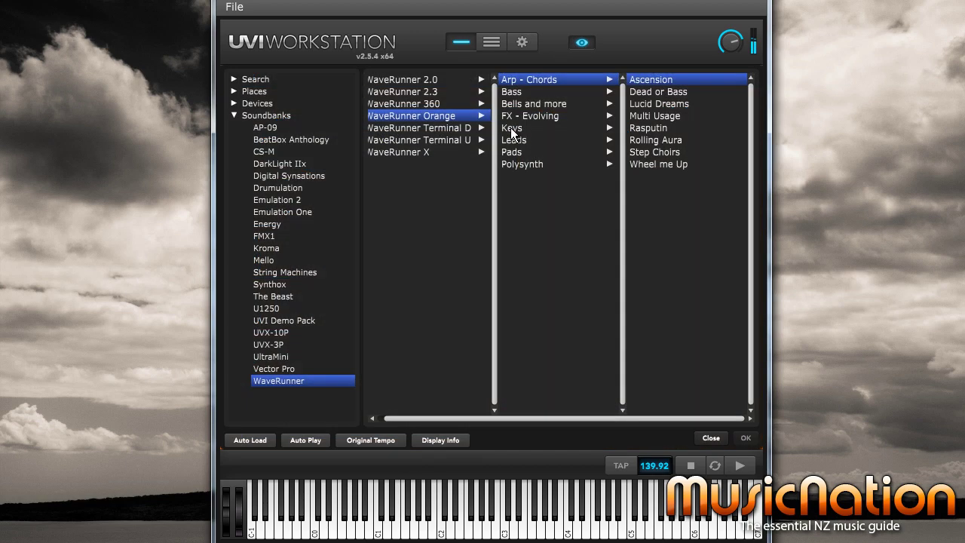
pyautogui.click(514, 139)
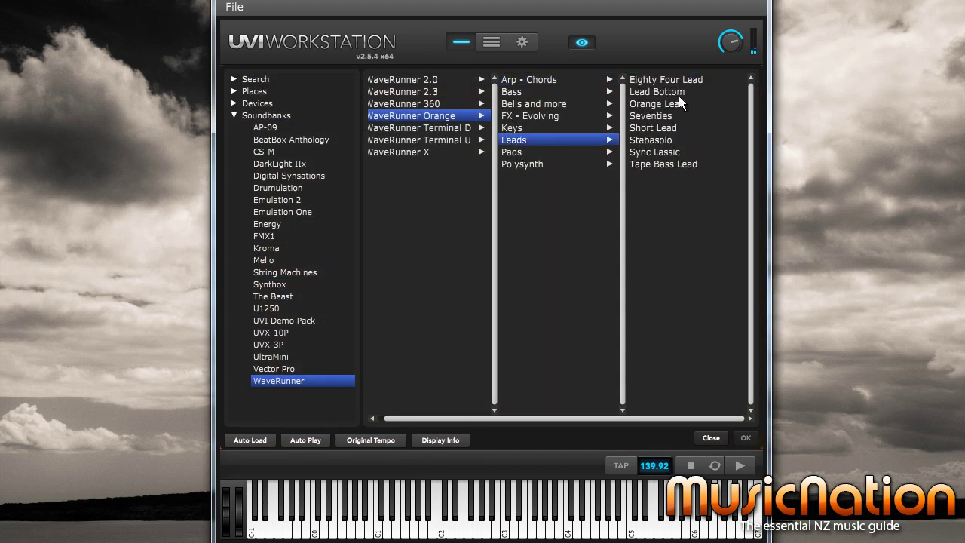
pyautogui.doubleClick(664, 80)
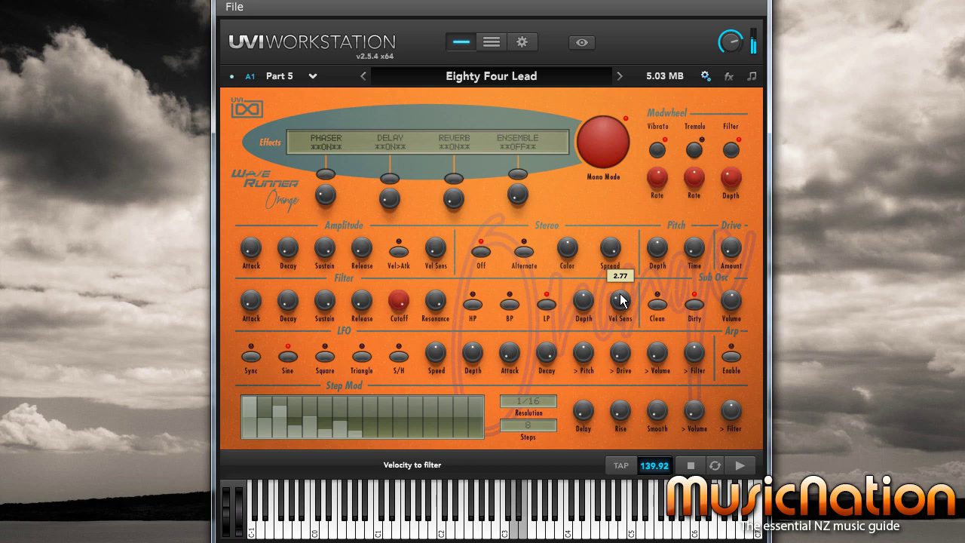
# Solo Vector Pro VX instead of Eighty Four Lead, open its editor, and reload the 00-Init preset.
pyautogui.click(492, 42)
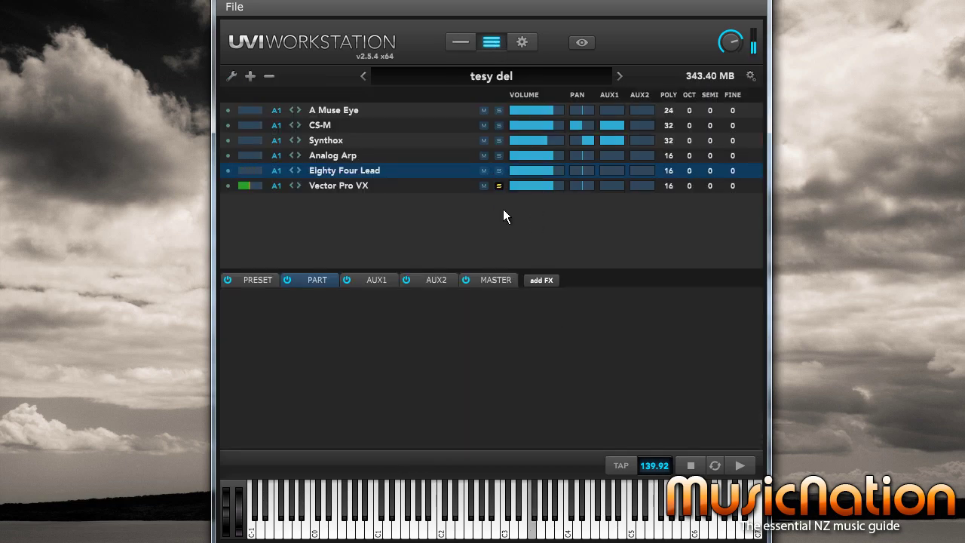
pyautogui.click(461, 42)
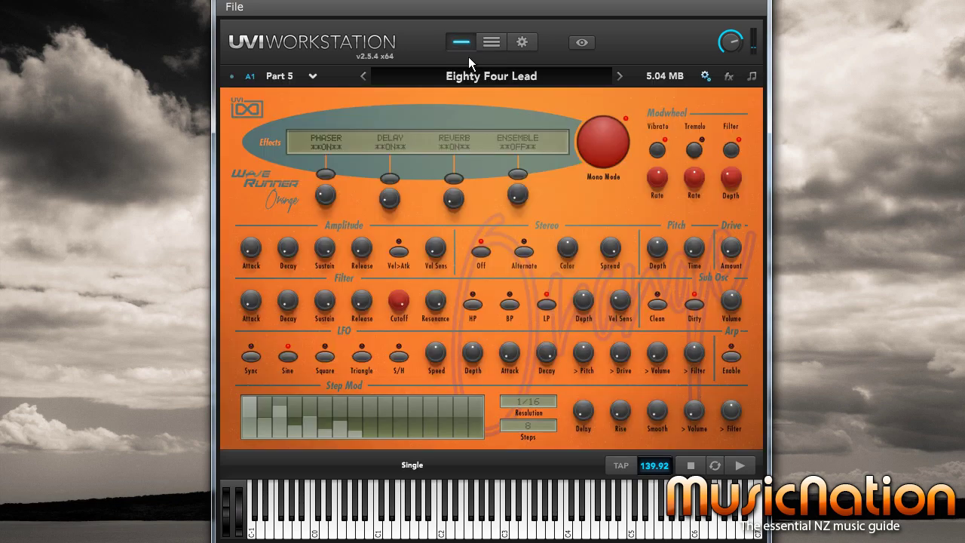
pyautogui.click(315, 77)
pyautogui.click(324, 159)
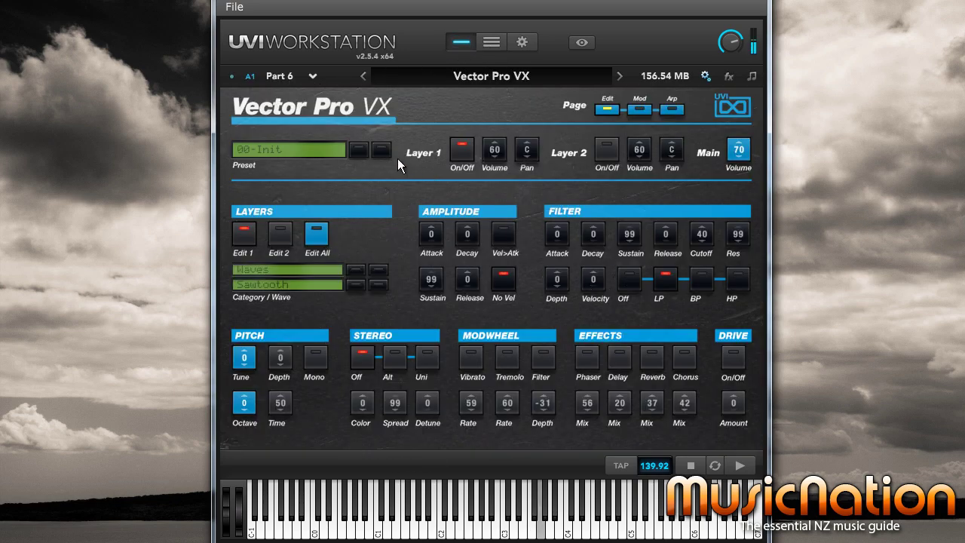
pyautogui.click(360, 150)
pyautogui.click(374, 156)
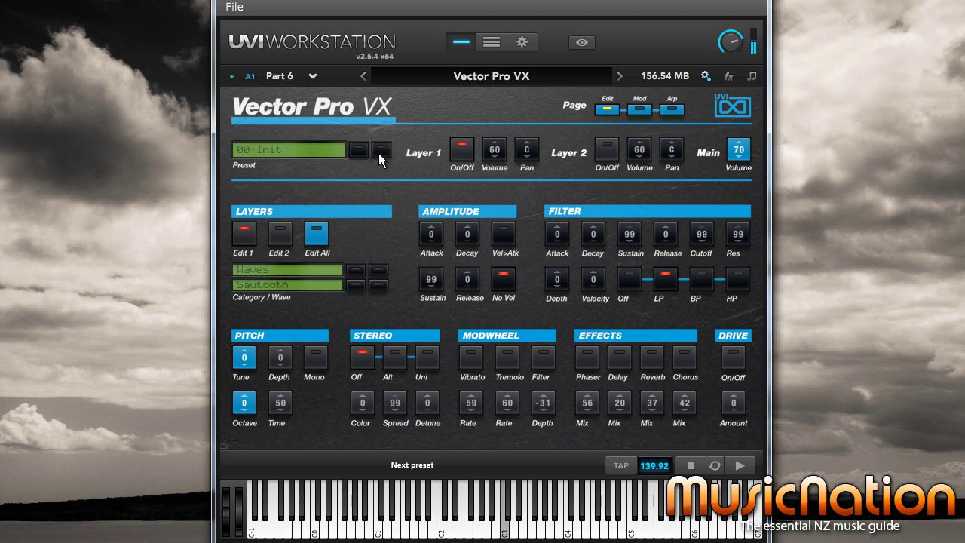
# Return to the multi view, keep Vector Pro VX soloed, and raise its AUX2 send to maximum.
pyautogui.click(491, 41)
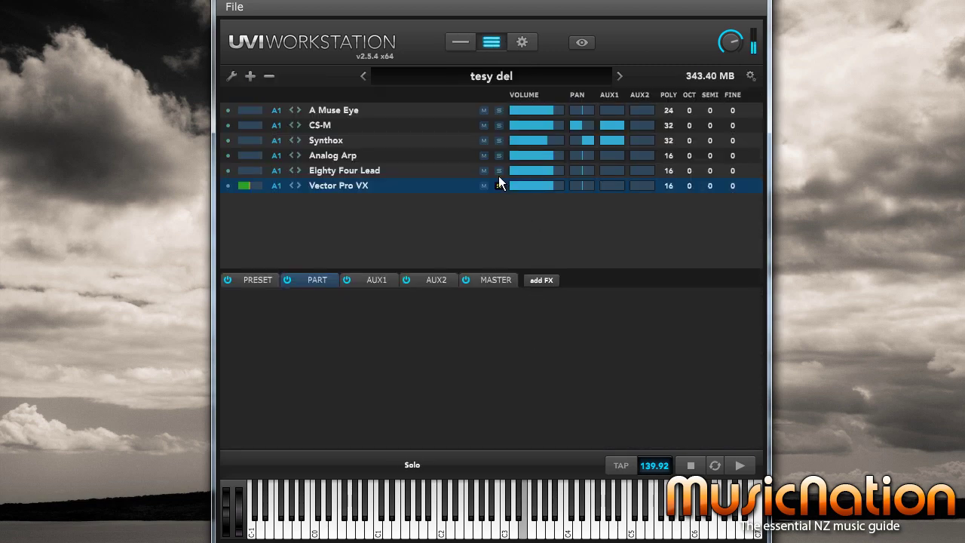
pyautogui.click(499, 186)
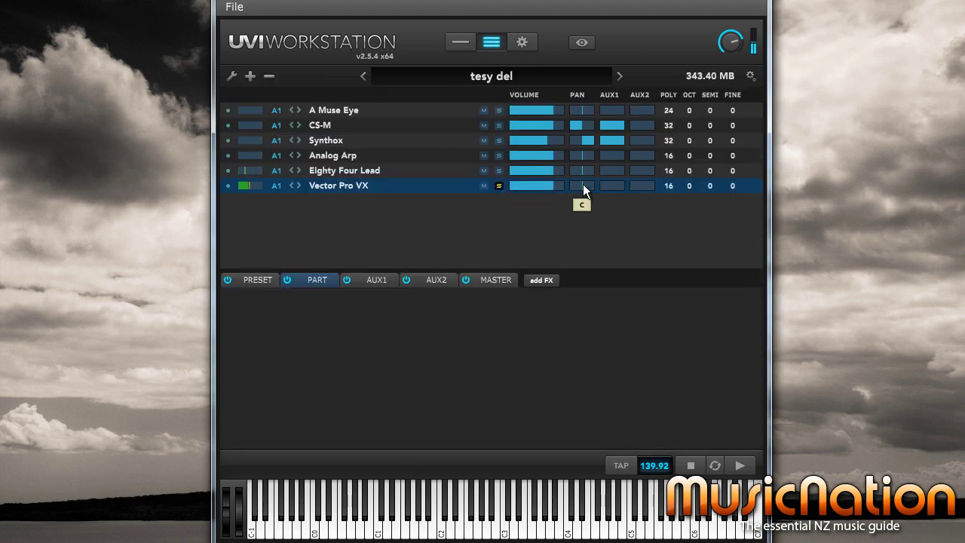
pyautogui.doubleClick(636, 187)
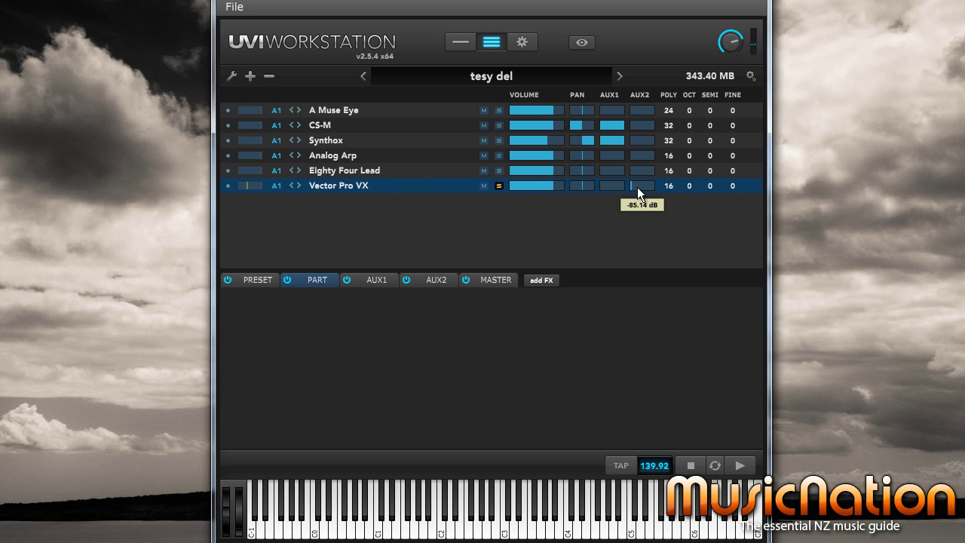
# Add an Overdrive effect with the For my Guitar preset to AUX2.
pyautogui.click(376, 280)
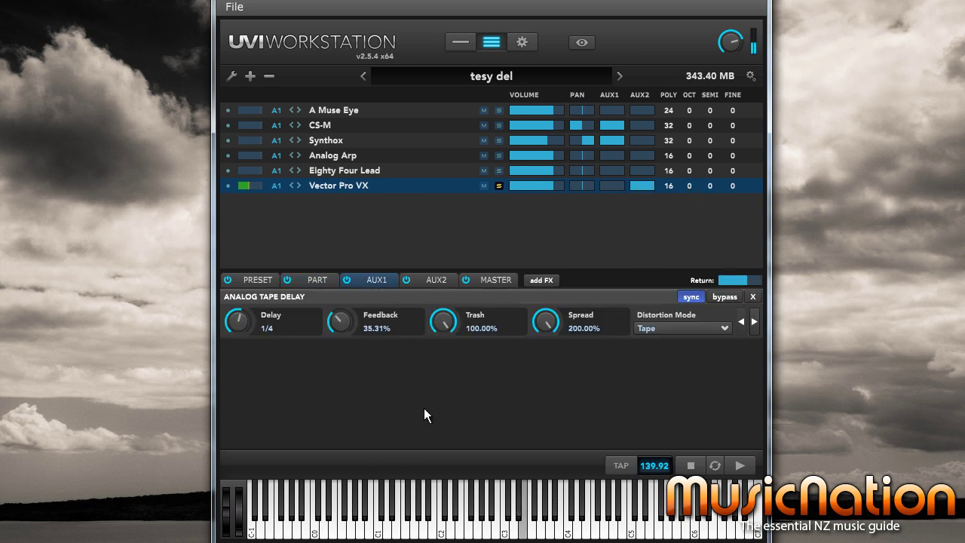
pyautogui.click(422, 280)
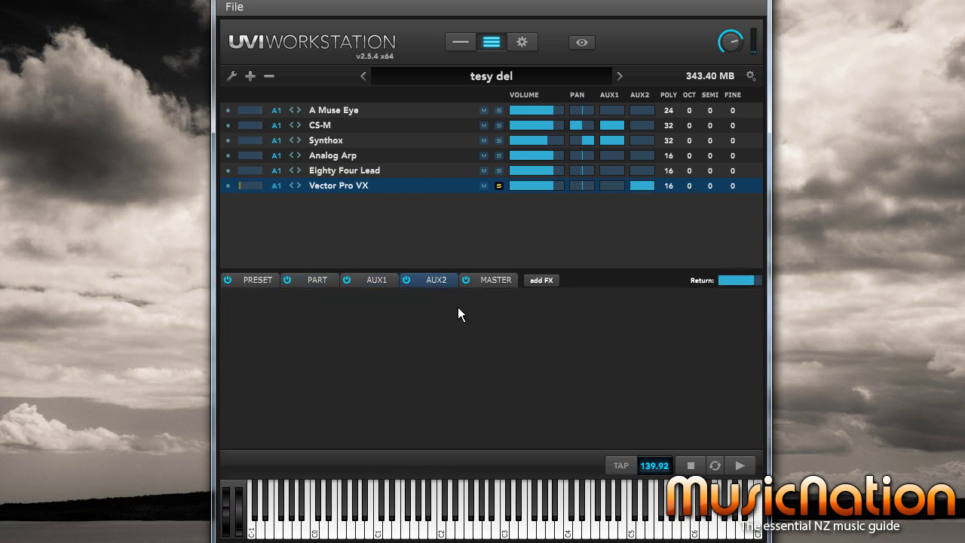
pyautogui.click(541, 281)
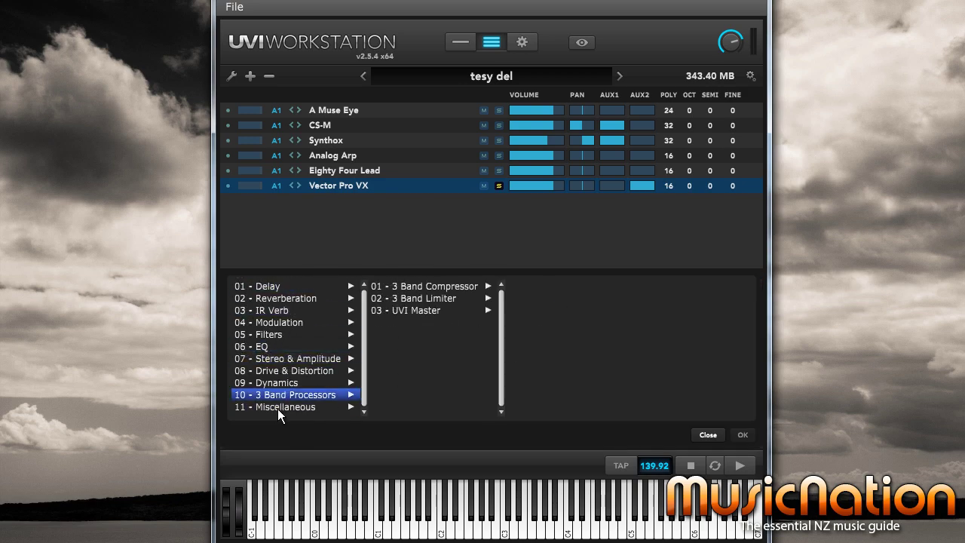
pyautogui.moveTo(276, 370)
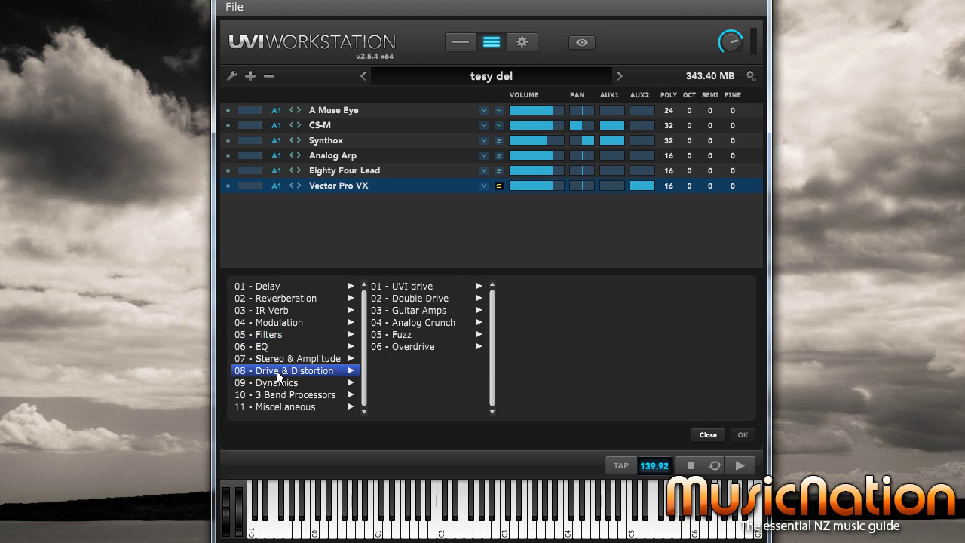
pyautogui.moveTo(481, 352)
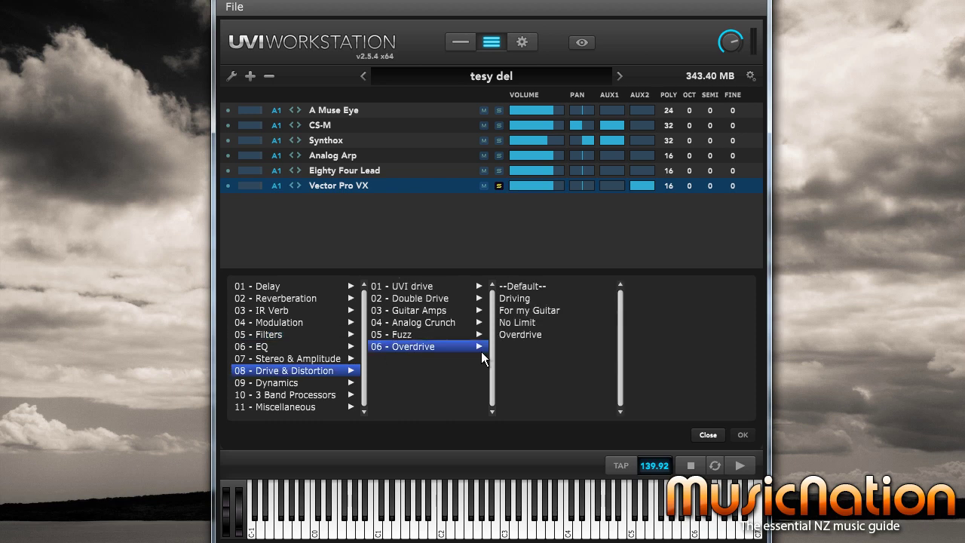
pyautogui.click(527, 310)
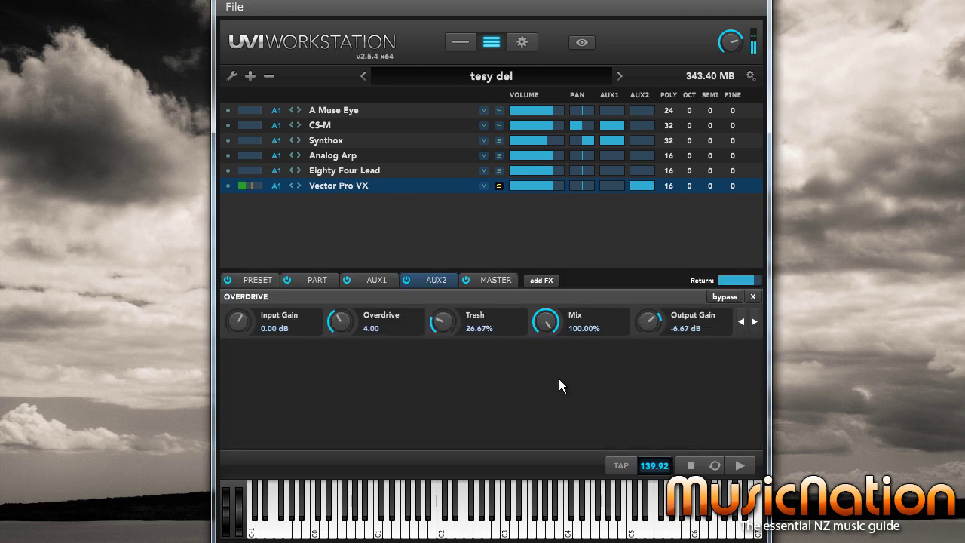
# Set the AUX2 Overdrive to Overdrive 10.00, Trash 64.27%, Input Gain -3.60 dB, Mix 94.40% and Output Gain about -9.67 dB.
pyautogui.moveTo(441, 323); pyautogui.dragTo(444, 254)
pyautogui.moveTo(340, 322); pyautogui.dragTo(343, 200)
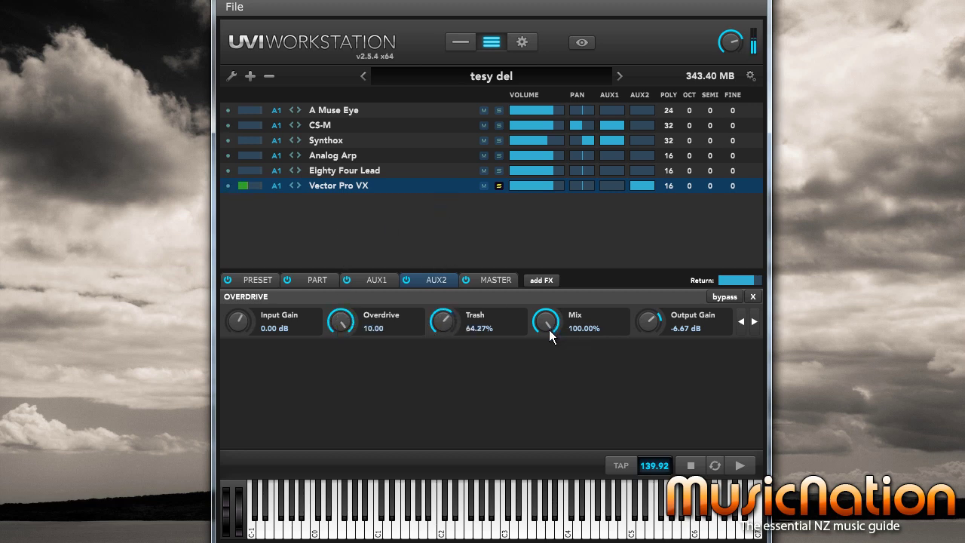
pyautogui.moveTo(251, 333); pyautogui.dragTo(280, 336)
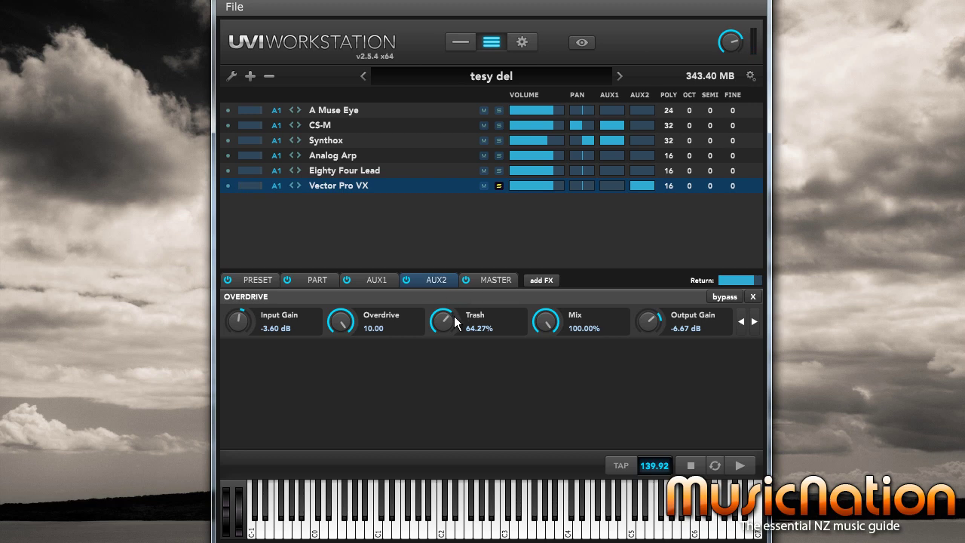
pyautogui.moveTo(546, 321)
pyautogui.mouseDown()
pyautogui.moveTo(551, 369)
pyautogui.moveTo(554, 332)
pyautogui.mouseUp()
pyautogui.moveTo(652, 318); pyautogui.dragTo(647, 426)
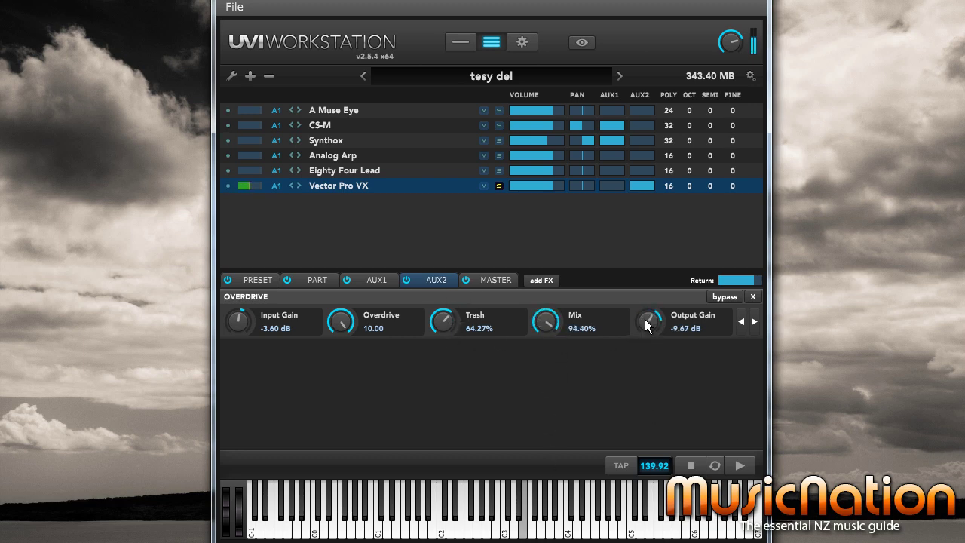
# Replace the AUX2 effect with the Overdrive preset No Limit, and swap that for the Fuzz preset Fuzz Mania.
pyautogui.click(454, 293)
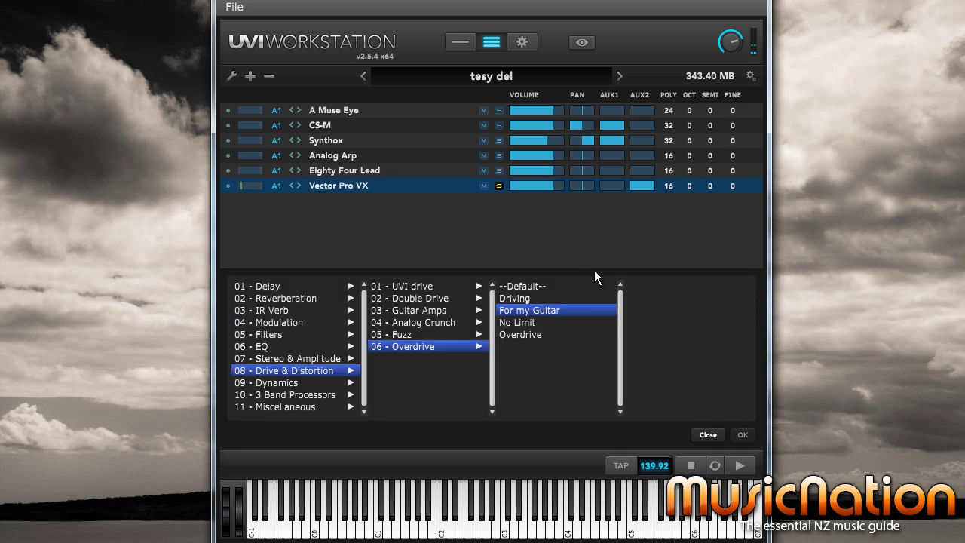
pyautogui.doubleClick(531, 323)
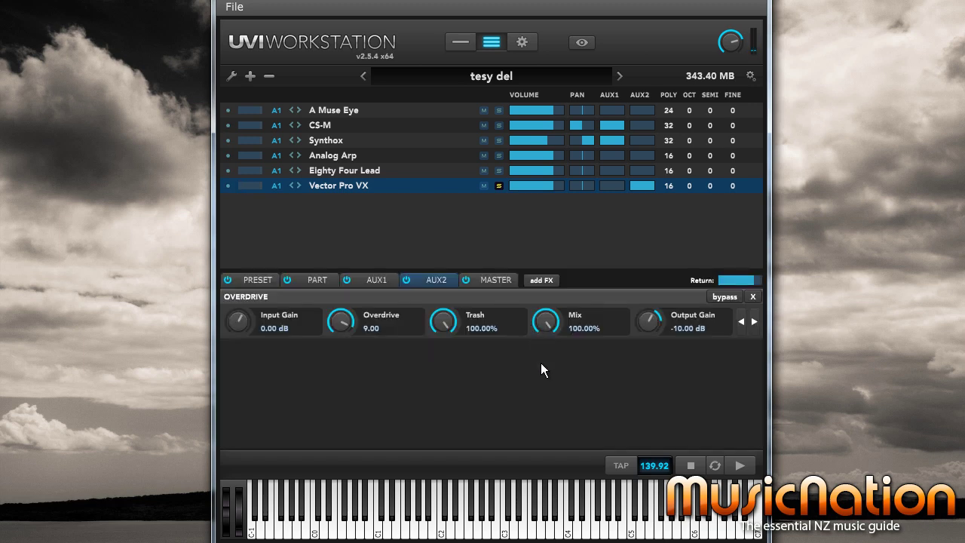
pyautogui.click(456, 293)
pyautogui.click(403, 334)
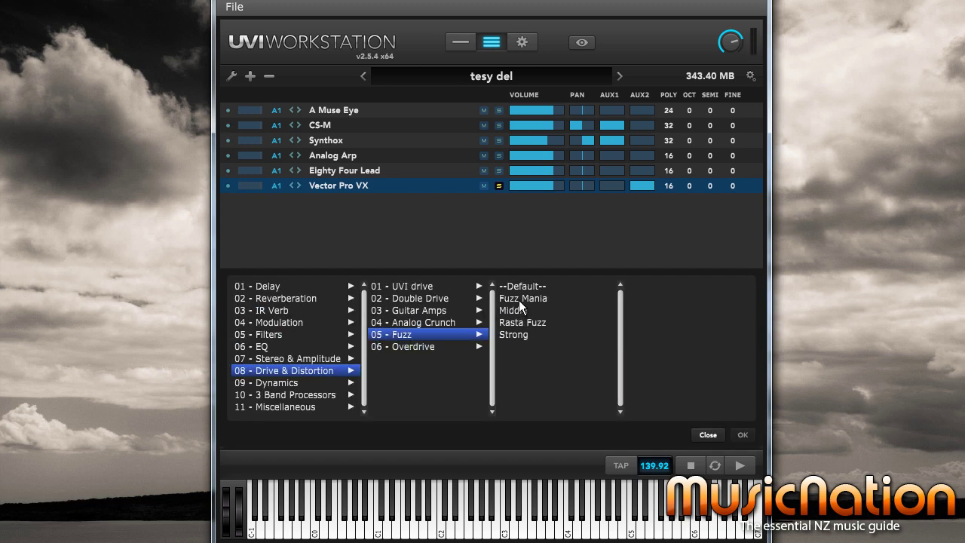
pyautogui.doubleClick(519, 300)
# Replace the Fuzz effect on AUX2 with the Analog Crunch preset Honnest.
pyautogui.click(465, 298)
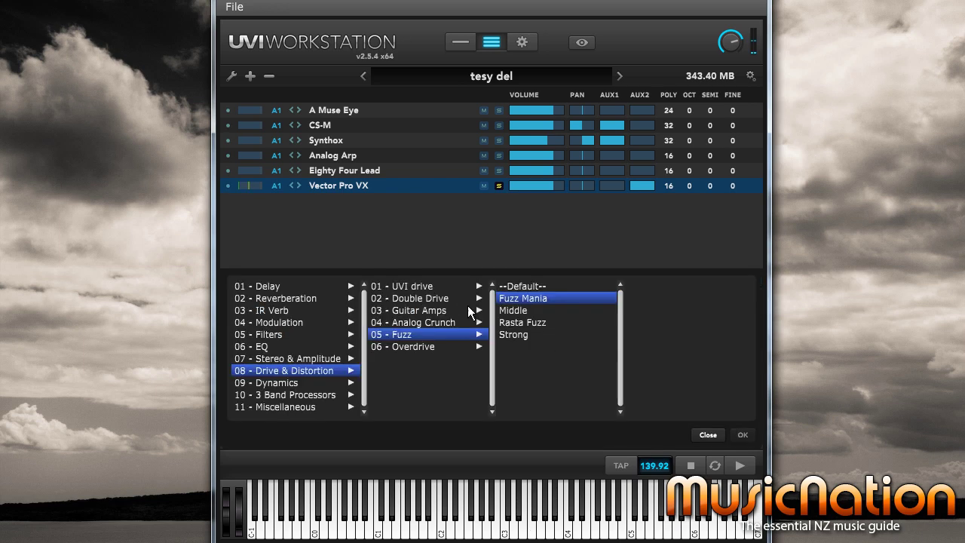
pyautogui.click(408, 323)
pyautogui.doubleClick(518, 324)
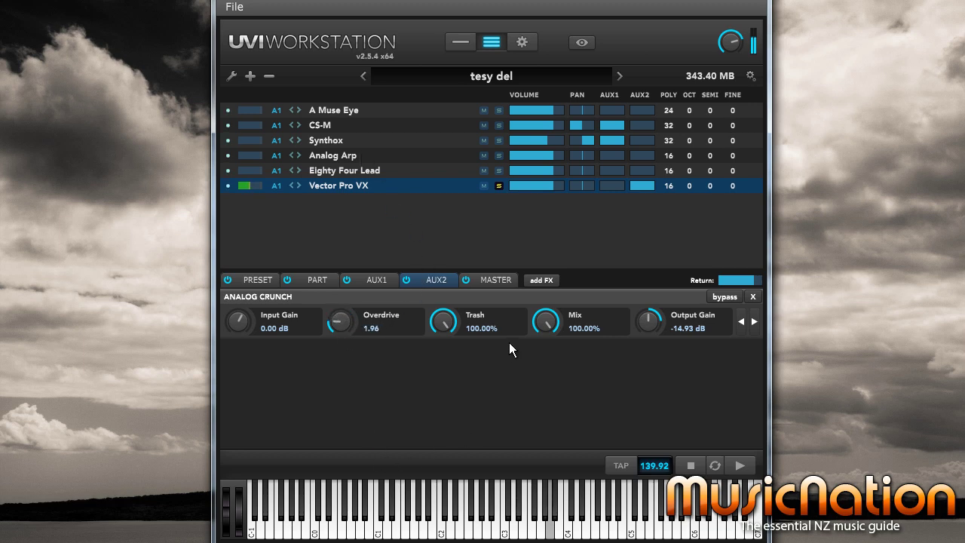
# Replace the Analog Crunch on AUX2 with a Robotizer preset from the Miscellaneous effects.
pyautogui.click(487, 296)
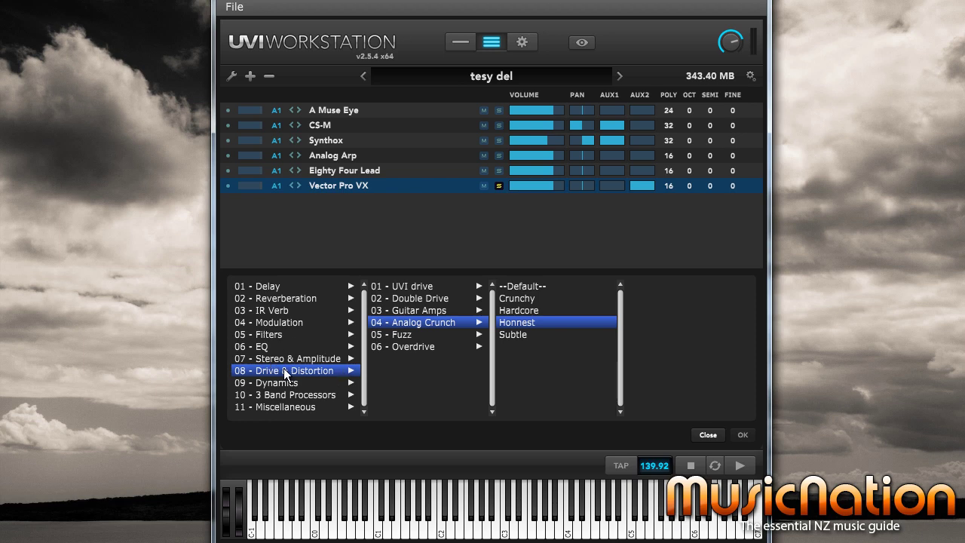
pyautogui.click(285, 404)
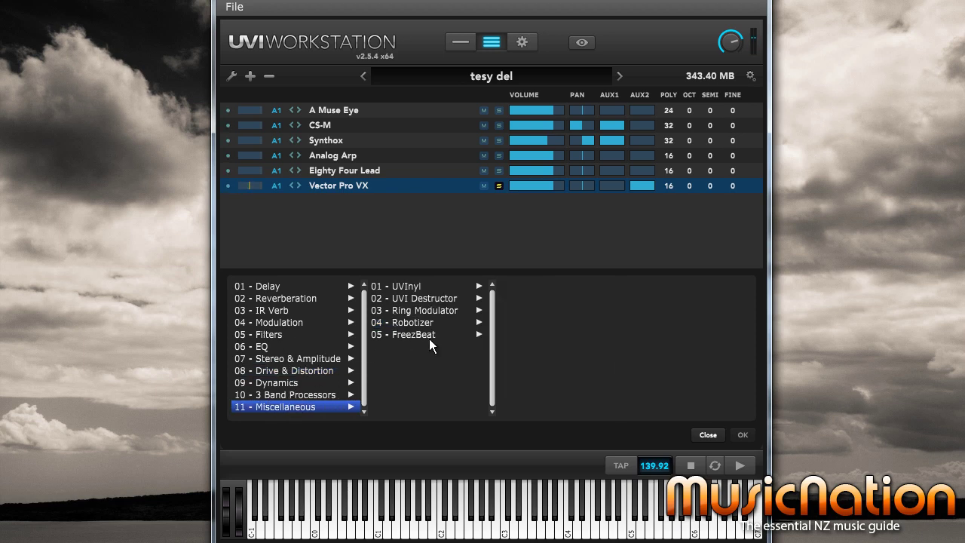
pyautogui.click(410, 324)
pyautogui.doubleClick(520, 298)
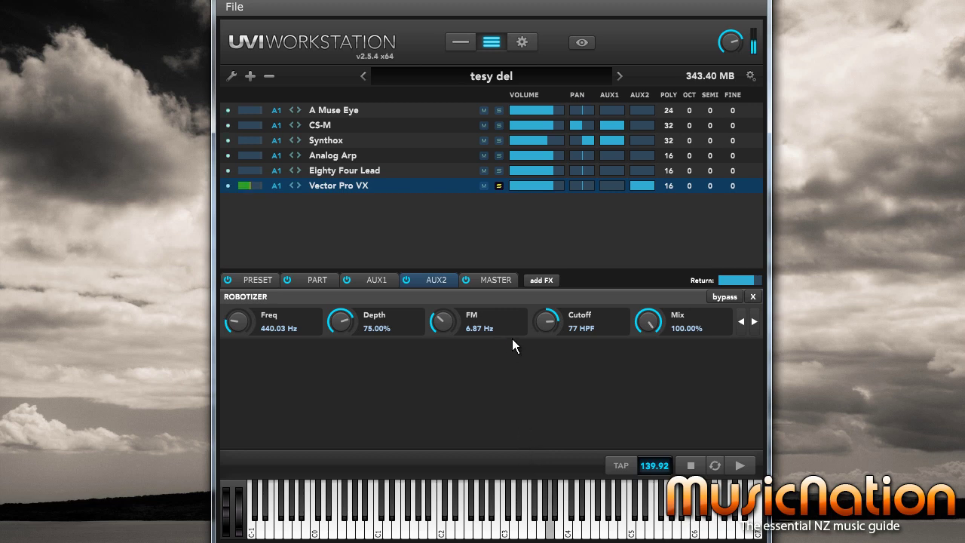
# Set the Robotizer to Freq 240.04 Hz, Depth 64.20%, FM 7.89 Hz and Cutoff 90 LPF.
pyautogui.moveTo(442, 324); pyautogui.dragTo(431, 261)
pyautogui.moveTo(340, 321); pyautogui.dragTo(321, 335)
pyautogui.moveTo(234, 310); pyautogui.dragTo(251, 330)
pyautogui.moveTo(581, 324); pyautogui.dragTo(549, 339)
pyautogui.moveTo(451, 325); pyautogui.dragTo(462, 392)
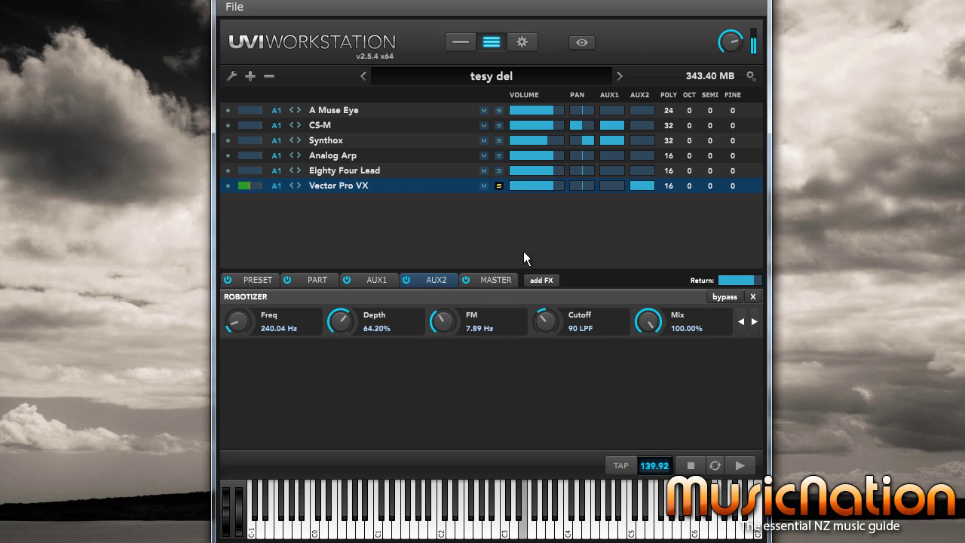
# Clear the solos on Vector Pro VX and Eighty Four Lead so all parts play, and lower the master volume.
pyautogui.click(500, 171)
pyautogui.click(498, 187)
pyautogui.click(498, 170)
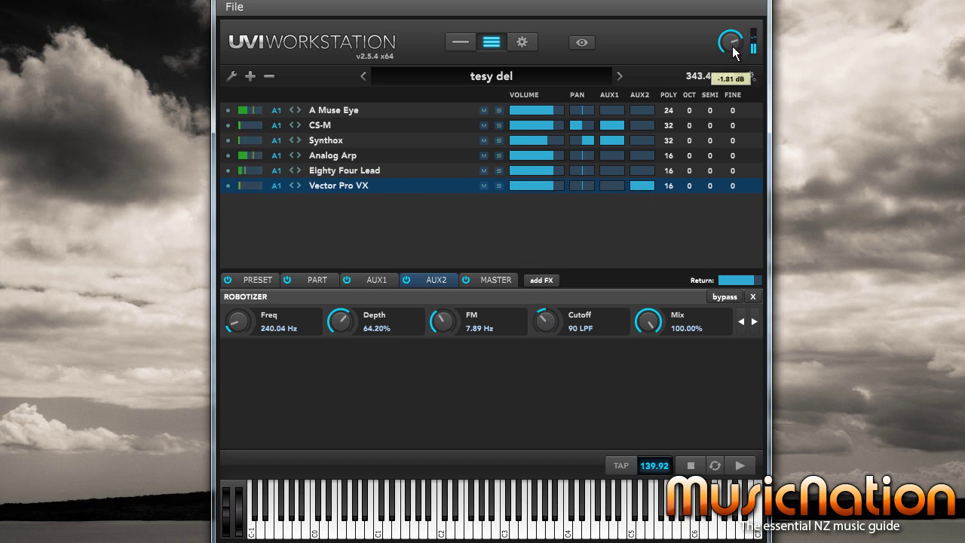
pyautogui.moveTo(732, 46); pyautogui.dragTo(733, 70)
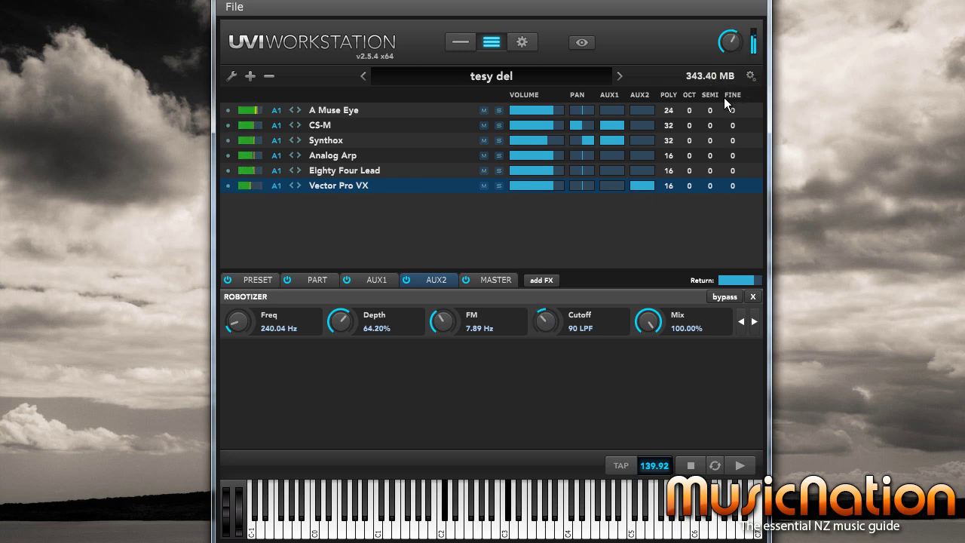
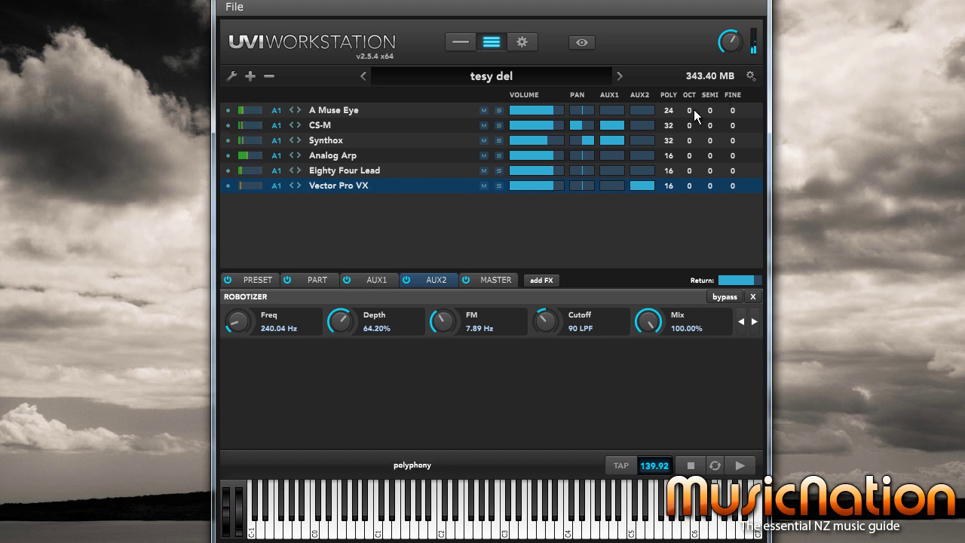
# Check the parts' expert-mode settings, return to normal mode, and audition Eighty Four Lead in solo before clearing its solo.
pyautogui.click(750, 76)
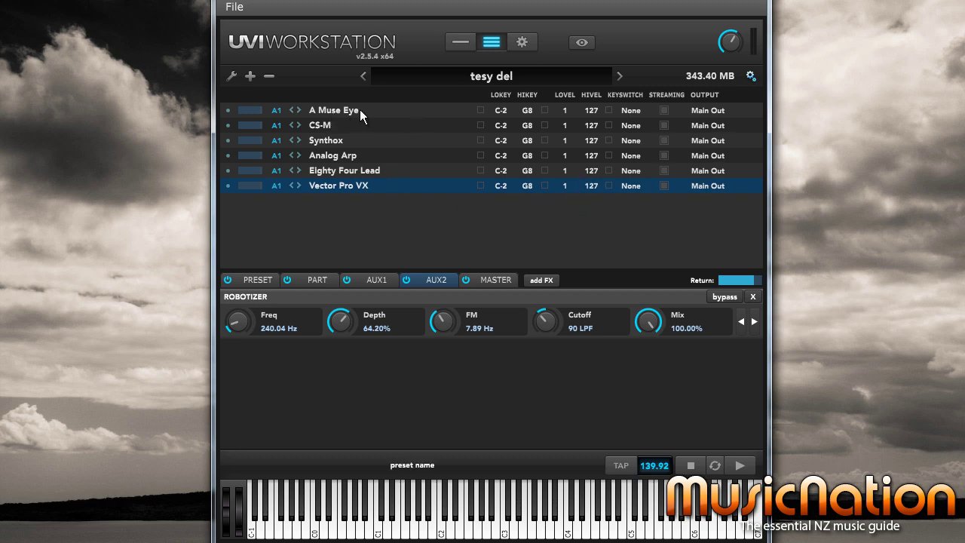
pyautogui.click(751, 75)
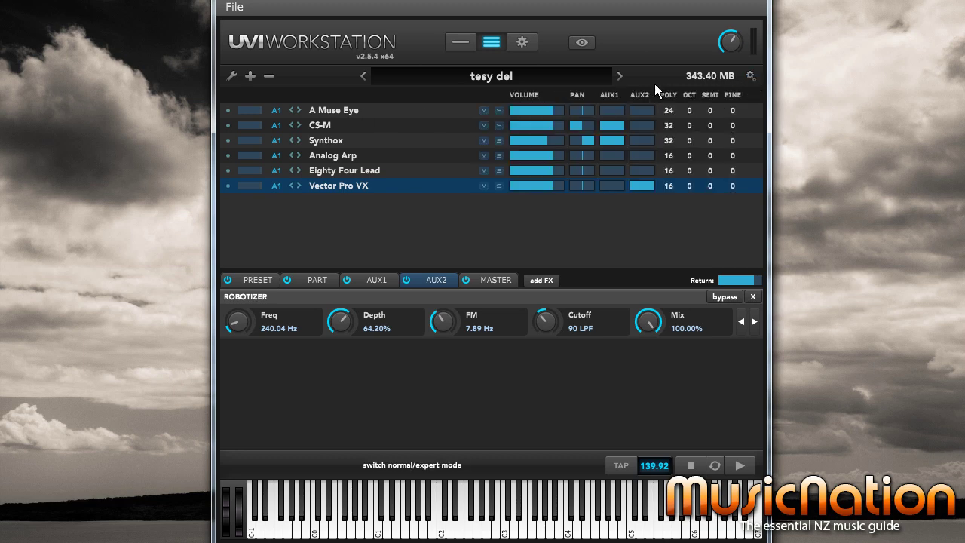
pyautogui.click(499, 171)
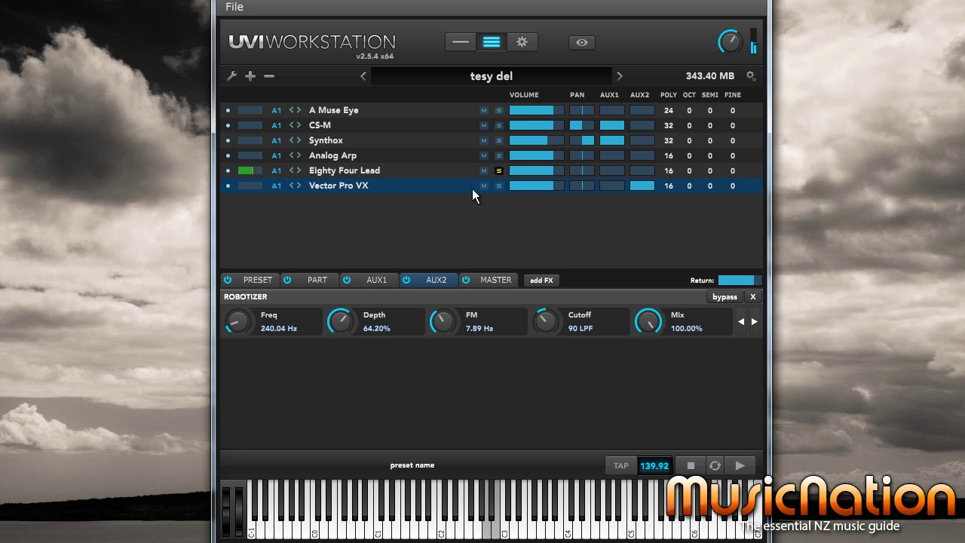
pyautogui.click(498, 170)
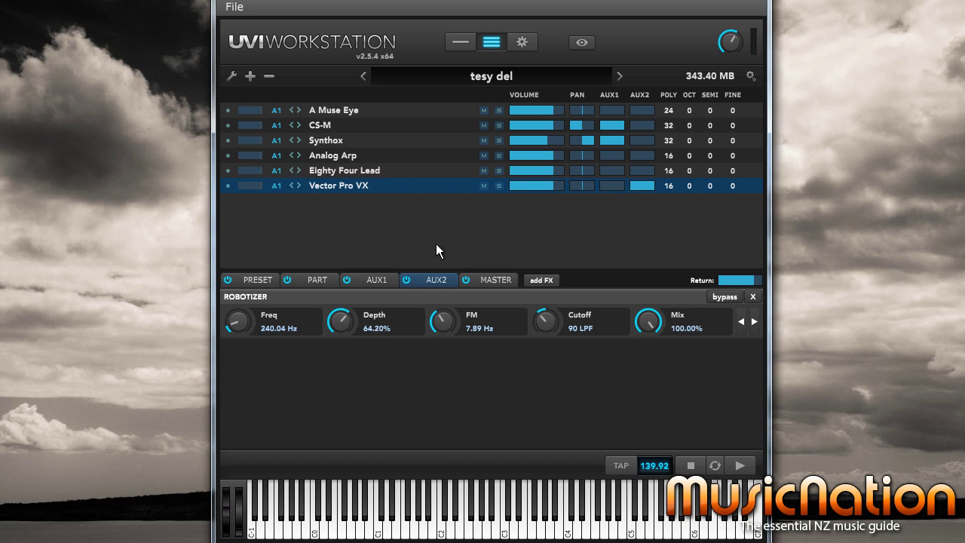
# Compare the single-part editor of Vector Pro VX with the multi view, ending in the multi view.
pyautogui.click(460, 42)
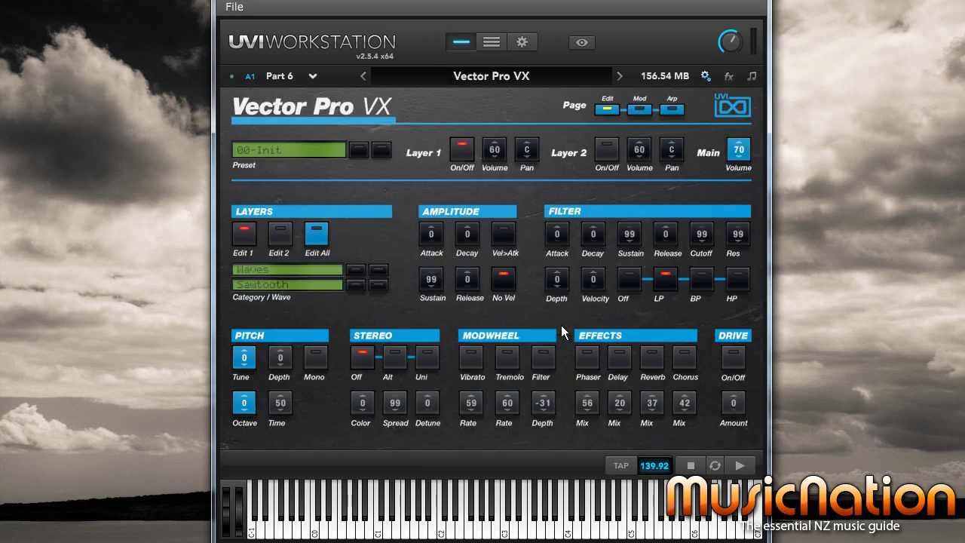
pyautogui.click(492, 41)
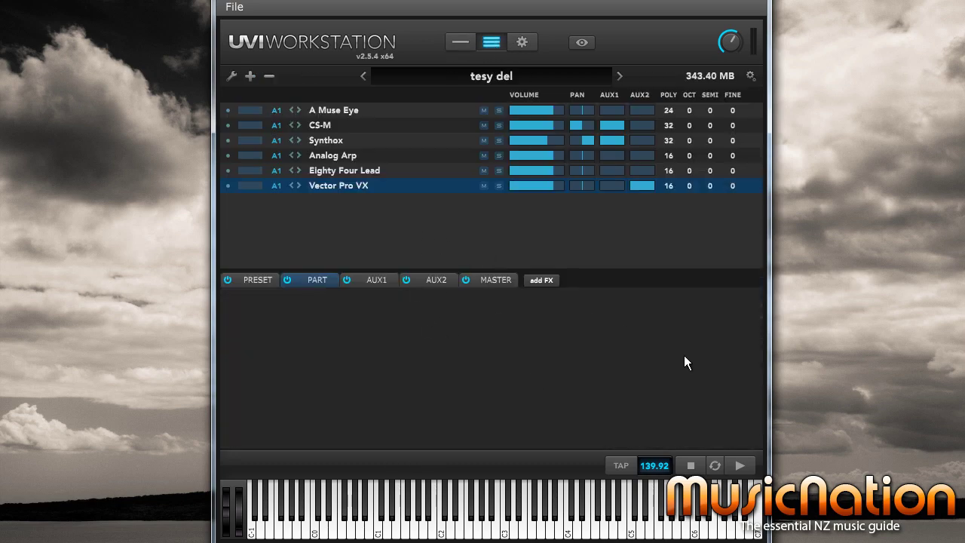
pyautogui.click(468, 41)
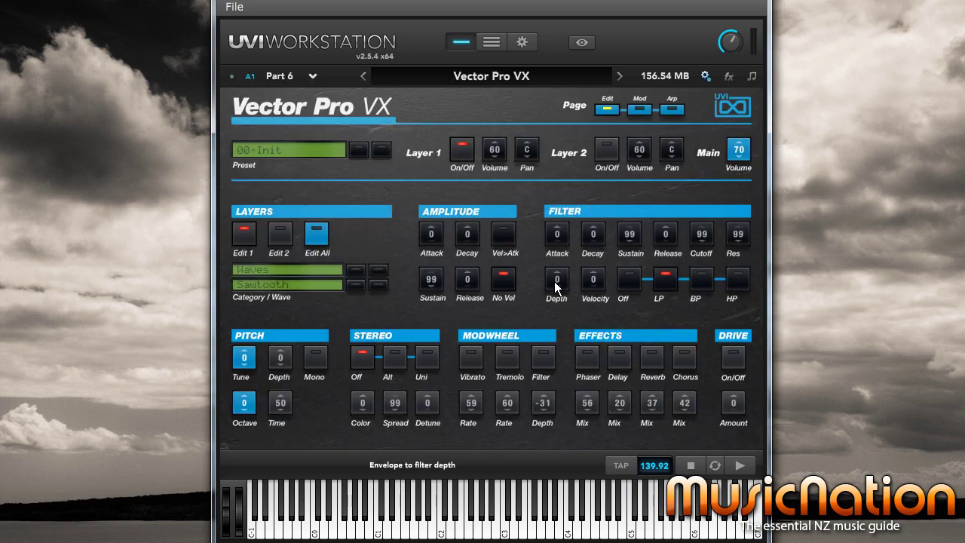
pyautogui.click(491, 43)
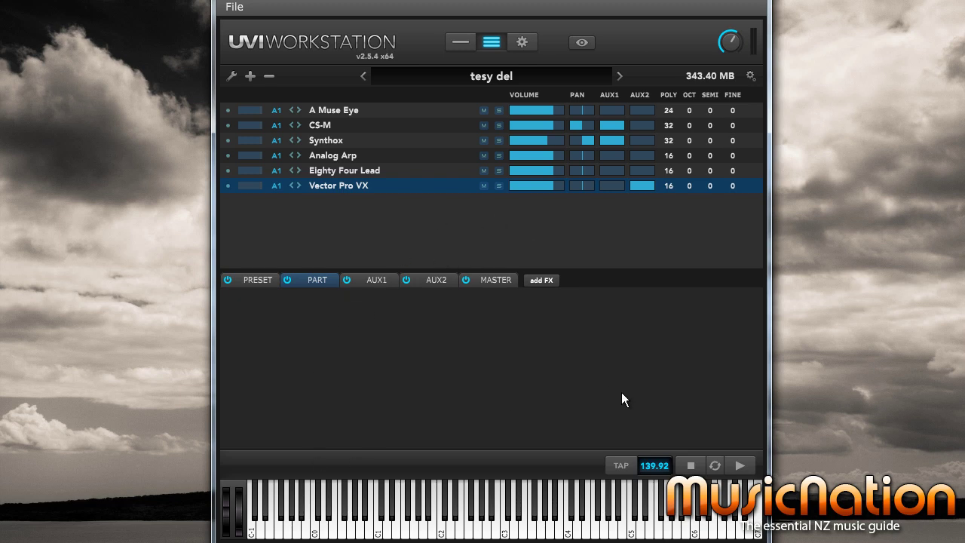
pyautogui.click(463, 41)
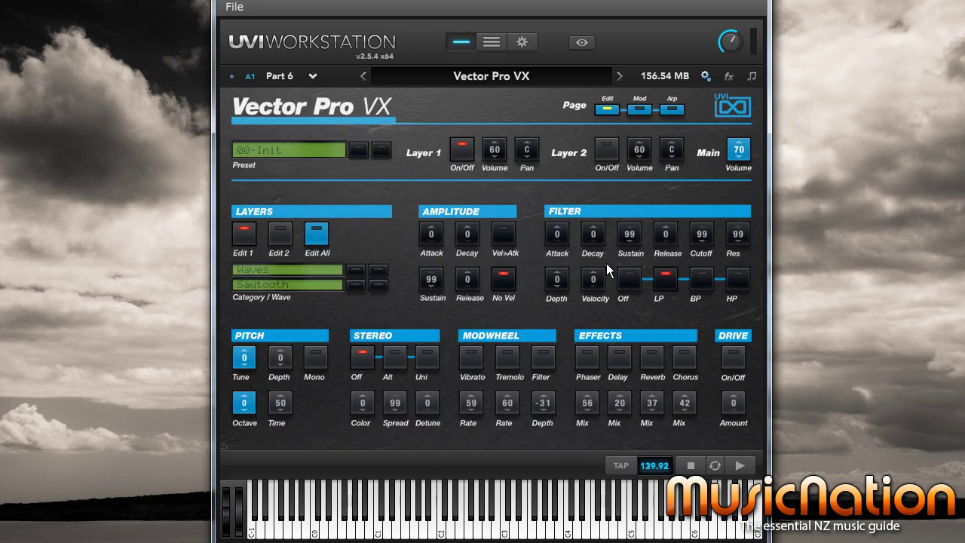
pyautogui.click(499, 37)
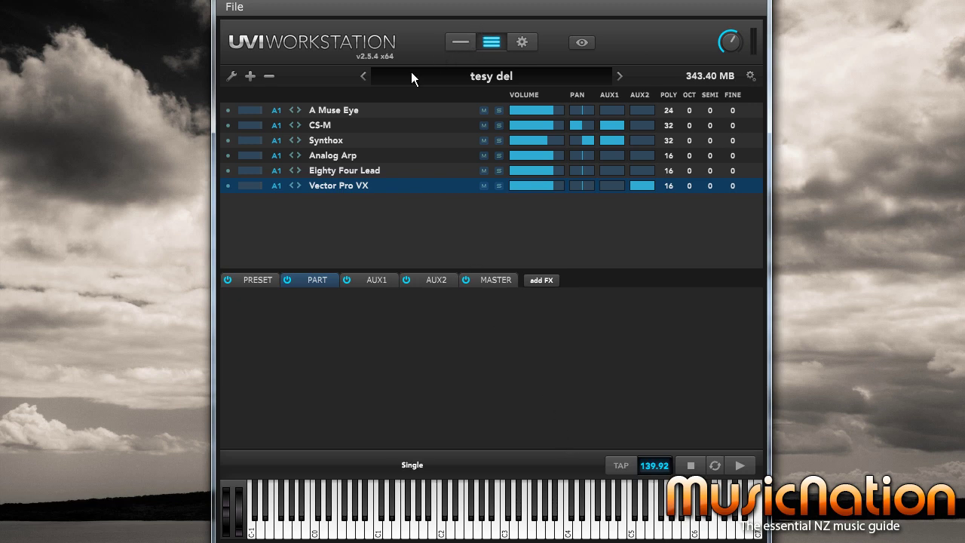
# Browse the parts in the multi, select Eighty Four Lead and open its editor.
pyautogui.click(338, 155)
pyautogui.click(341, 127)
pyautogui.click(344, 111)
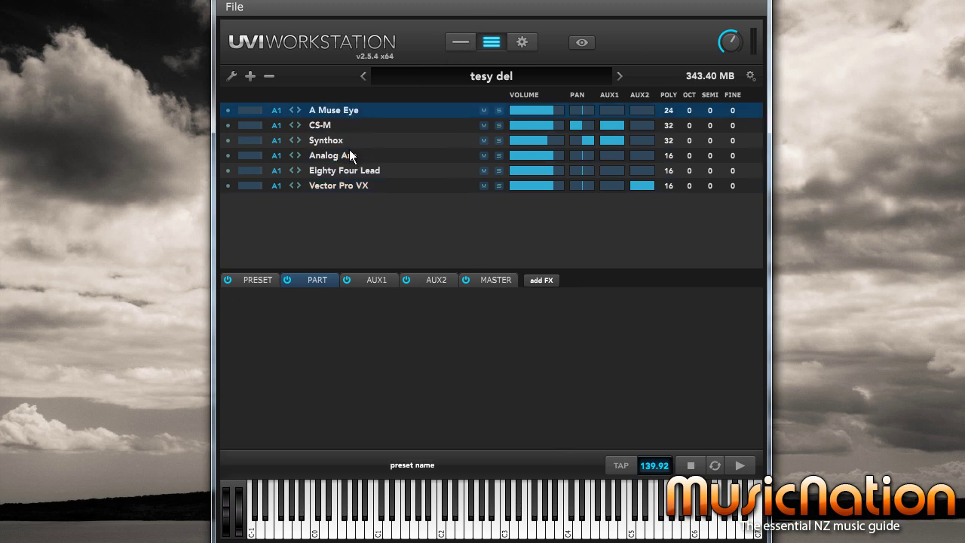
pyautogui.click(349, 183)
pyautogui.click(351, 172)
pyautogui.click(323, 172)
pyautogui.click(327, 189)
pyautogui.click(340, 167)
pyautogui.click(456, 42)
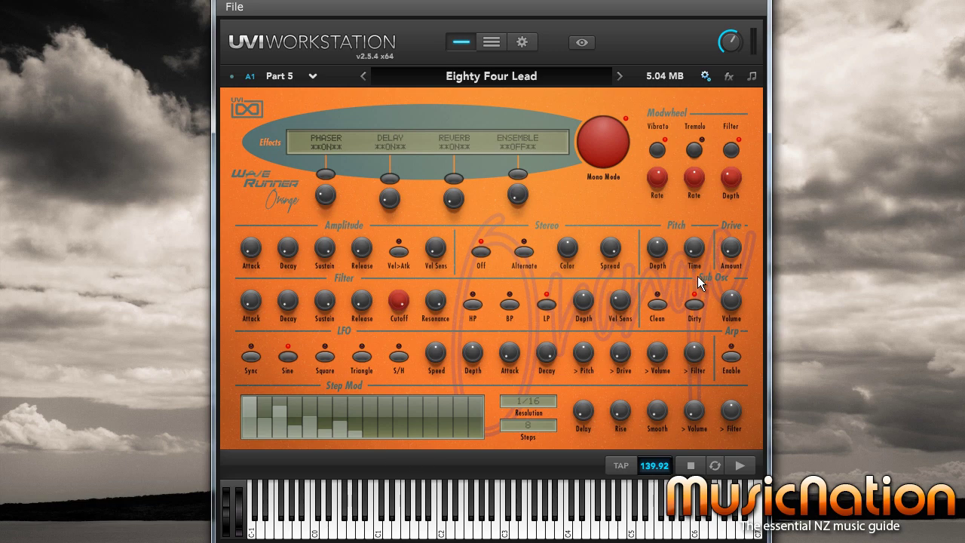
# View the editors of A Muse Eye, CS-M and Synthox in turn, ending on Synthox.
pyautogui.click(313, 77)
pyautogui.click(311, 94)
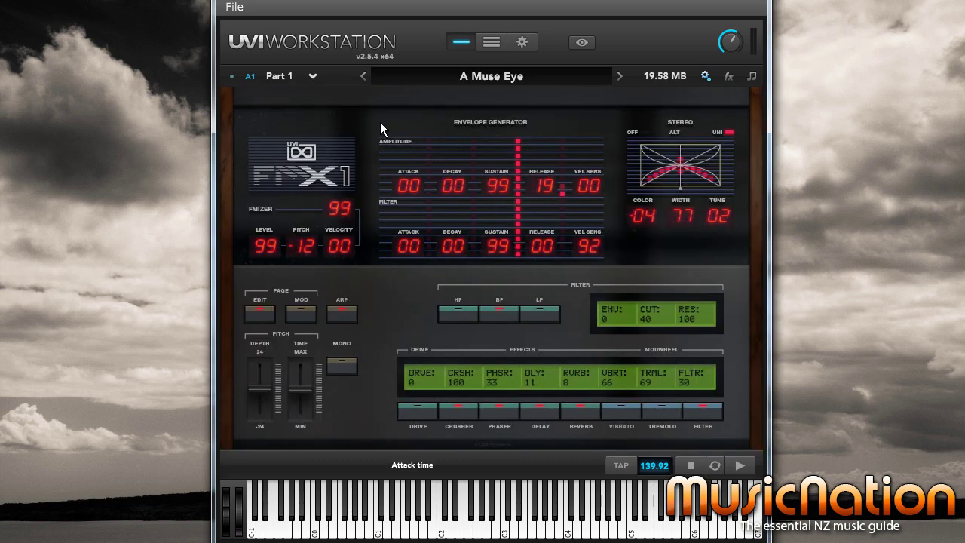
pyautogui.click(310, 77)
pyautogui.click(312, 107)
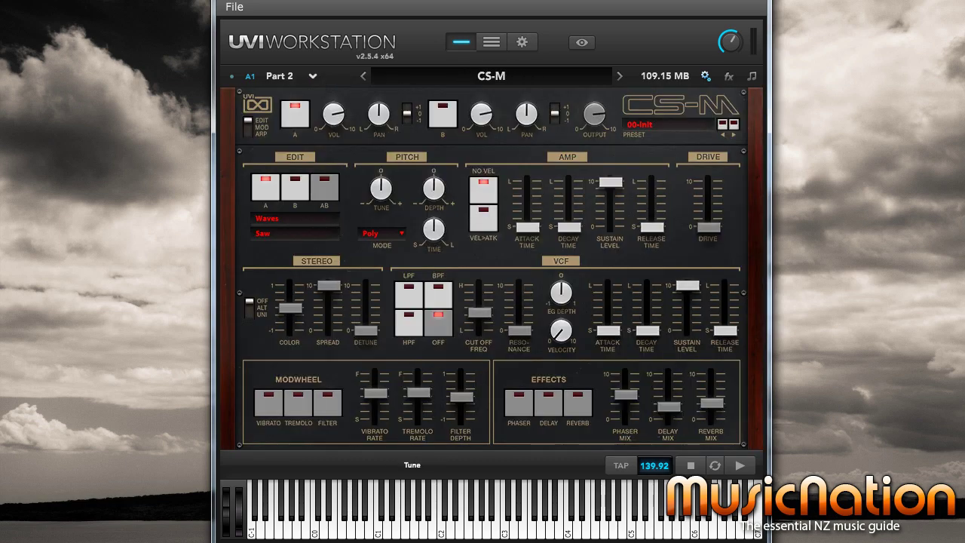
pyautogui.click(313, 75)
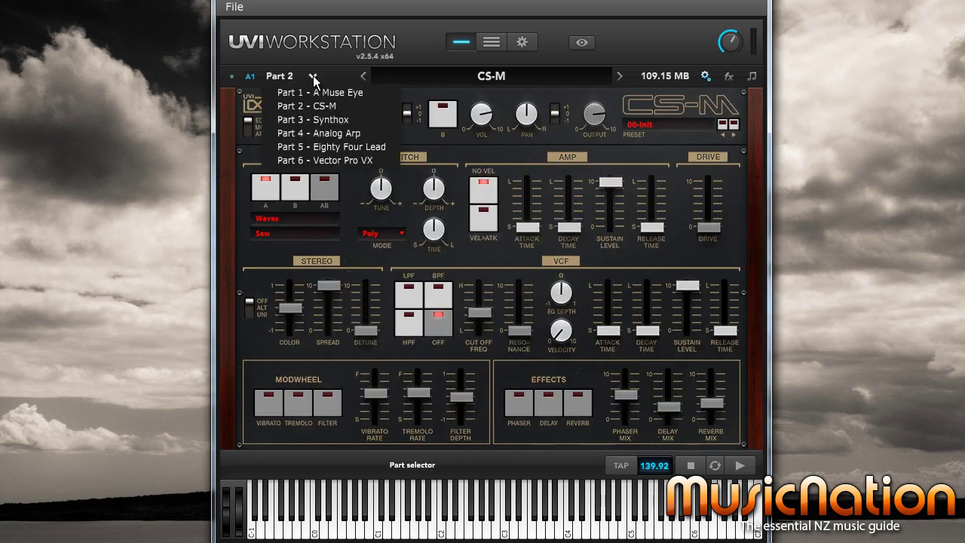
pyautogui.click(316, 120)
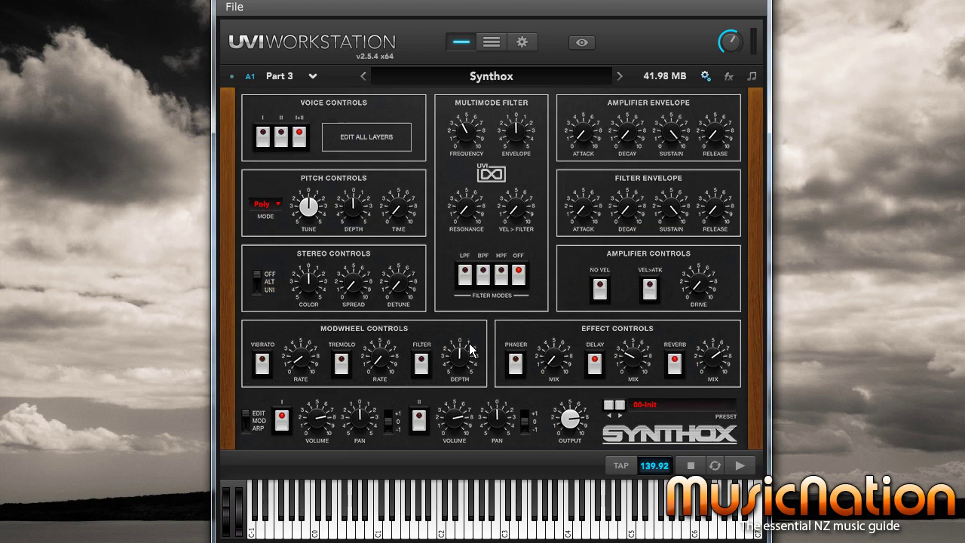